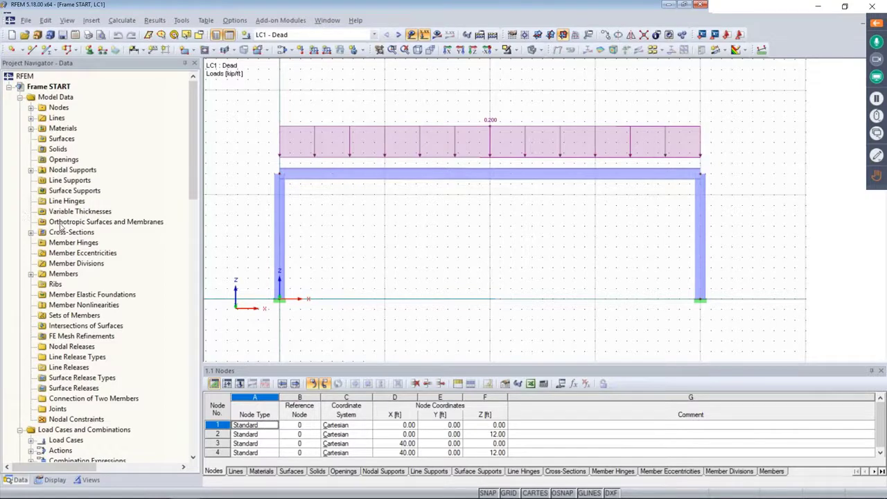
Step: Examine the model's cross-sections and materials, highlighting which members use each section
{"action": "left_click", "coordinate": [32, 232]}
{"action": "left_click", "coordinate": [83, 242]}
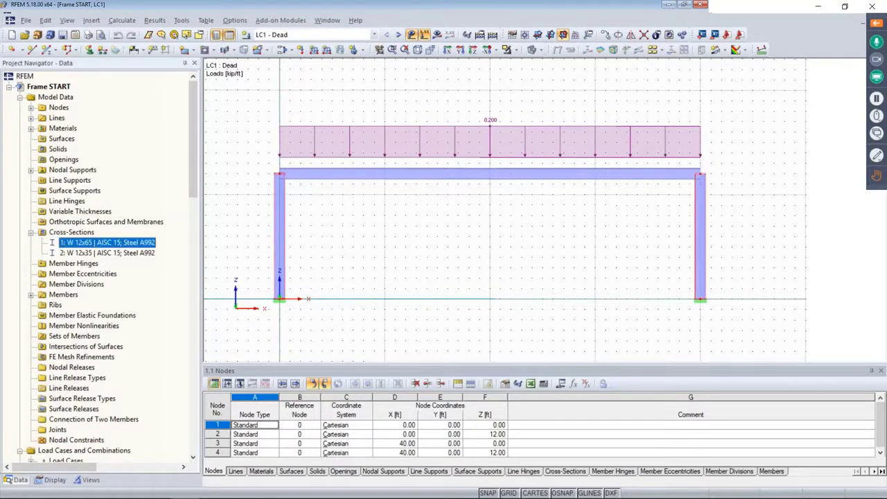
{"action": "left_click", "coordinate": [81, 254]}
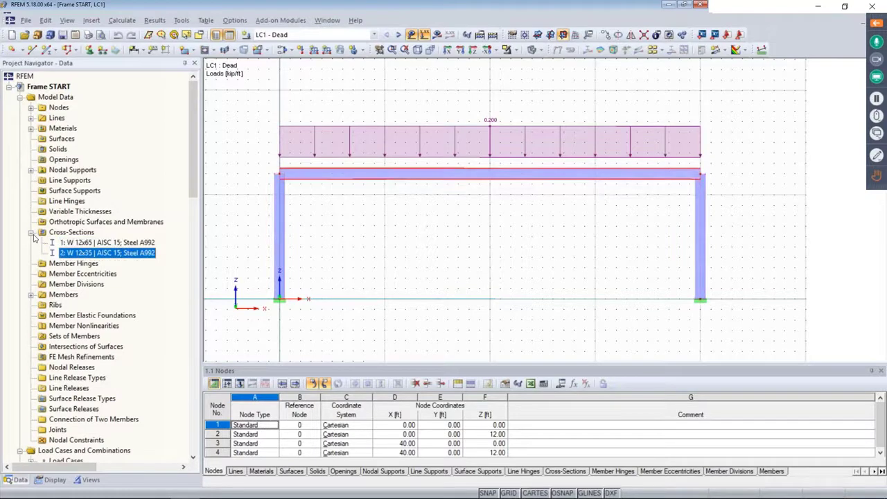
{"action": "left_click", "coordinate": [31, 233]}
{"action": "left_click", "coordinate": [31, 129]}
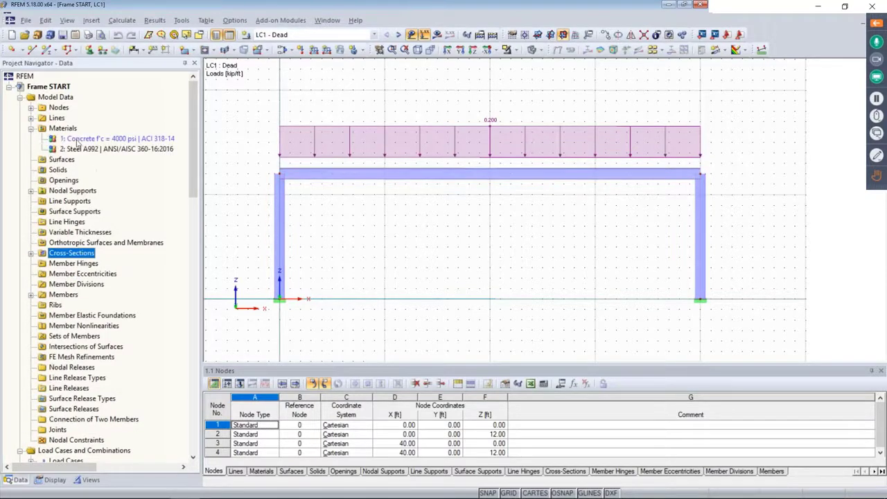
{"action": "left_click", "coordinate": [72, 149]}
{"action": "left_click", "coordinate": [31, 129]}
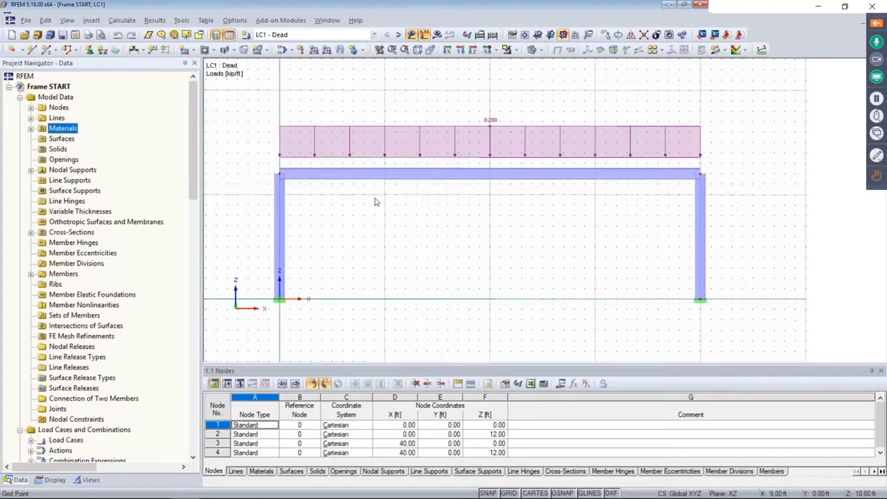
Step: Inspect the joint between the beam and the column farthest from the origin in 3D
{"action": "middle_click_drag", "start_coordinate": [354, 206], "coordinate": [319, 228], "text": "ctrl"}
{"action": "middle_click_drag", "start_coordinate": [668, 221], "coordinate": [561, 242], "text": "ctrl"}
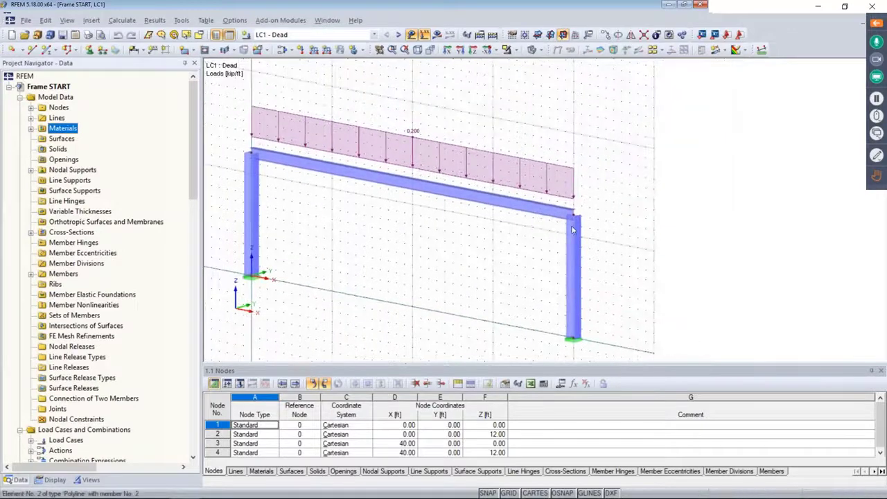
{"action": "scroll", "coordinate": [574, 223], "scroll_direction": "up", "scroll_amount": 3}
{"action": "scroll", "coordinate": [574, 223], "scroll_direction": "up", "scroll_amount": 2}
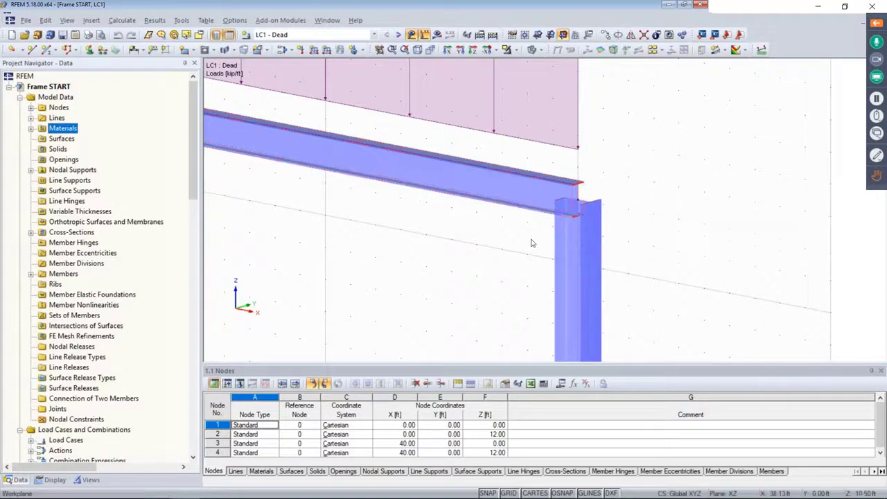
{"action": "middle_click_drag", "start_coordinate": [547, 208], "coordinate": [516, 196]}
{"action": "scroll", "coordinate": [547, 208], "scroll_direction": "down", "scroll_amount": 4}
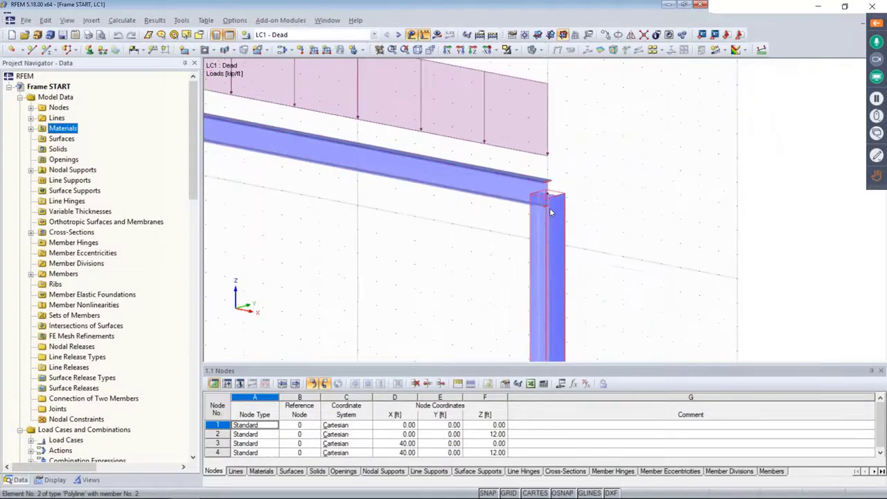
{"action": "middle_click_drag", "start_coordinate": [409, 255], "coordinate": [582, 222], "text": "ctrl"}
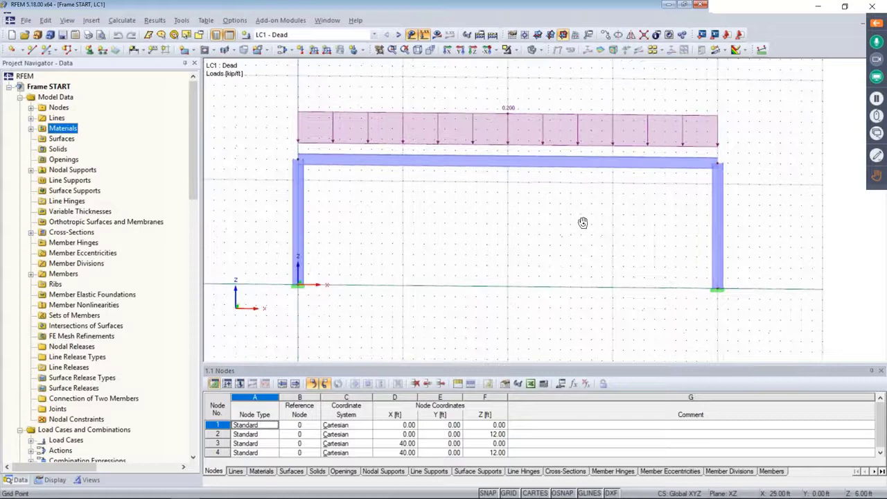
Step: Examine the nodal support at node 1 and the uZ nonlinearity options for a new support, discarding any changes
{"action": "left_click", "coordinate": [301, 291]}
{"action": "double_click", "coordinate": [301, 292]}
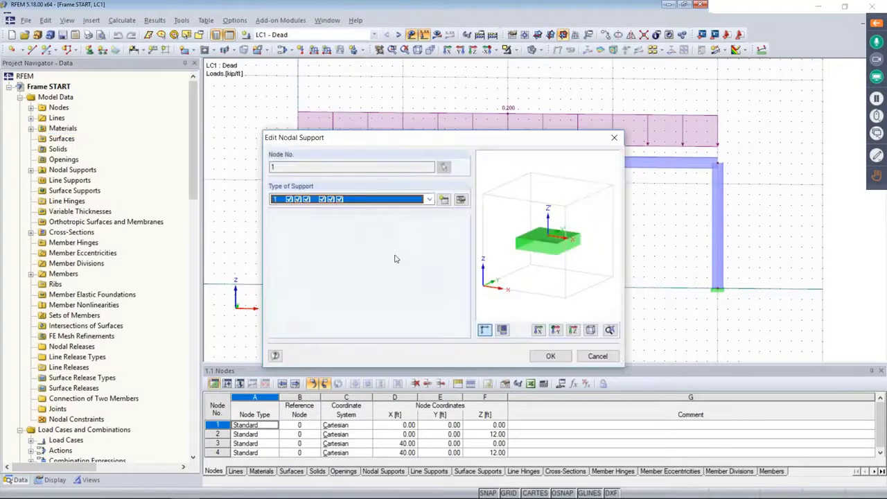
{"action": "left_click", "coordinate": [443, 199]}
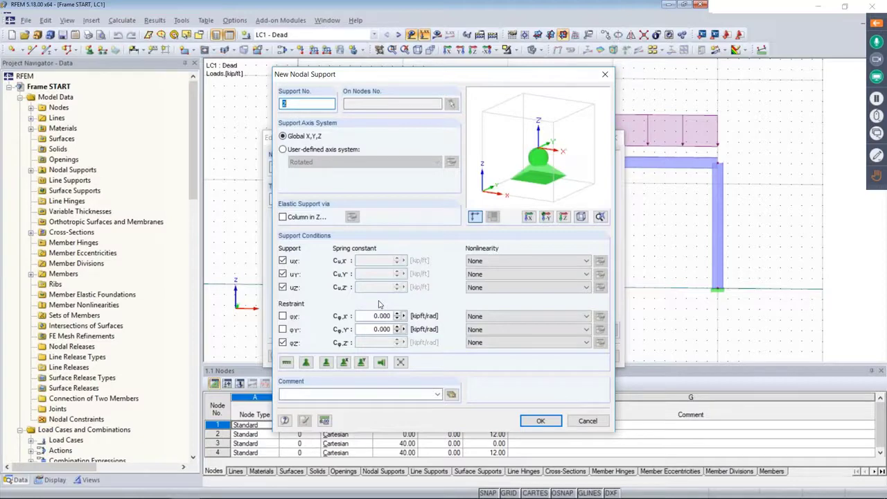
{"action": "left_click", "coordinate": [505, 287]}
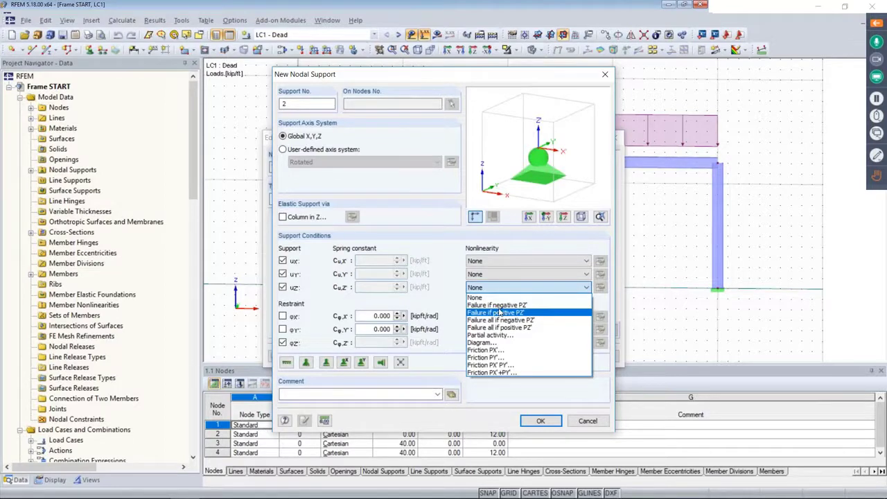
{"action": "left_click", "coordinate": [485, 297]}
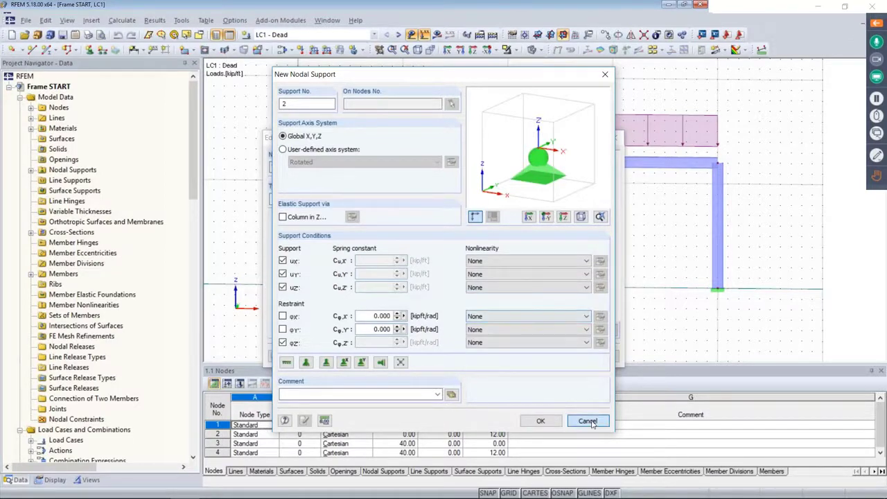
{"action": "left_click", "coordinate": [588, 422]}
{"action": "left_click", "coordinate": [594, 357]}
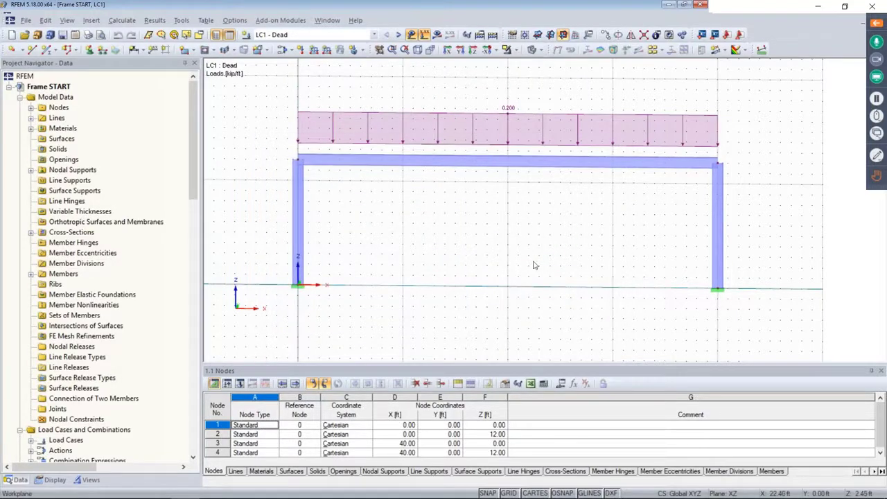
Step: Review the loads of the LC2 Live and LC3 Wind load cases on the frame
{"action": "mouse_move", "coordinate": [503, 267]}
{"action": "middle_mouse_down", "text": "ctrl"}
{"action": "mouse_move", "coordinate": [515, 257]}
{"action": "mouse_move", "coordinate": [488, 267]}
{"action": "middle_mouse_up", "text": "ctrl"}
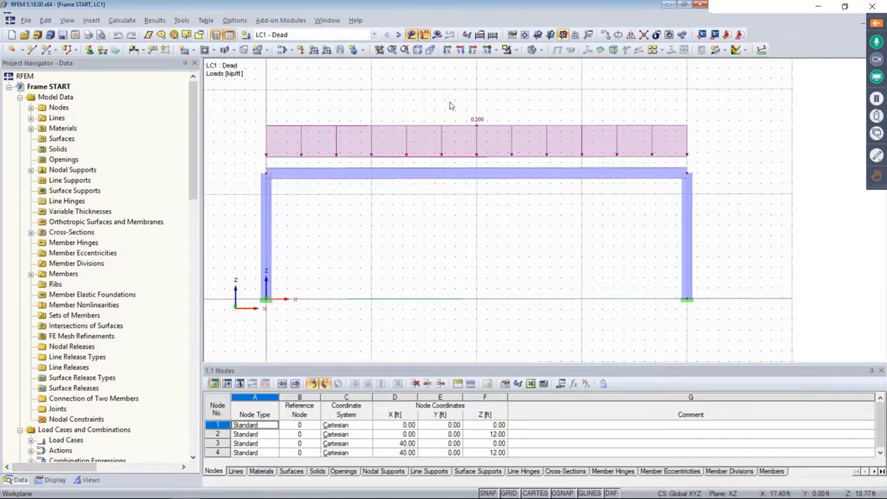
{"action": "left_click", "coordinate": [400, 36]}
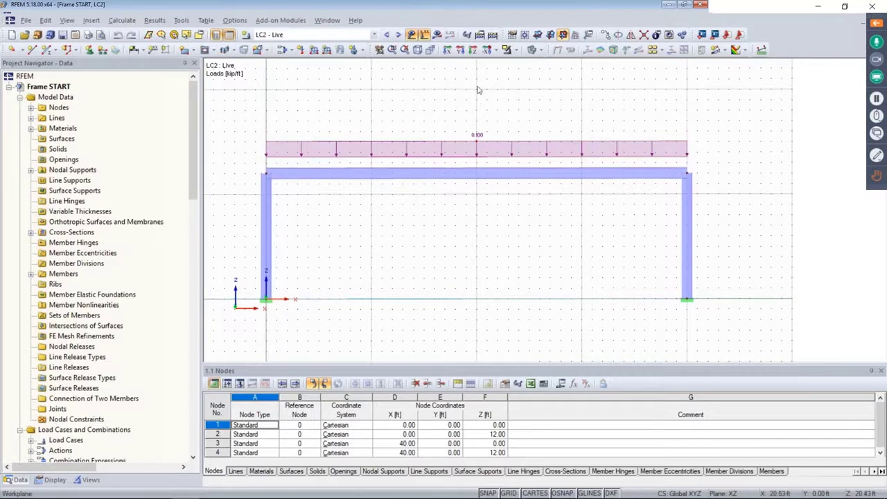
{"action": "left_click", "coordinate": [399, 35]}
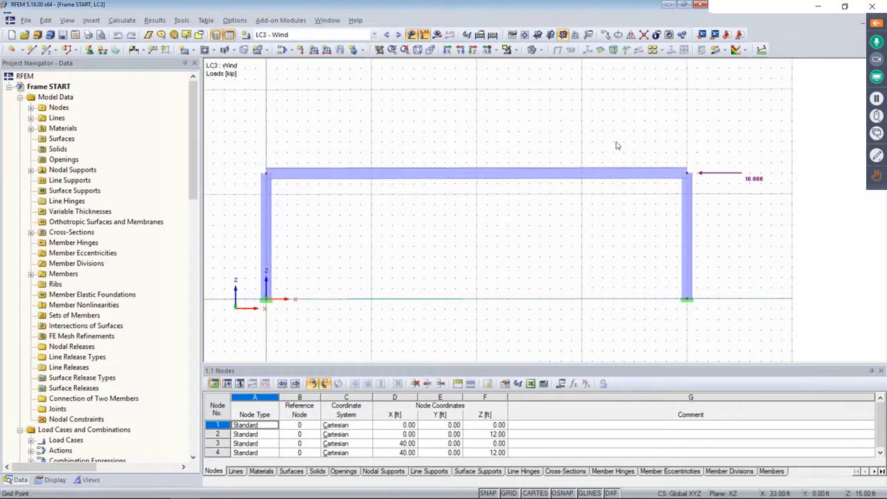
{"action": "middle_click_drag", "start_coordinate": [615, 143], "coordinate": [475, 169], "text": "ctrl"}
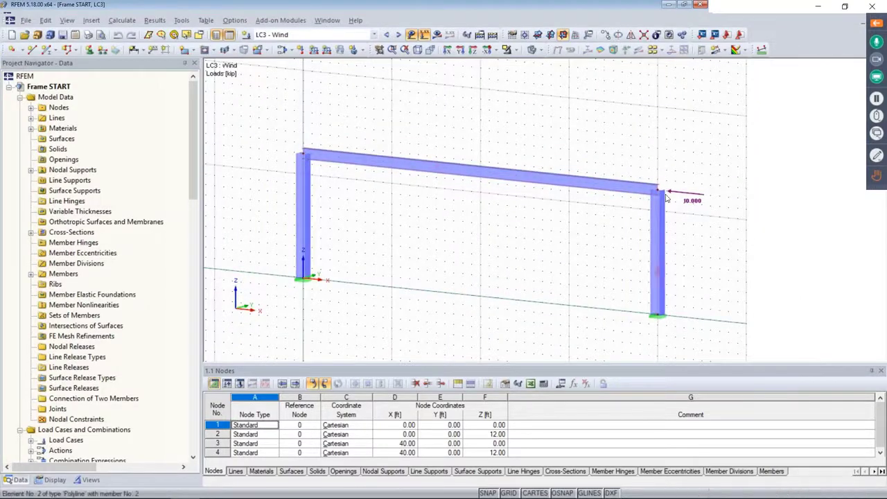
{"action": "scroll", "coordinate": [667, 200], "scroll_direction": "up", "scroll_amount": 2}
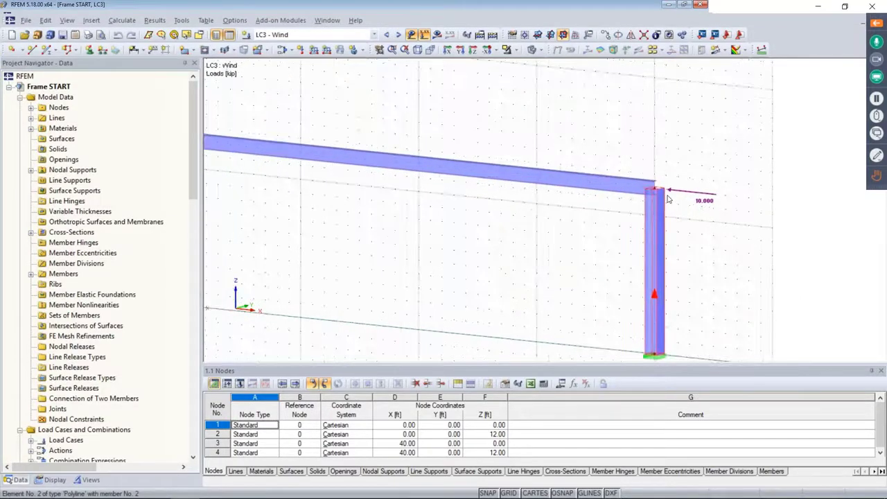
{"action": "scroll", "coordinate": [510, 242], "scroll_direction": "down", "scroll_amount": 2}
{"action": "middle_click_drag", "start_coordinate": [513, 240], "coordinate": [577, 228], "text": "ctrl"}
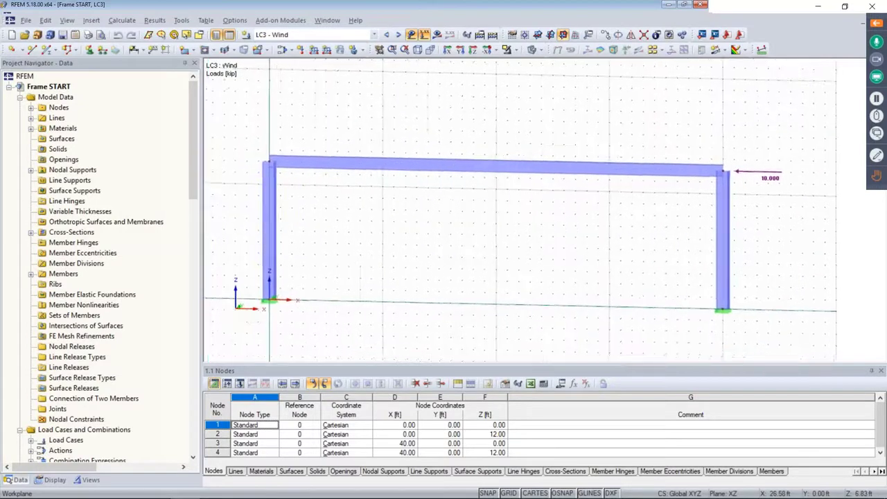
Step: Review the load case definitions, the LRFD and ASD combination expressions, and the generated load combinations
{"action": "left_click", "coordinate": [283, 50]}
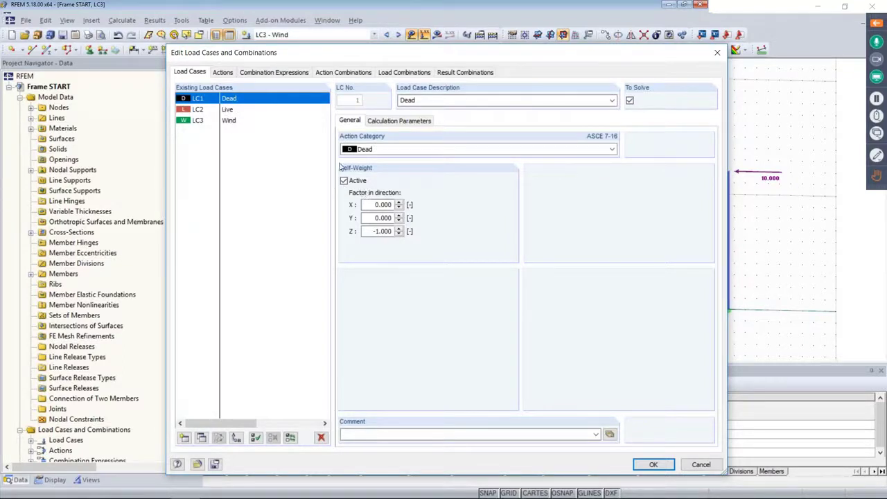
{"action": "left_click", "coordinate": [285, 72]}
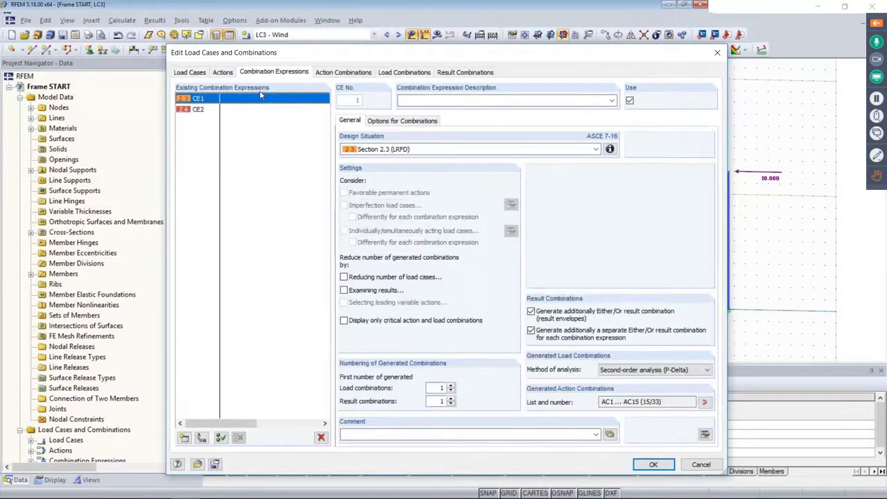
{"action": "left_click", "coordinate": [199, 109]}
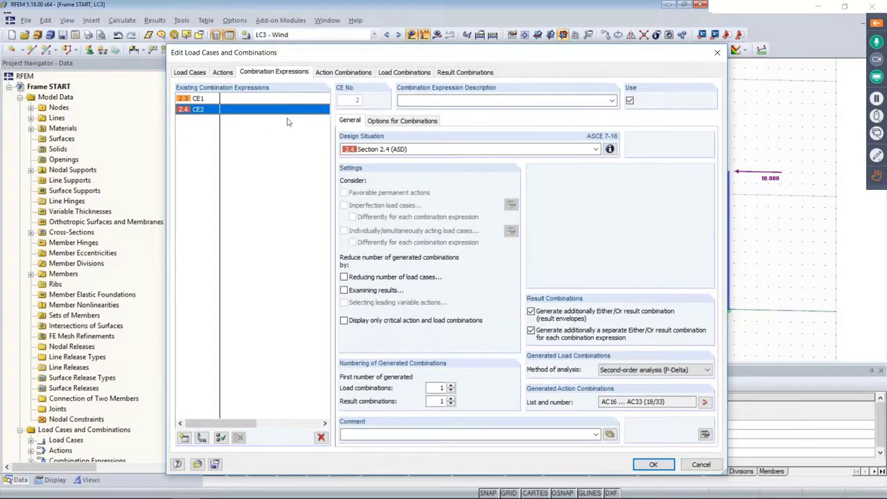
{"action": "left_click", "coordinate": [412, 75]}
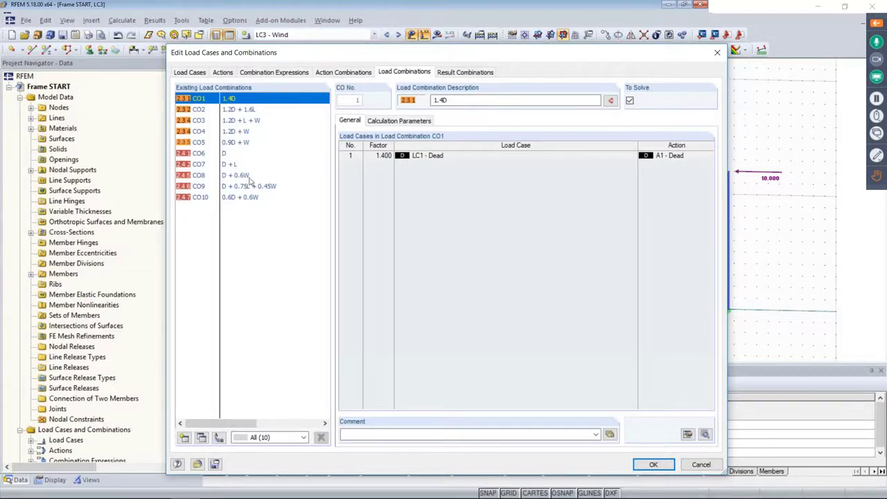
Step: Review the load combinations grouped in result combinations RC1 and RC2, and close the load case settings
{"action": "left_click", "coordinate": [465, 72]}
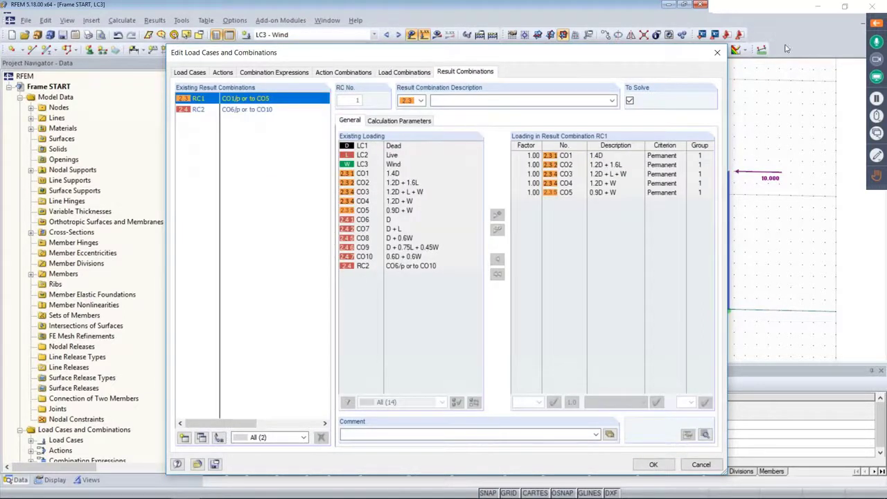
{"action": "left_click", "coordinate": [876, 23]}
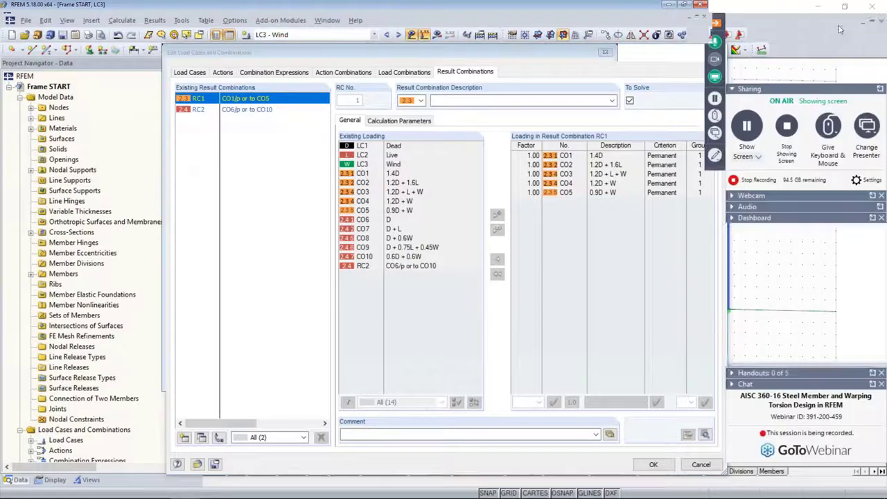
{"action": "left_click", "coordinate": [717, 23]}
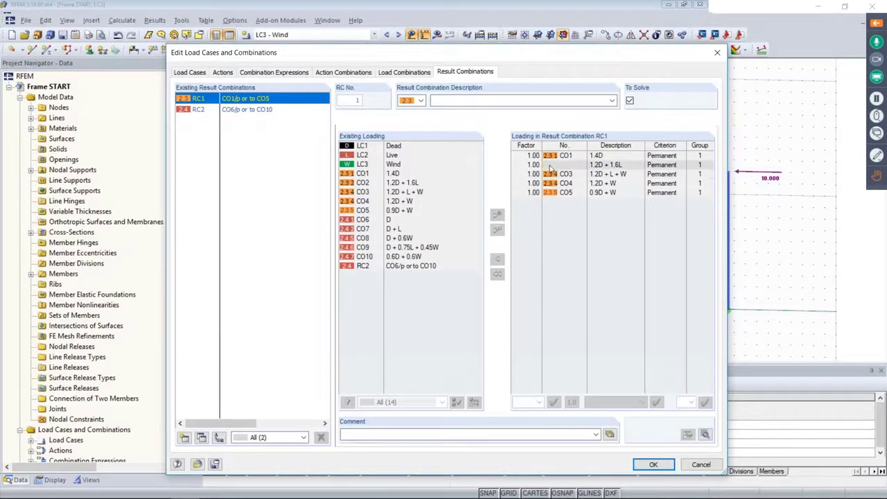
{"action": "left_click", "coordinate": [231, 111]}
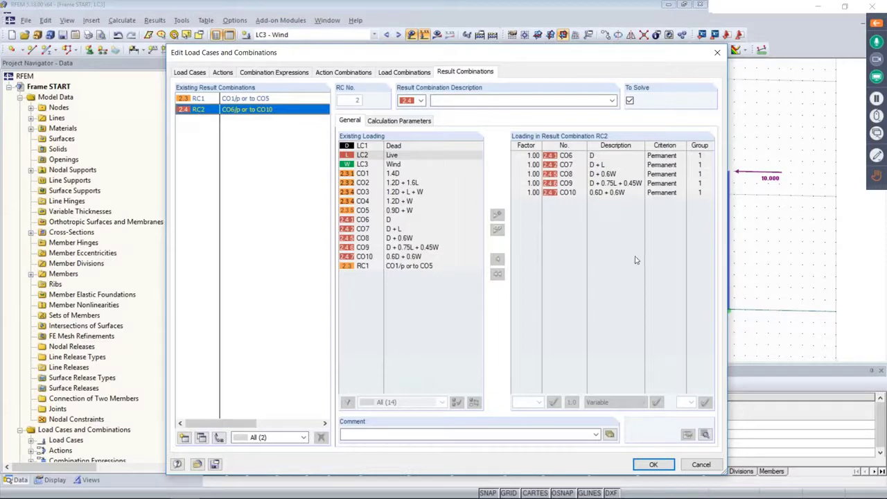
{"action": "left_click", "coordinate": [651, 465]}
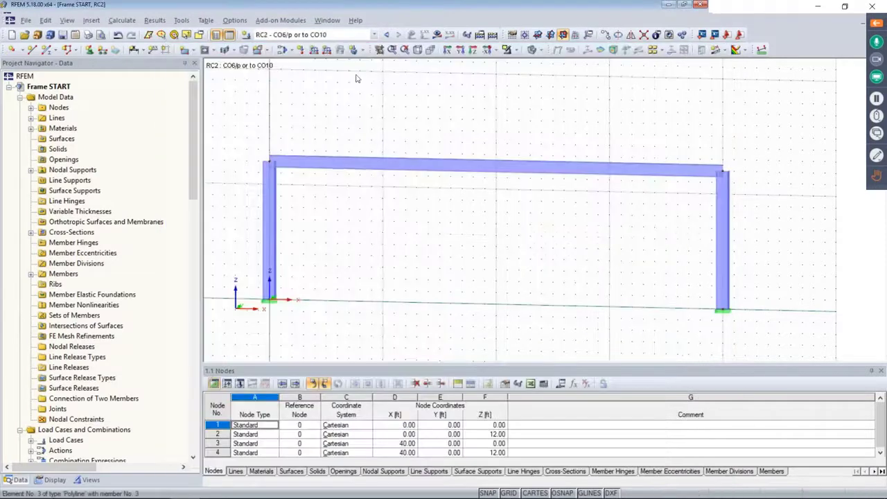
Step: Display load combination CO1 and step through the following combinations to CO6 to compare their loads on the frame
{"action": "left_click", "coordinate": [343, 36]}
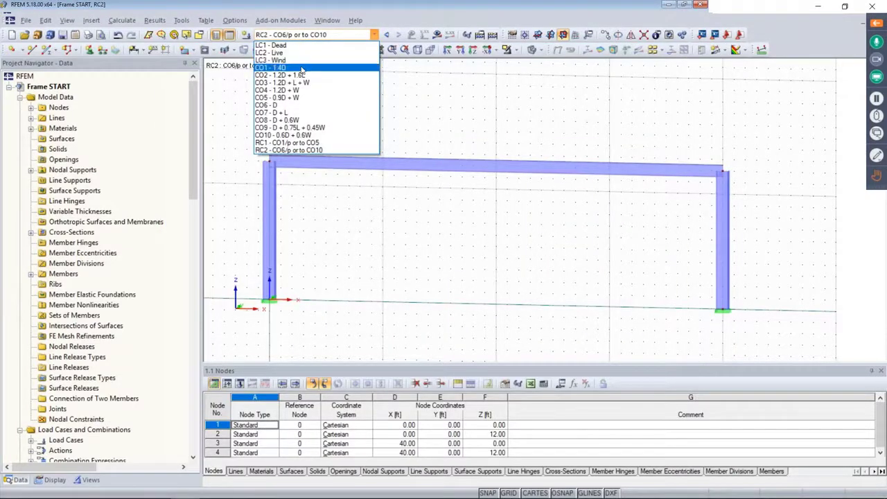
{"action": "left_click", "coordinate": [291, 62]}
{"action": "left_click", "coordinate": [398, 36]}
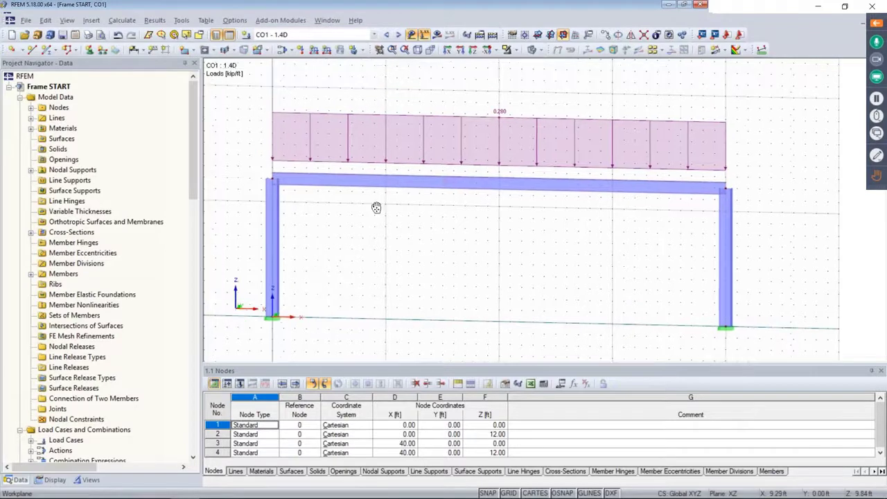
{"action": "left_click", "coordinate": [398, 36]}
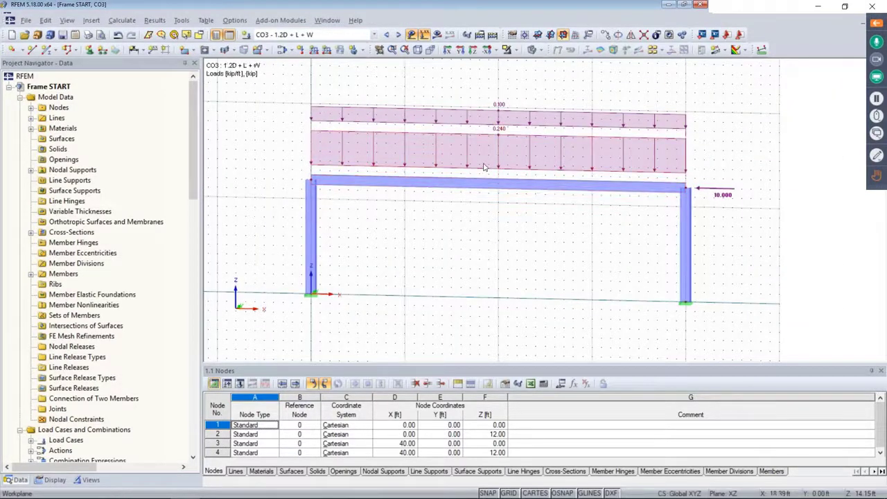
{"action": "left_click", "coordinate": [399, 35]}
{"action": "left_click", "coordinate": [398, 35]}
{"action": "left_click", "coordinate": [399, 35]}
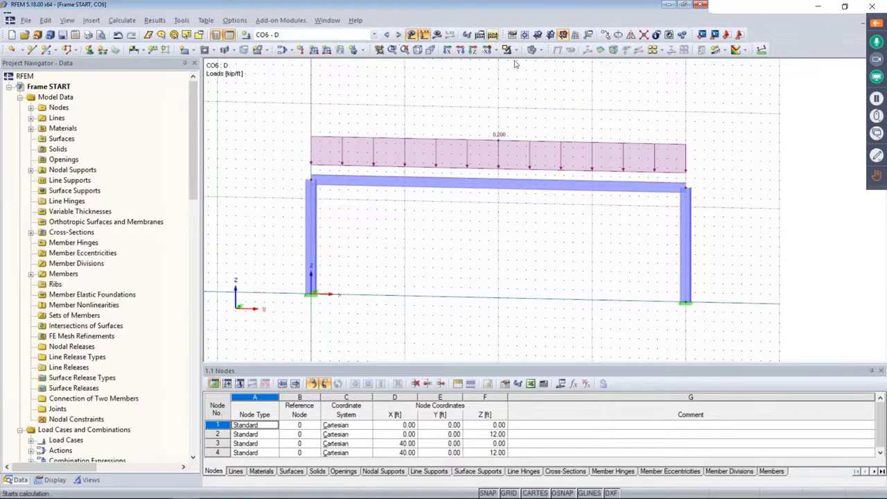
Step: View the frame from the front and hide the loads of load combination CO6
{"action": "middle_click_drag", "start_coordinate": [450, 235], "coordinate": [475, 233], "text": "ctrl"}
{"action": "scroll", "coordinate": [476, 232], "scroll_direction": "down", "scroll_amount": 1}
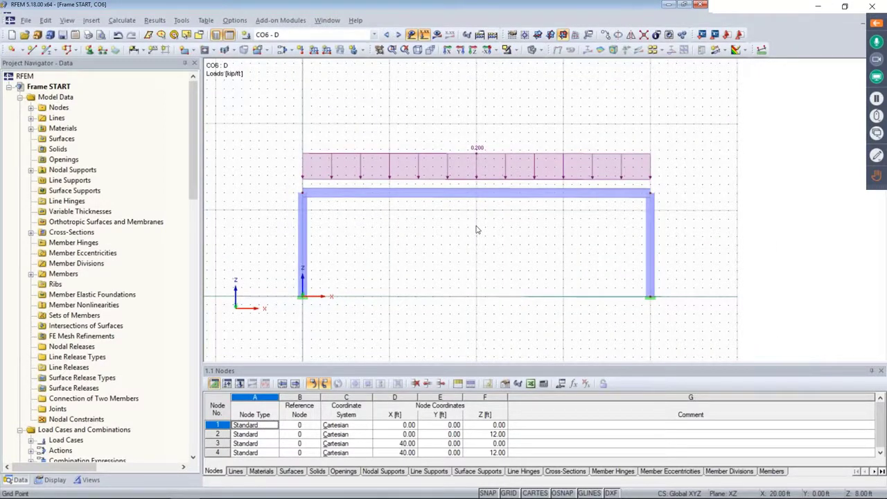
{"action": "left_click", "coordinate": [411, 34]}
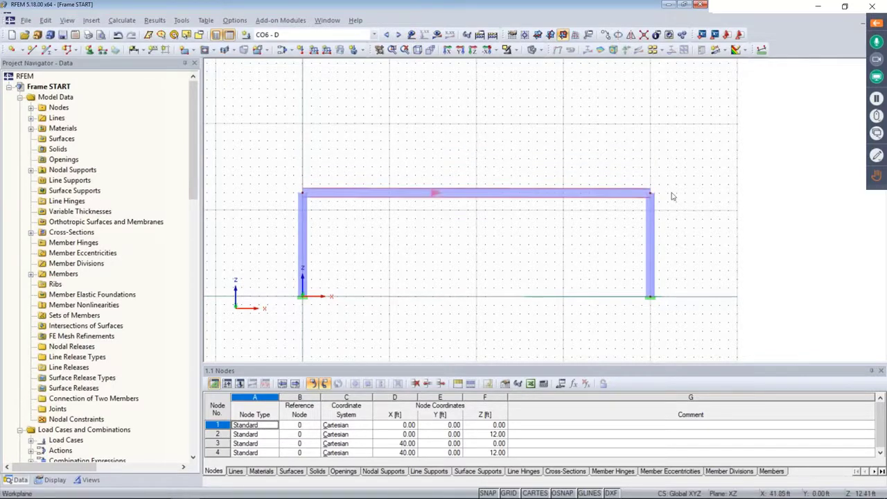
Step: Set the stiffness modification of all three frame members to According to AISC 360-16 C2.3(2)
{"action": "left_click_drag", "start_coordinate": [682, 258], "coordinate": [282, 127]}
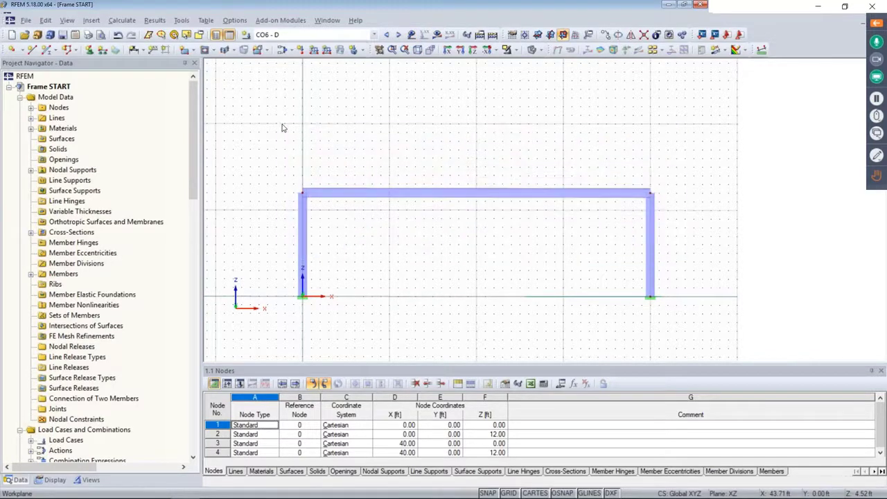
{"action": "double_click", "coordinate": [355, 197]}
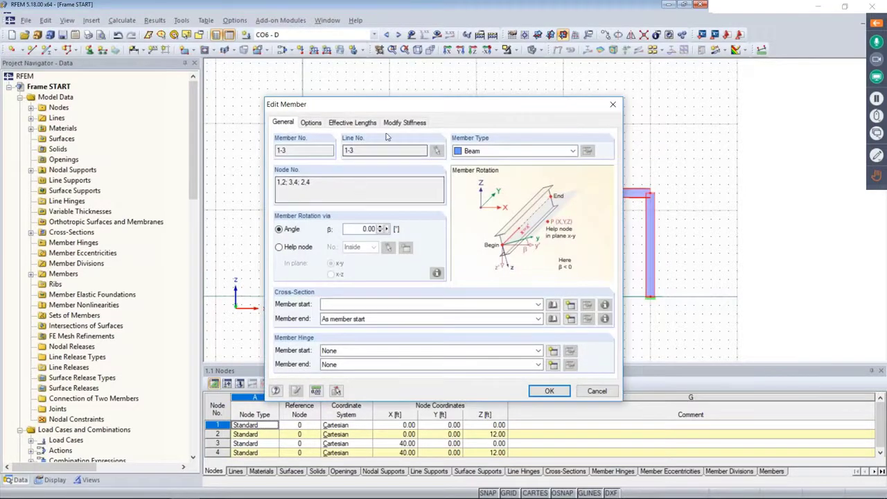
{"action": "left_click", "coordinate": [409, 122]}
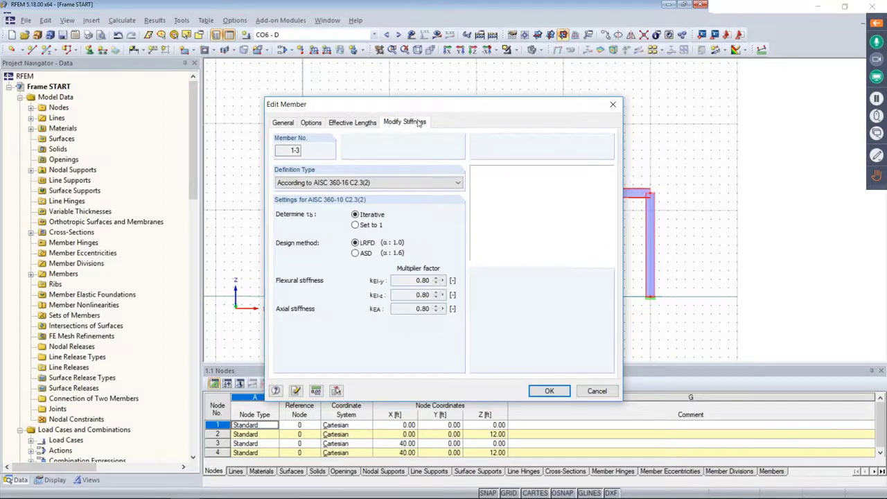
{"action": "left_click_drag", "start_coordinate": [423, 108], "coordinate": [426, 87]}
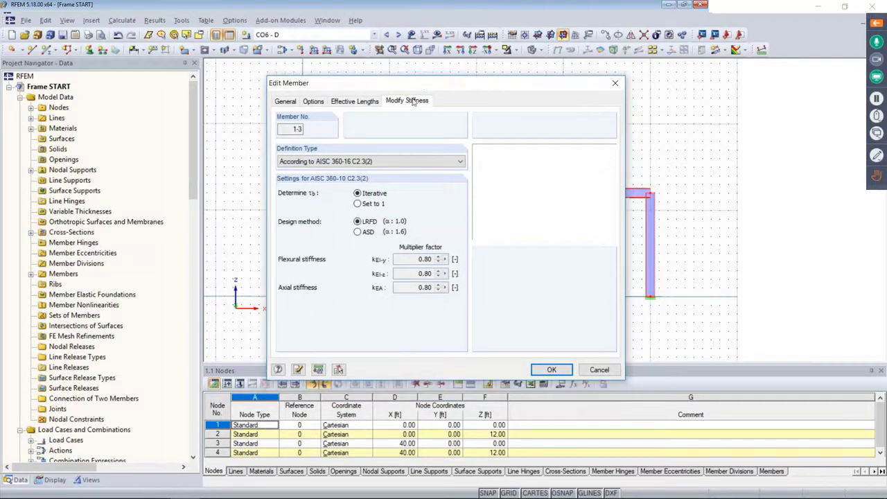
{"action": "left_click", "coordinate": [372, 162]}
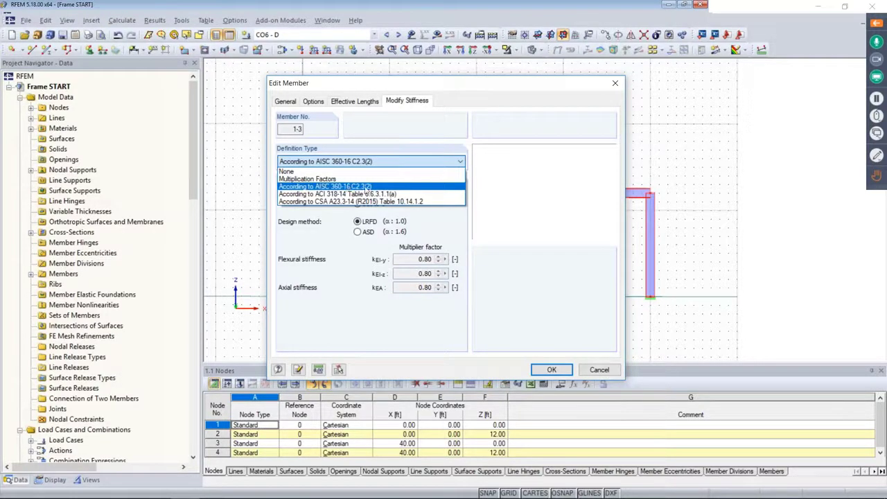
{"action": "left_click", "coordinate": [366, 188]}
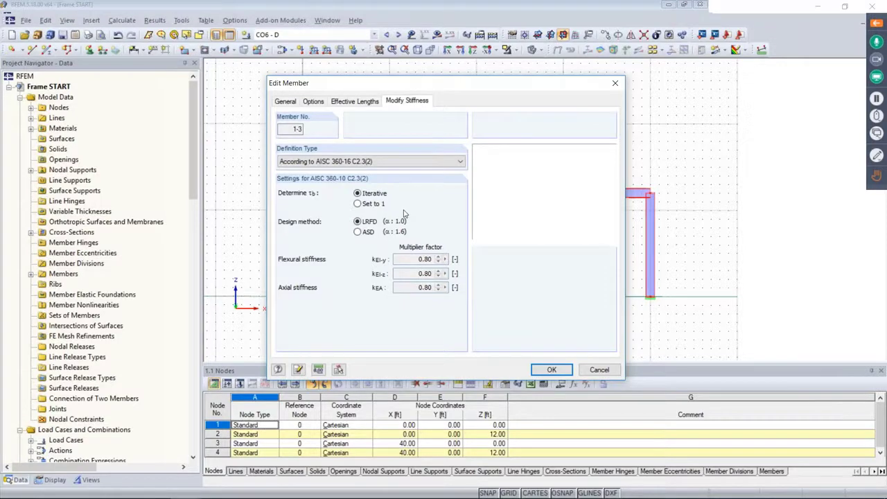
{"action": "left_click", "coordinate": [552, 369]}
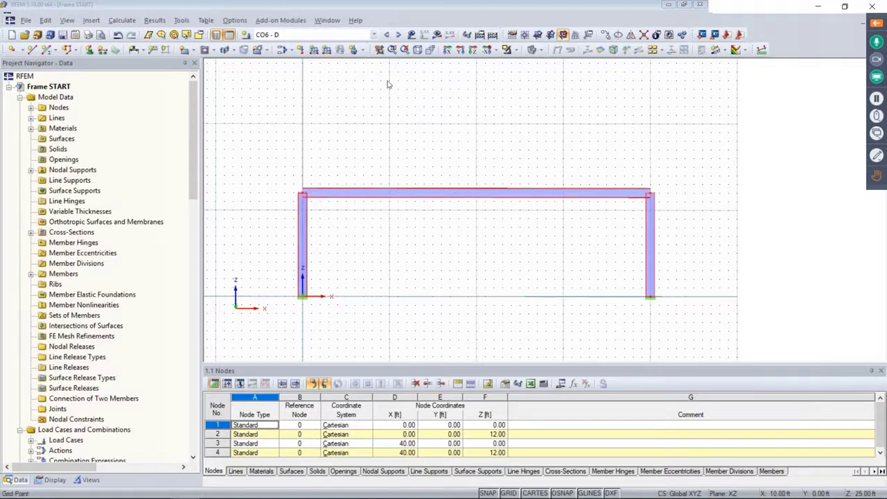
{"action": "left_click", "coordinate": [373, 105]}
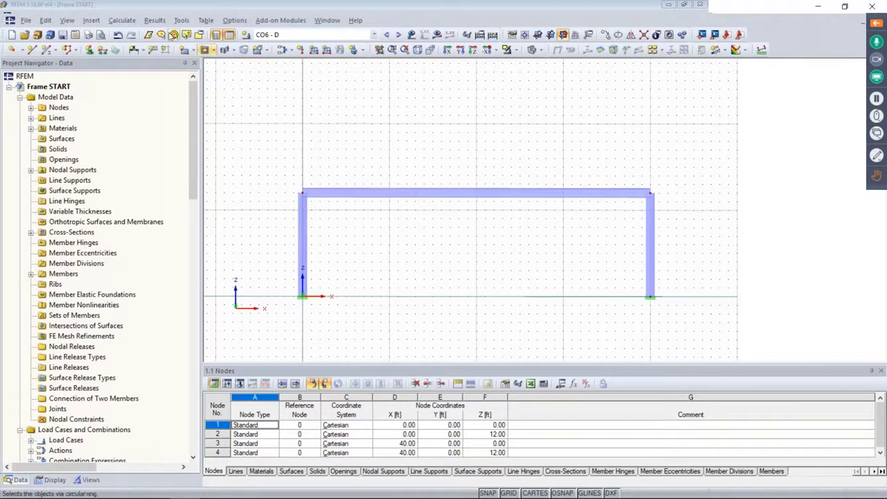
Step: Calculate all load cases and combinations of the frame
{"action": "left_click", "coordinate": [122, 20]}
{"action": "left_click", "coordinate": [136, 35]}
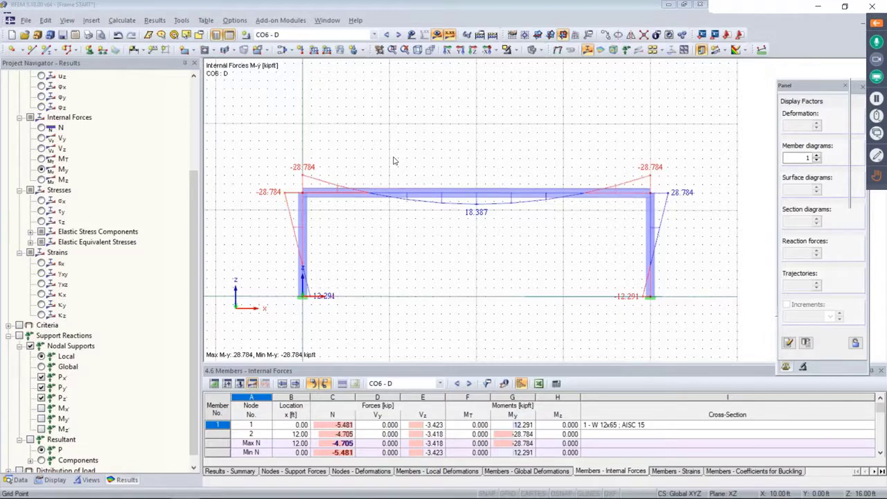
{"action": "scroll", "coordinate": [298, 168], "scroll_direction": "down", "scroll_amount": 1}
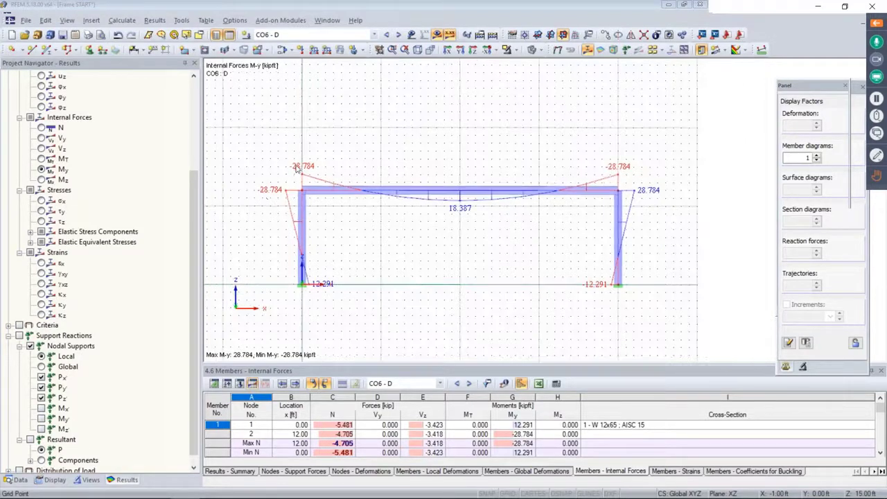
Step: Display the global deformations u of the frame and compare them for load combinations CO6 through CO10
{"action": "left_click_drag", "start_coordinate": [195, 223], "coordinate": [207, 129]}
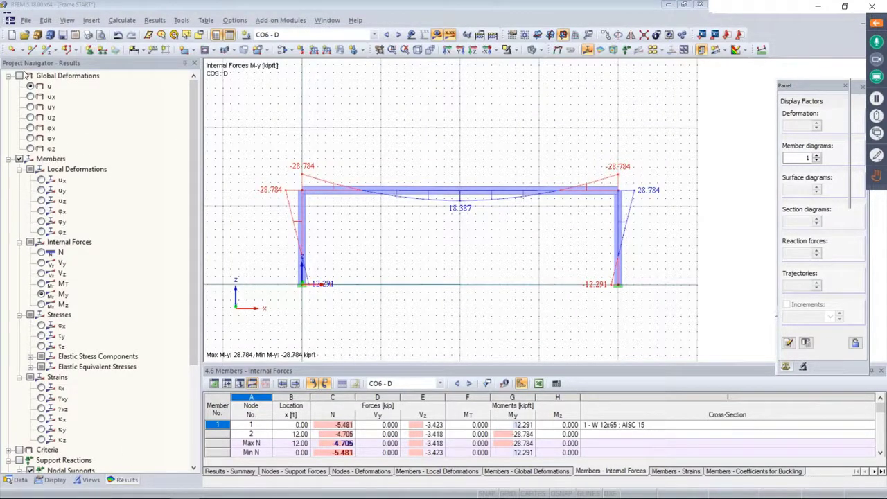
{"action": "left_click", "coordinate": [20, 75]}
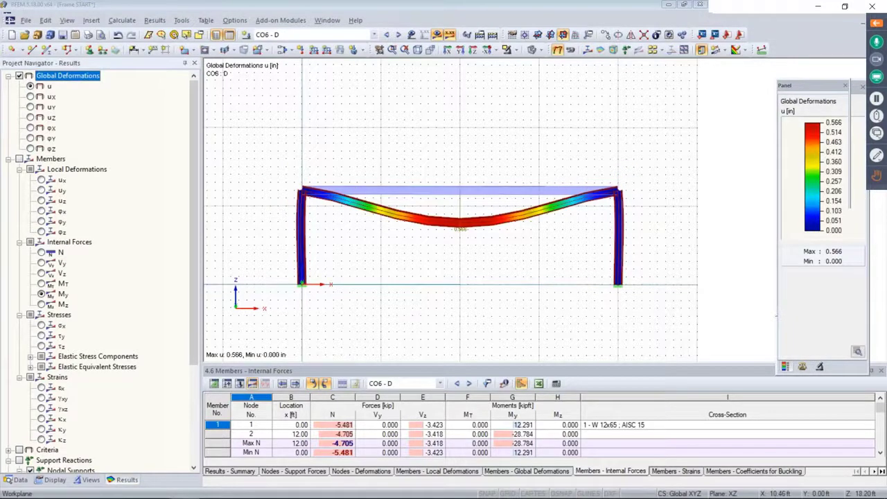
{"action": "middle_click_drag", "start_coordinate": [384, 142], "coordinate": [416, 135], "text": "ctrl"}
{"action": "left_click_drag", "start_coordinate": [810, 85], "coordinate": [786, 69]}
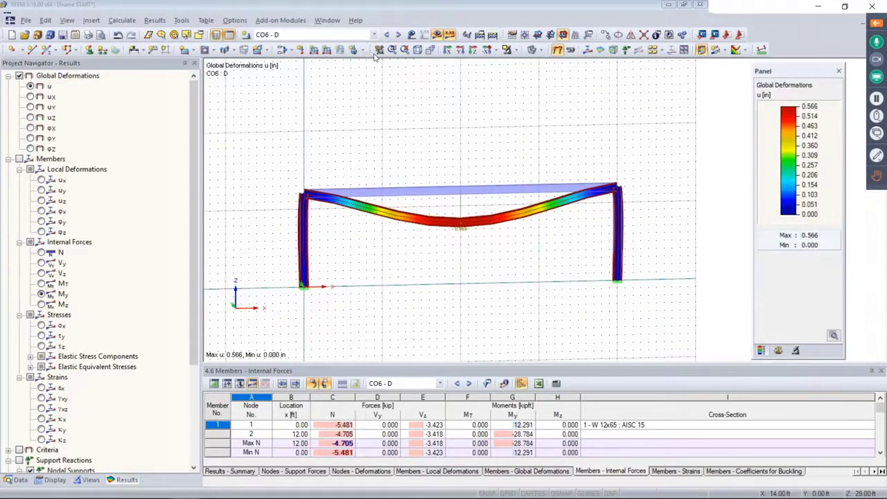
{"action": "left_click", "coordinate": [398, 35]}
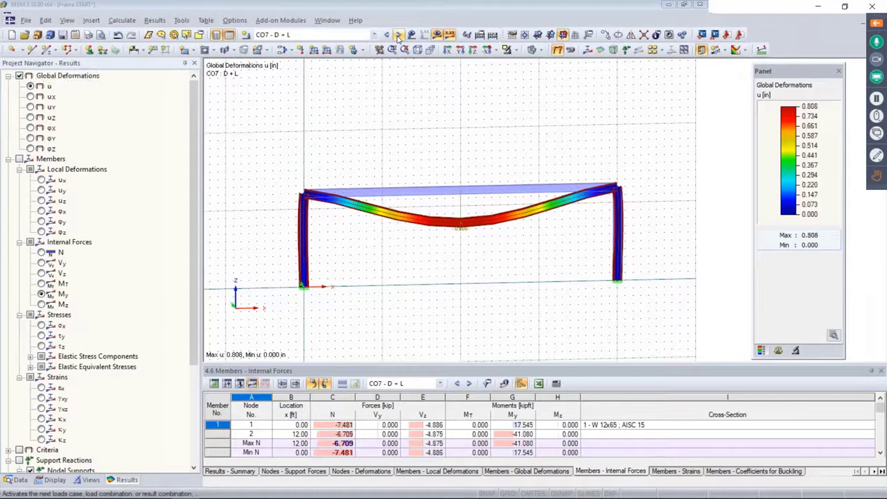
{"action": "left_click", "coordinate": [399, 34]}
{"action": "left_click", "coordinate": [399, 35]}
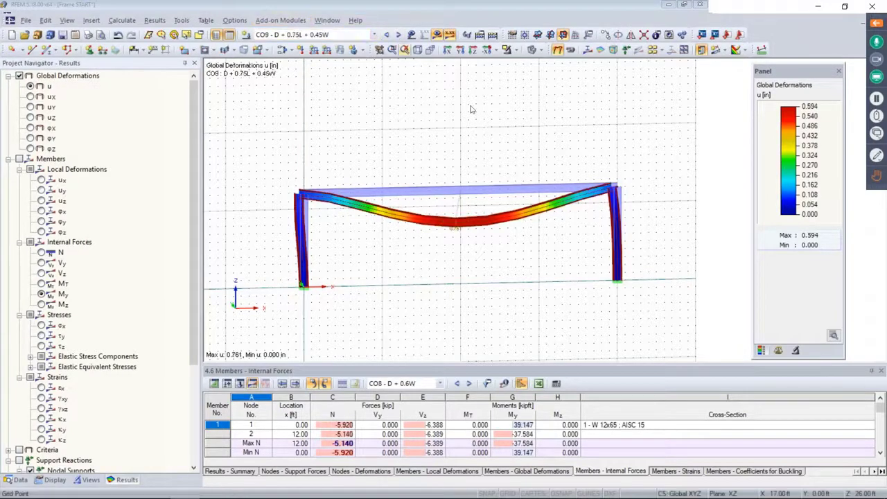
{"action": "mouse_move", "coordinate": [469, 158]}
{"action": "middle_mouse_down", "text": "ctrl"}
{"action": "mouse_move", "coordinate": [412, 154]}
{"action": "mouse_move", "coordinate": [547, 161]}
{"action": "mouse_move", "coordinate": [466, 156]}
{"action": "middle_mouse_up", "text": "ctrl"}
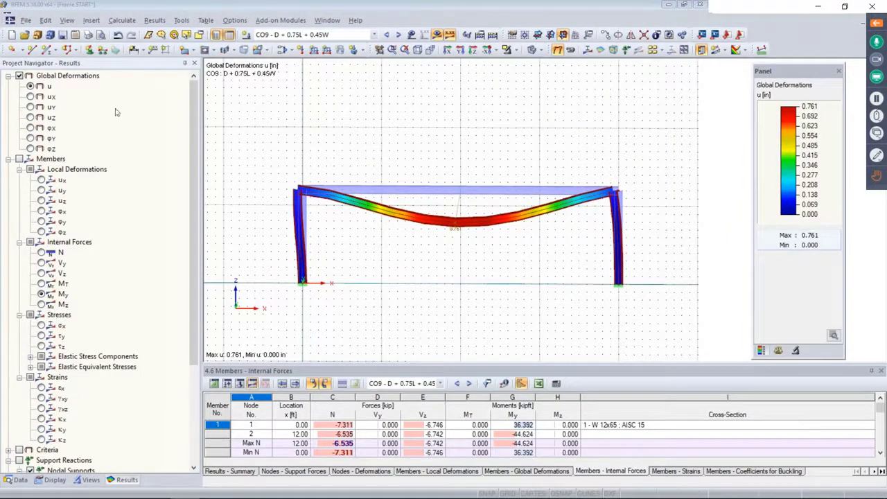
{"action": "left_click", "coordinate": [398, 35]}
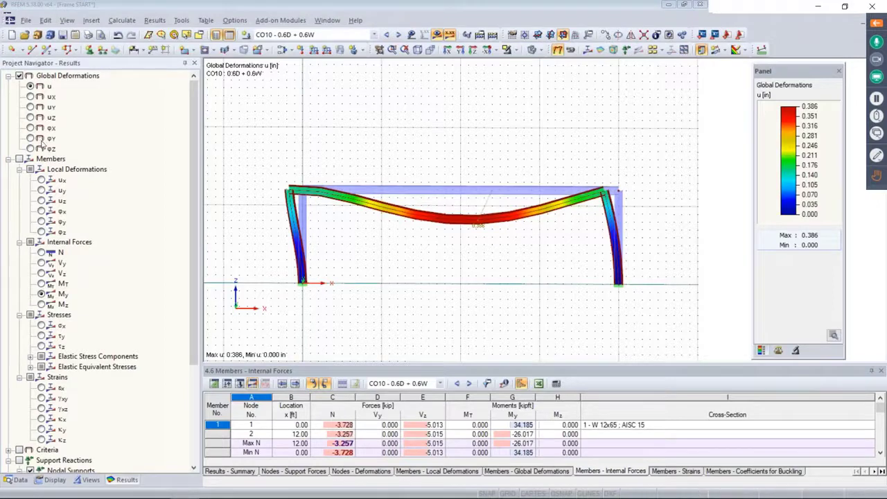
Step: Review the member internal forces N, Vz and My for CO10, with the member diagram display factor set to 2
{"action": "left_click", "coordinate": [20, 160]}
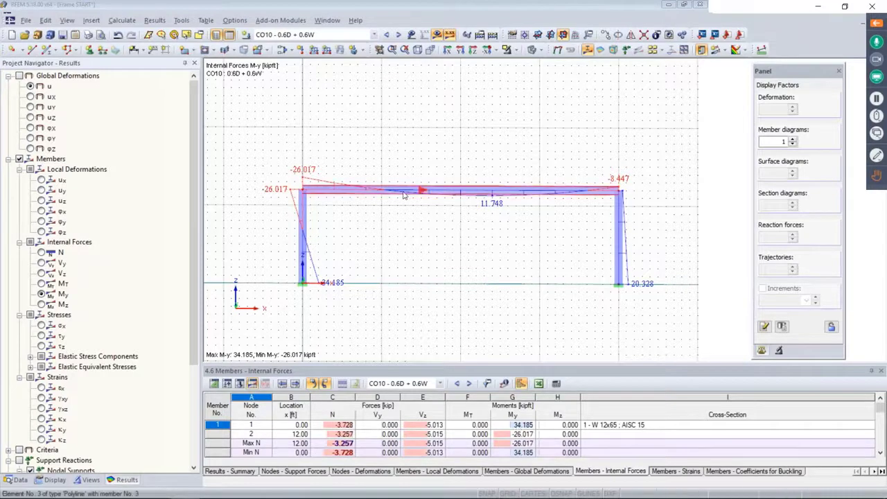
{"action": "scroll", "coordinate": [358, 191], "scroll_direction": "up", "scroll_amount": 1}
{"action": "left_click", "coordinate": [42, 252]}
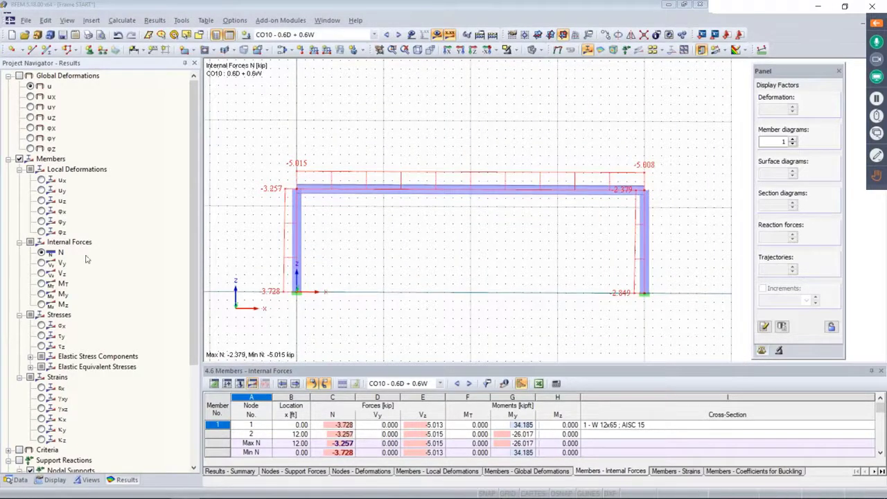
{"action": "left_click", "coordinate": [42, 273]}
{"action": "middle_click_drag", "start_coordinate": [701, 118], "coordinate": [739, 144], "text": "ctrl"}
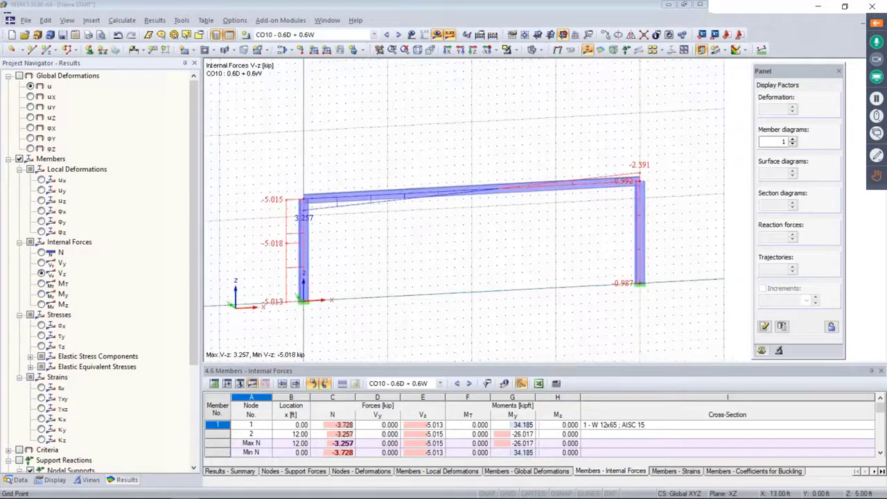
{"action": "left_click", "coordinate": [793, 139]}
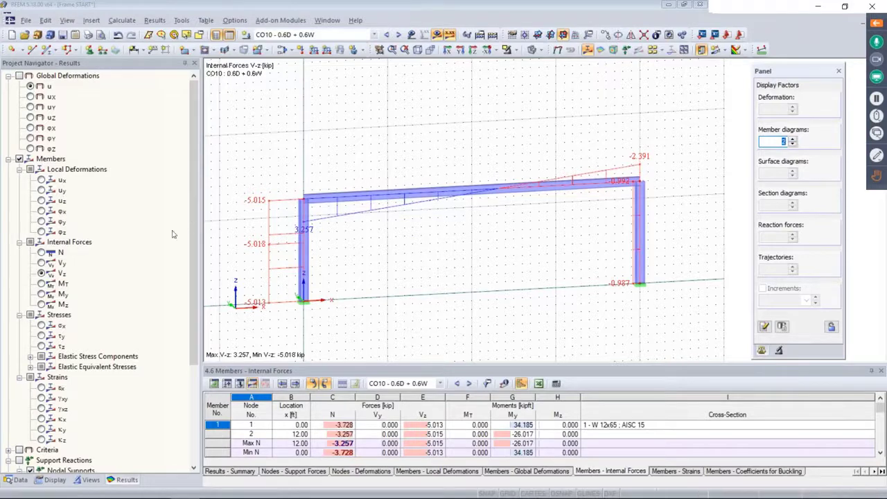
{"action": "left_click", "coordinate": [43, 294]}
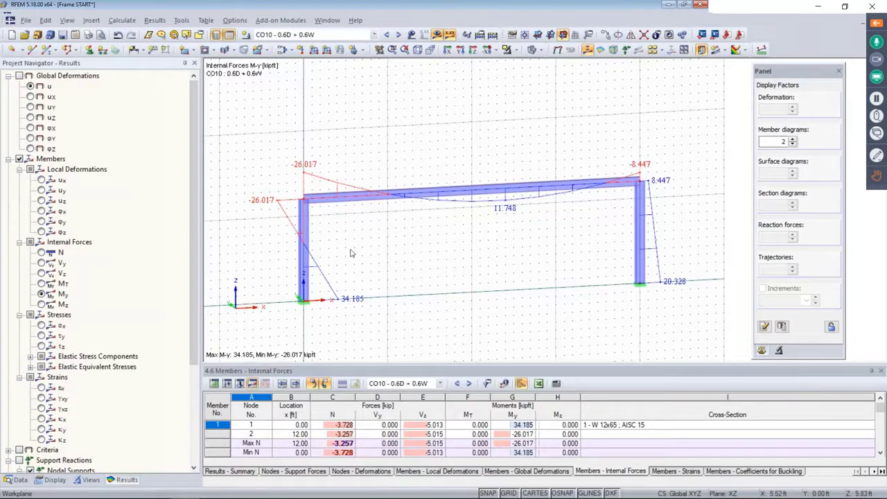
Step: Review the beam's result diagrams with axial force N added, comparing CO10, CO9 and CO8, and close them
{"action": "right_click", "coordinate": [454, 192]}
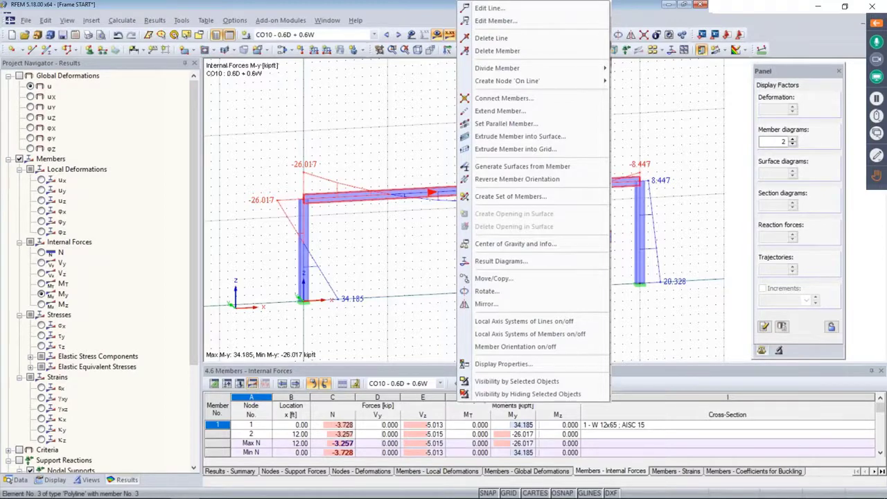
{"action": "left_click", "coordinate": [487, 261]}
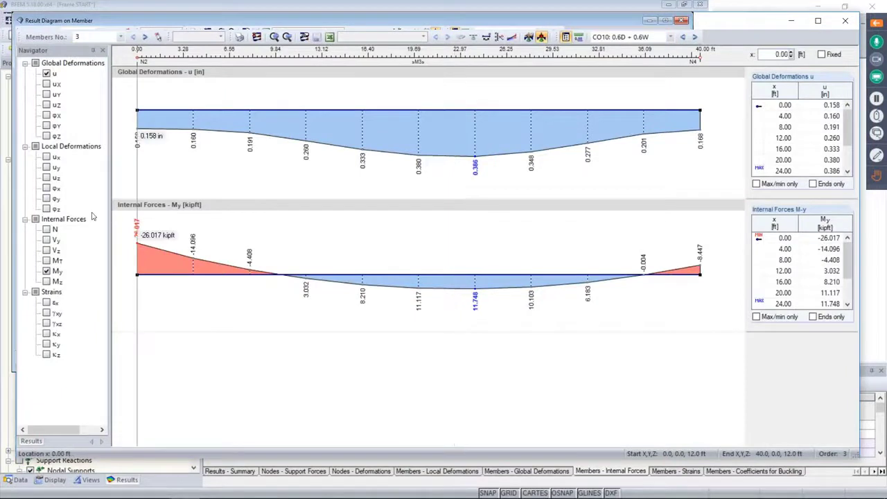
{"action": "left_click", "coordinate": [46, 229]}
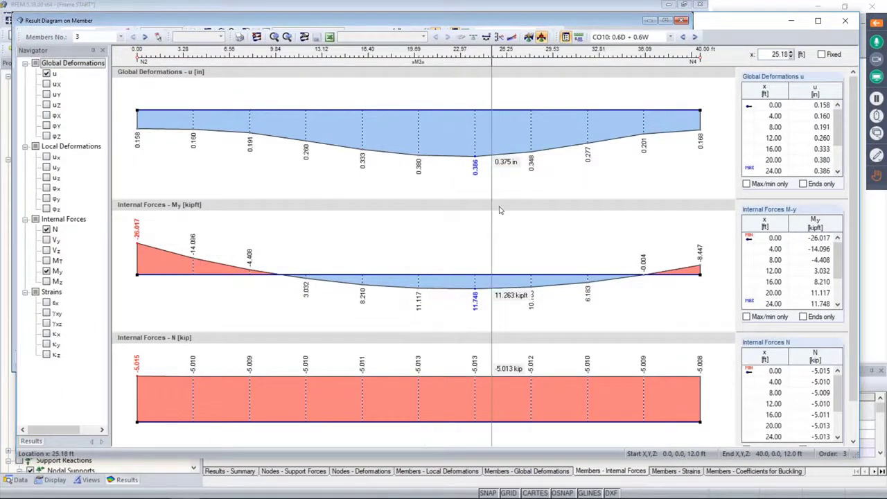
{"action": "left_click", "coordinate": [694, 36]}
{"action": "left_click", "coordinate": [683, 38]}
{"action": "left_click", "coordinate": [683, 38]}
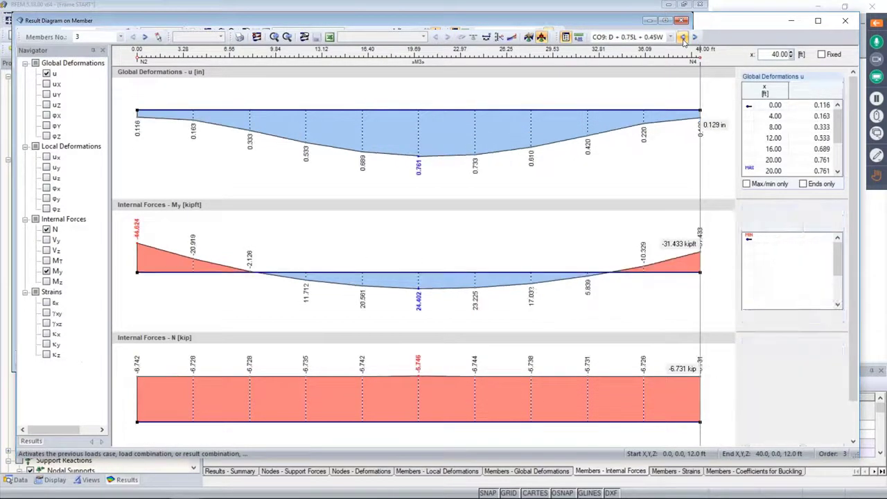
{"action": "left_click", "coordinate": [683, 38]}
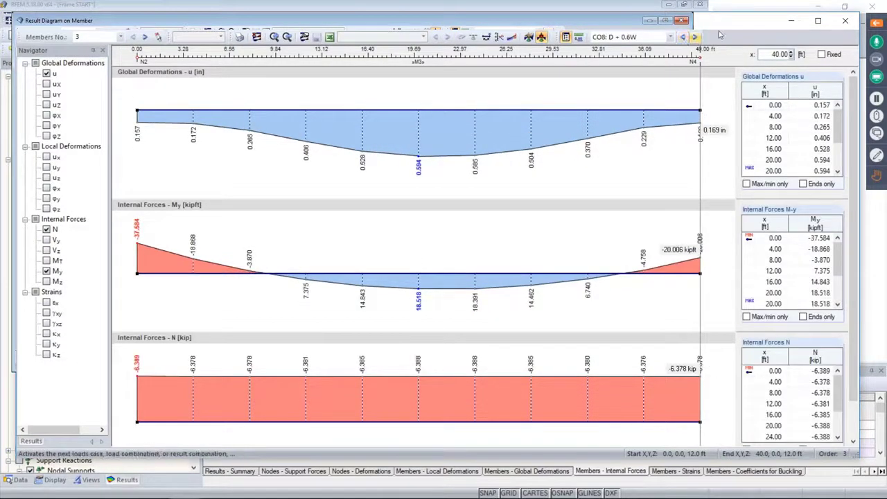
{"action": "left_click", "coordinate": [846, 23]}
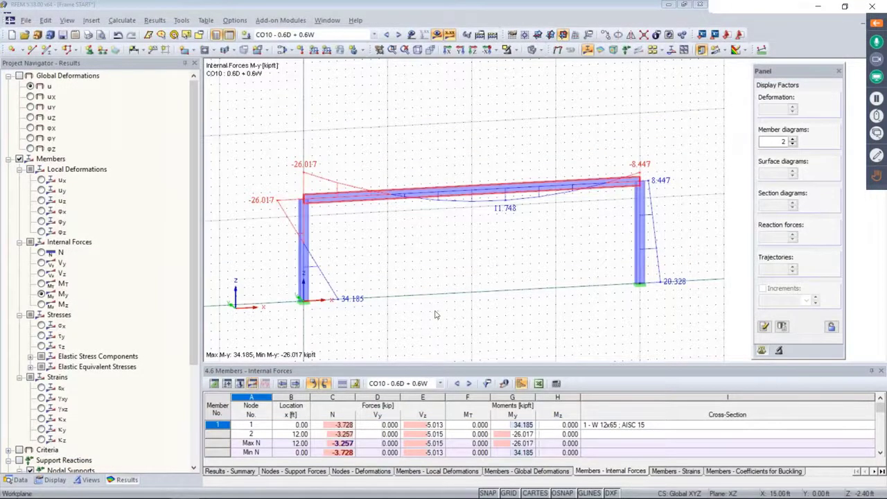
Step: Examine the tabulated member internal forces and their extreme values for CO10
{"action": "middle_click_drag", "start_coordinate": [434, 309], "coordinate": [431, 247]}
{"action": "left_click_drag", "start_coordinate": [424, 369], "coordinate": [424, 288]}
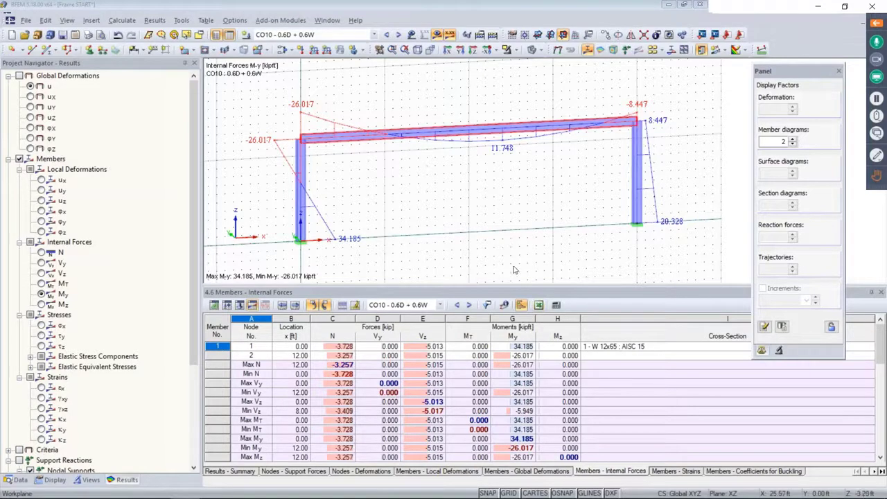
{"action": "left_click_drag", "start_coordinate": [502, 284], "coordinate": [502, 360]}
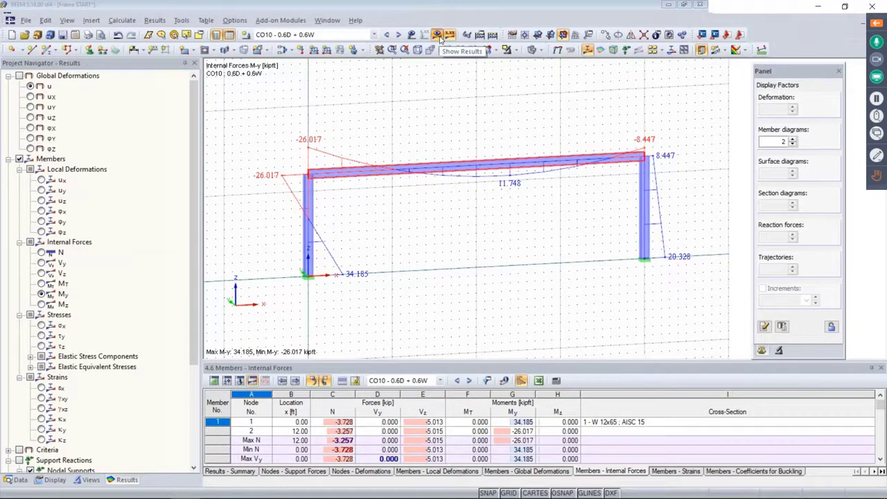
Step: Hide the result diagrams and open the RF-STEEL AISC module for steel member design
{"action": "left_click", "coordinate": [439, 39]}
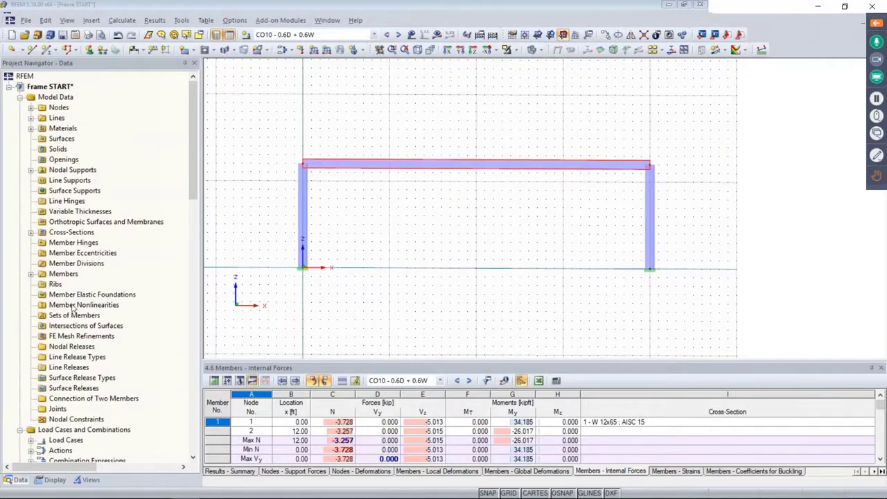
{"action": "scroll", "coordinate": [73, 308], "scroll_direction": "down", "scroll_amount": 4}
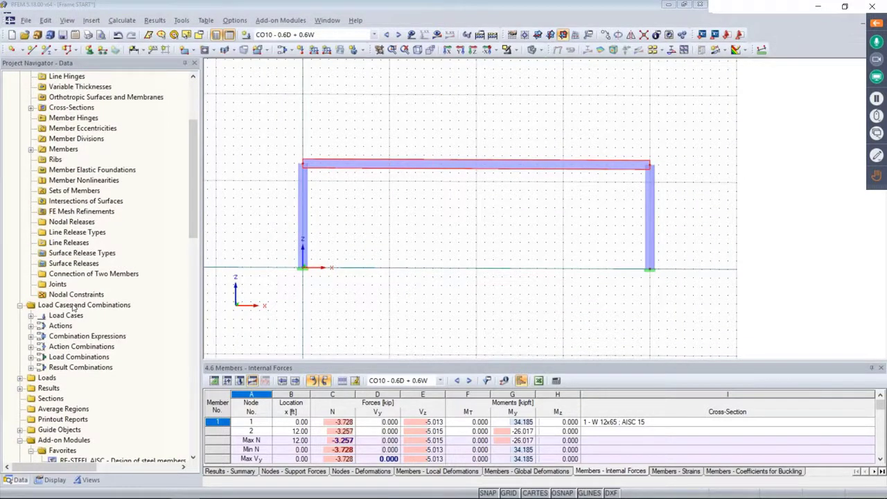
{"action": "left_click", "coordinate": [191, 201]}
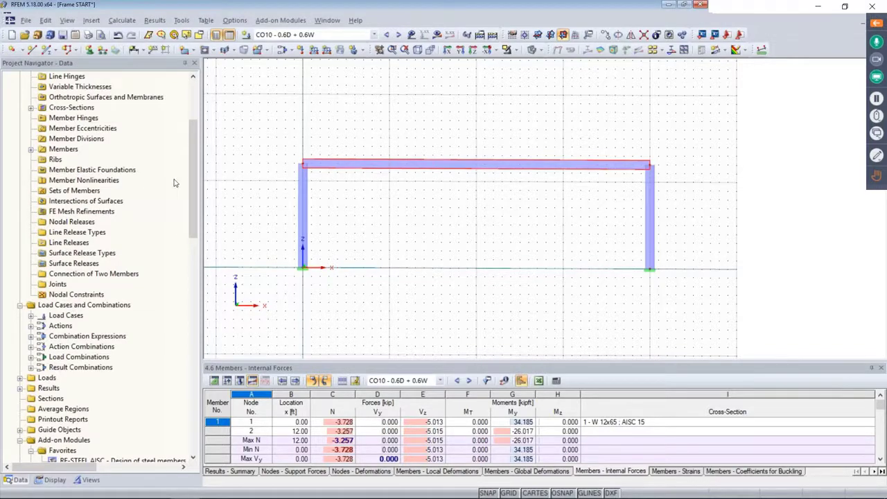
{"action": "left_click_drag", "start_coordinate": [191, 145], "coordinate": [195, 214]}
{"action": "mouse_move", "coordinate": [193, 224]}
{"action": "left_mouse_down"}
{"action": "mouse_move", "coordinate": [199, 362]}
{"action": "mouse_move", "coordinate": [198, 253]}
{"action": "left_mouse_up"}
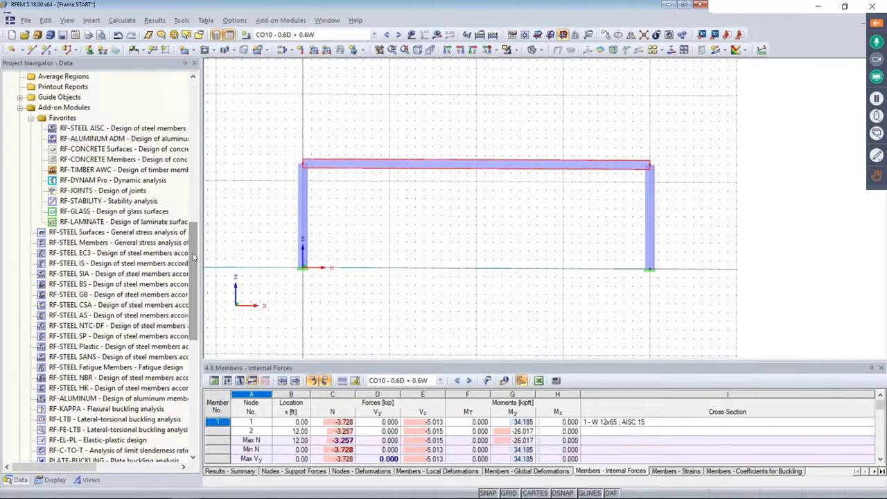
{"action": "scroll", "coordinate": [194, 257], "scroll_direction": "up", "scroll_amount": 3}
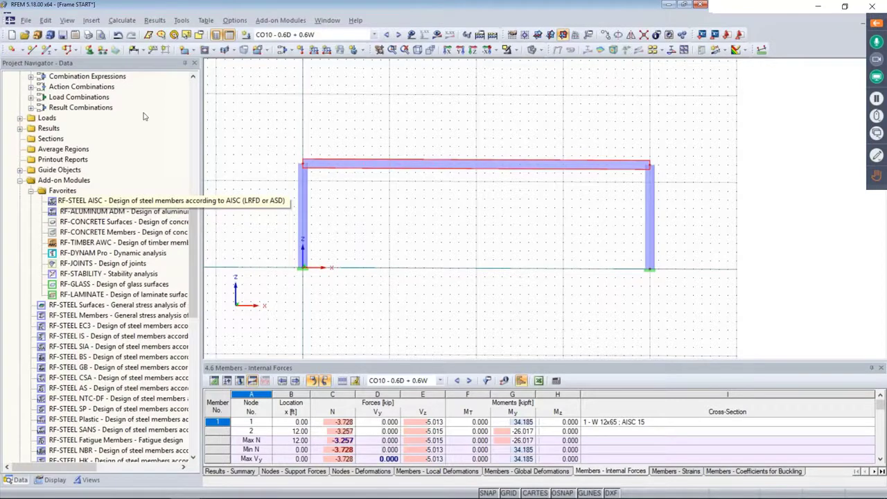
{"action": "left_click", "coordinate": [280, 22]}
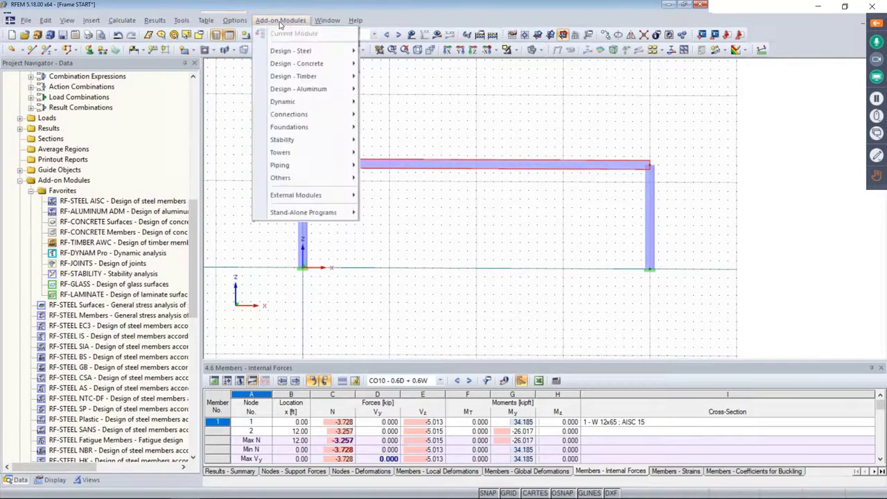
{"action": "mouse_move", "coordinate": [288, 56]}
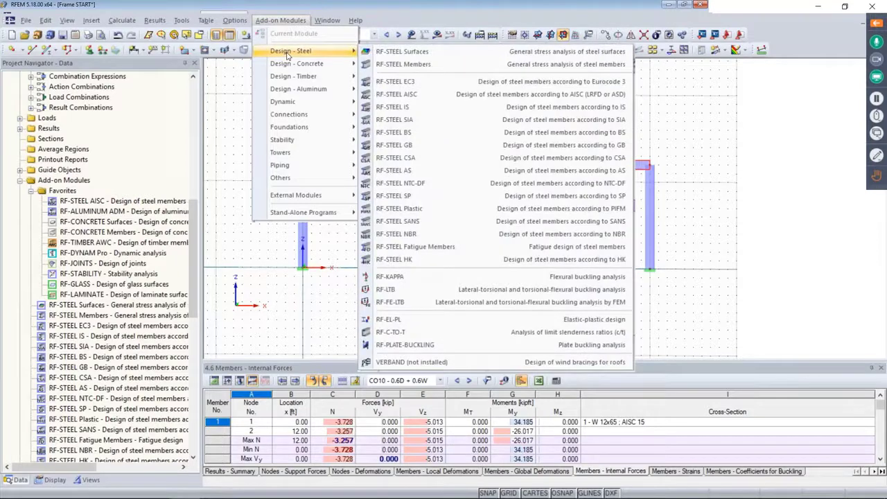
{"action": "left_click", "coordinate": [392, 97]}
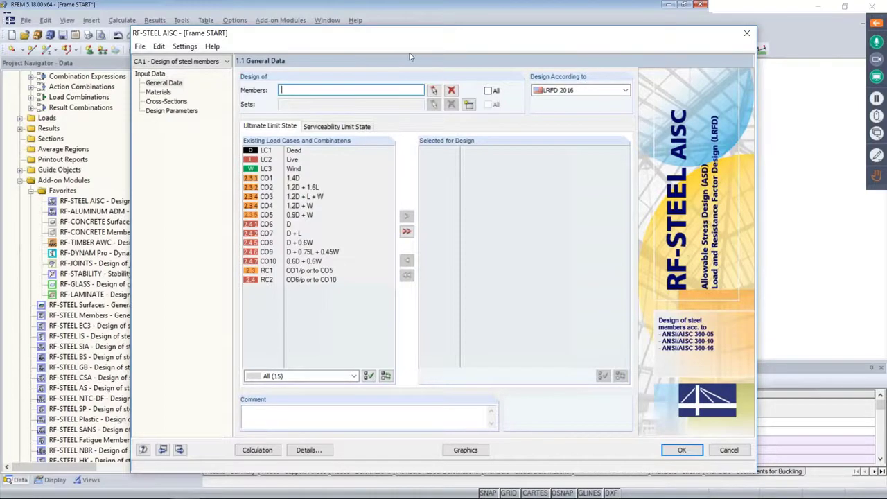
Step: Set the design standard for the steel design case to LRFD 2016
{"action": "left_click_drag", "start_coordinate": [407, 38], "coordinate": [367, 236]}
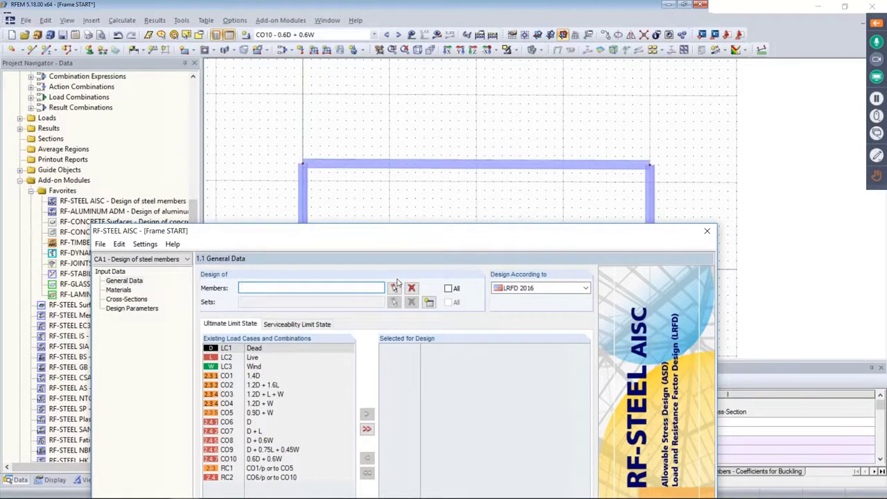
{"action": "left_click_drag", "start_coordinate": [431, 236], "coordinate": [480, 39]}
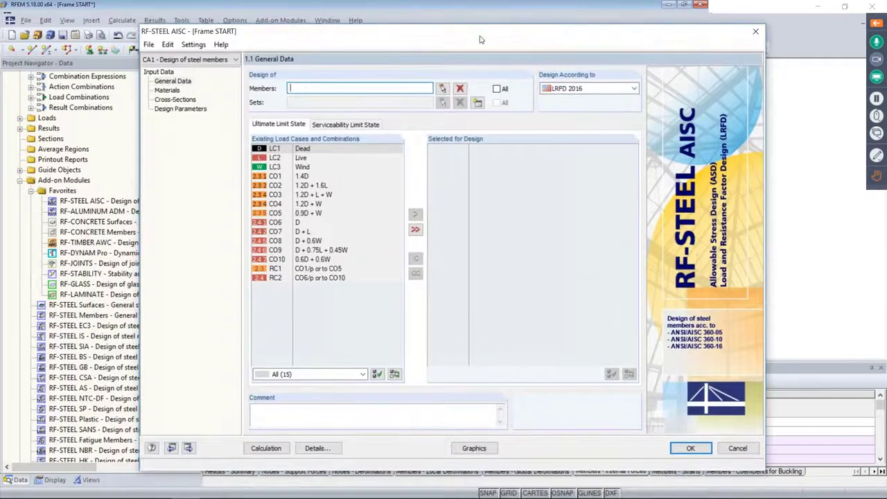
{"action": "left_click", "coordinate": [586, 88]}
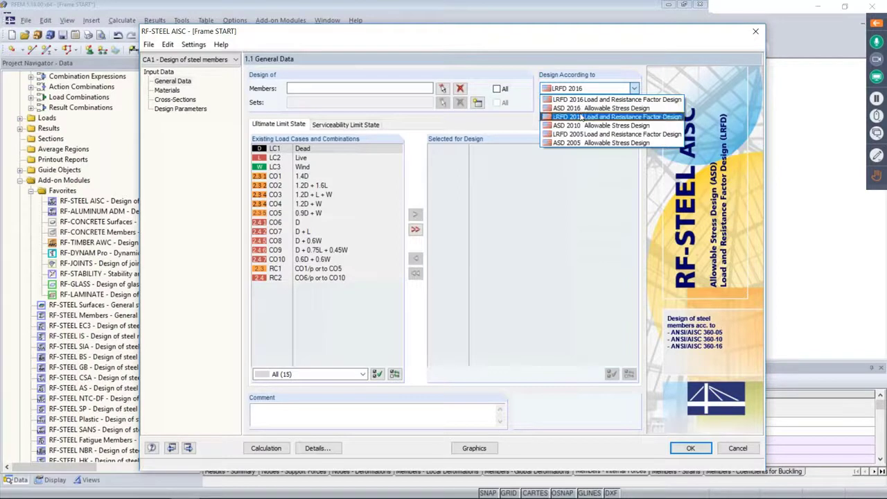
{"action": "left_click", "coordinate": [579, 101]}
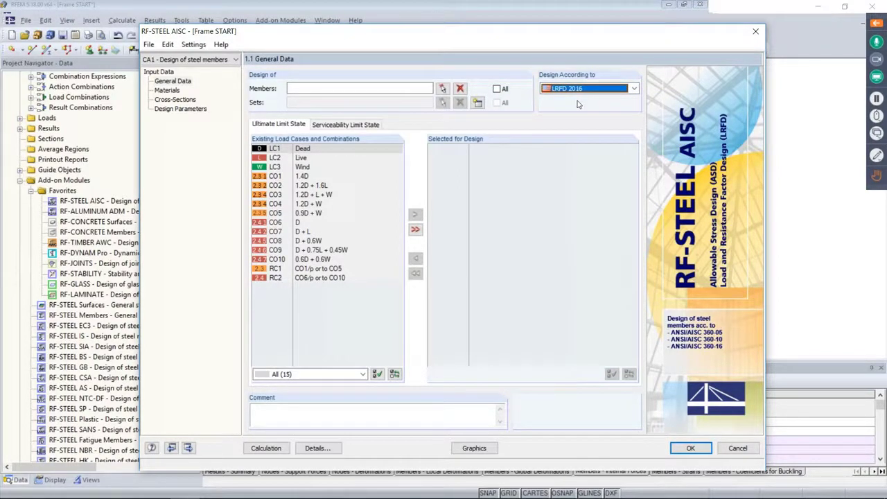
Step: Add load combinations CO1 through CO5 to the ultimate limit state design
{"action": "left_click", "coordinate": [303, 176]}
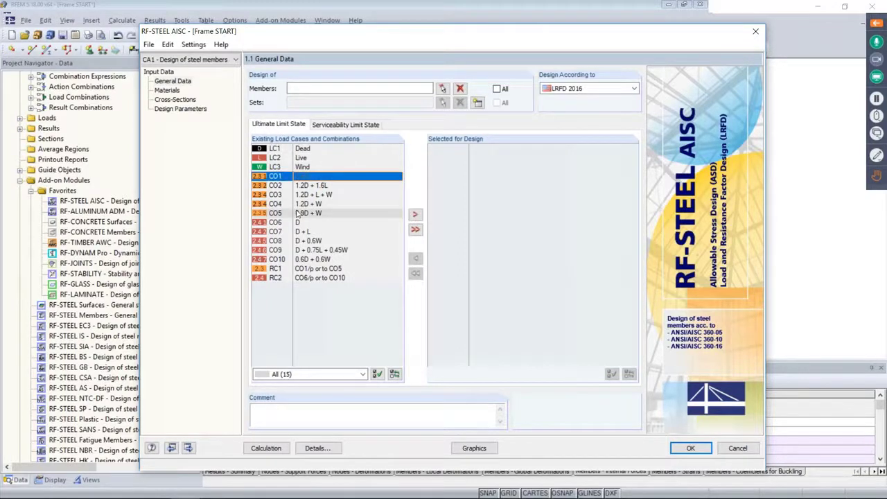
{"action": "left_click", "coordinate": [298, 214], "text": "shift"}
{"action": "left_click", "coordinate": [415, 214]}
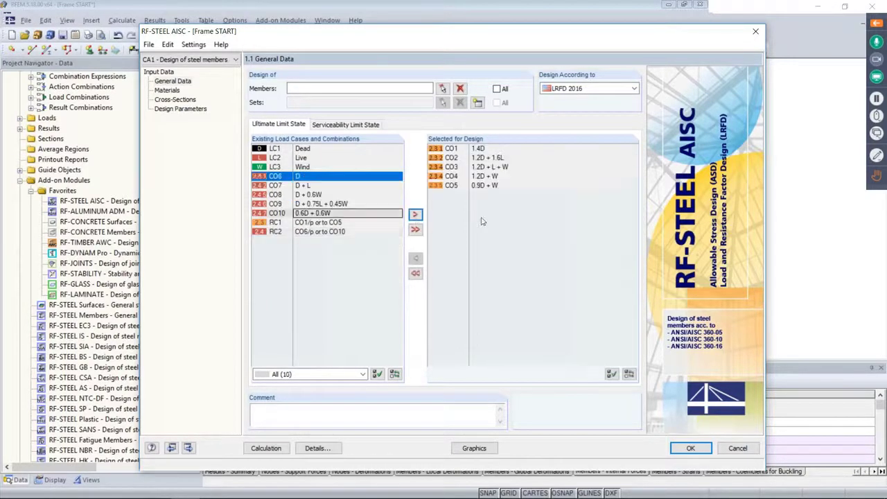
Step: Add load combinations CO6 through CO10 to the serviceability limit state design
{"action": "left_click", "coordinate": [344, 124]}
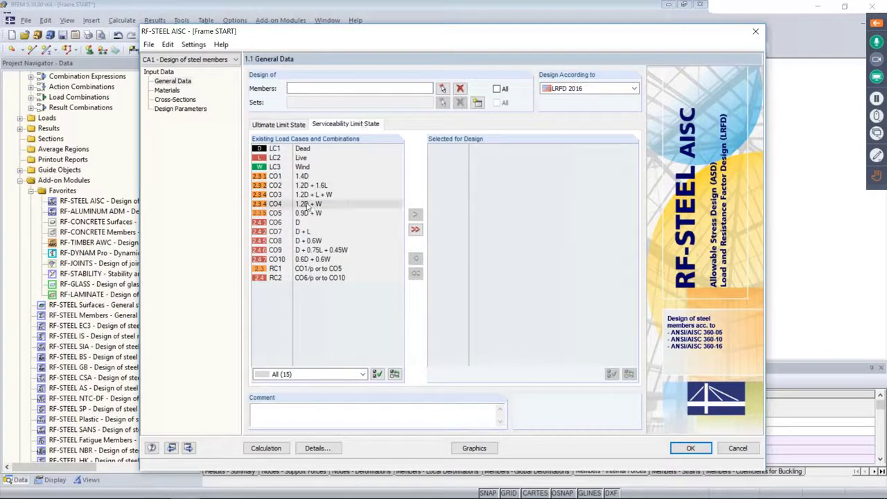
{"action": "left_click", "coordinate": [298, 222]}
{"action": "left_click", "coordinate": [296, 259], "text": "shift"}
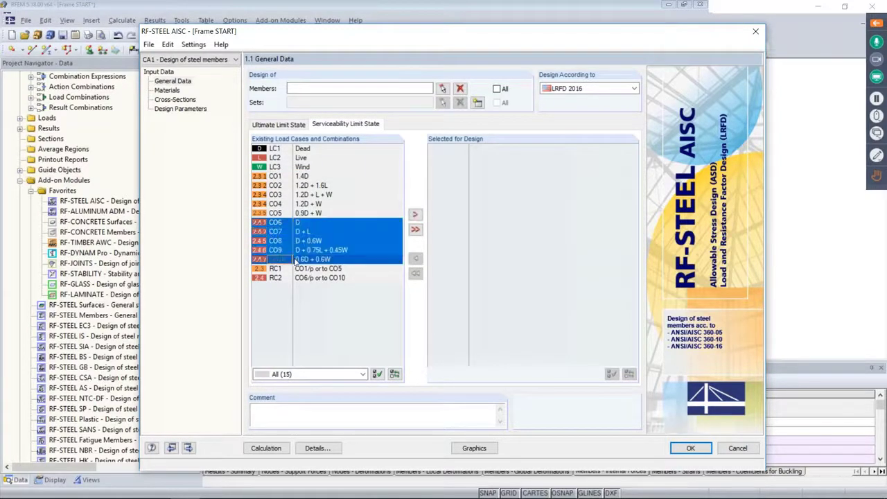
{"action": "left_click", "coordinate": [416, 214]}
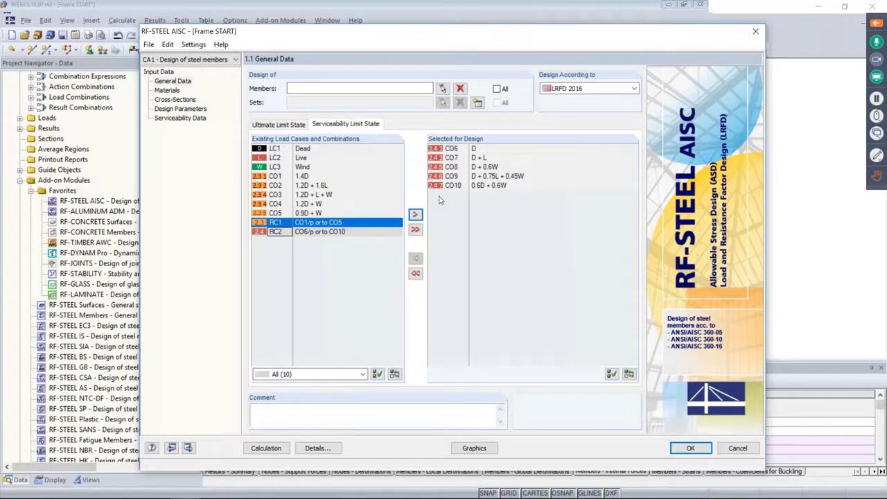
Step: Pick the frame's beam, member 3, in the model as the member to design
{"action": "left_click", "coordinate": [279, 124]}
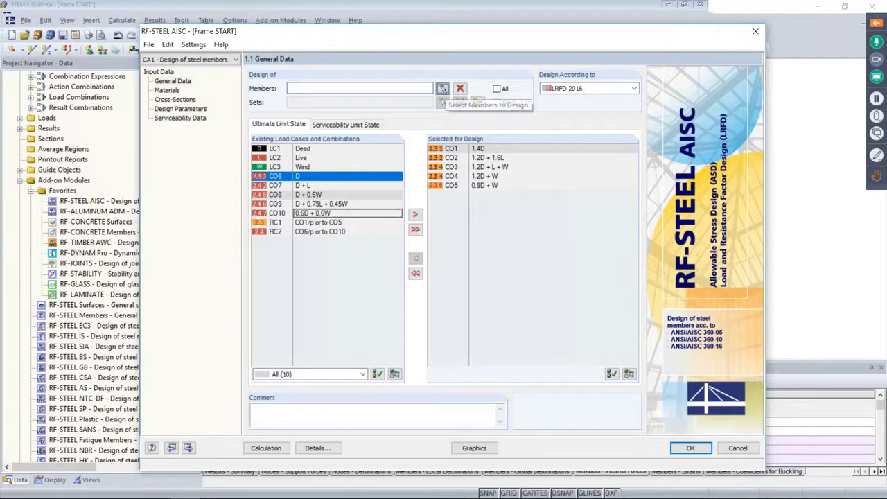
{"action": "left_click", "coordinate": [442, 88]}
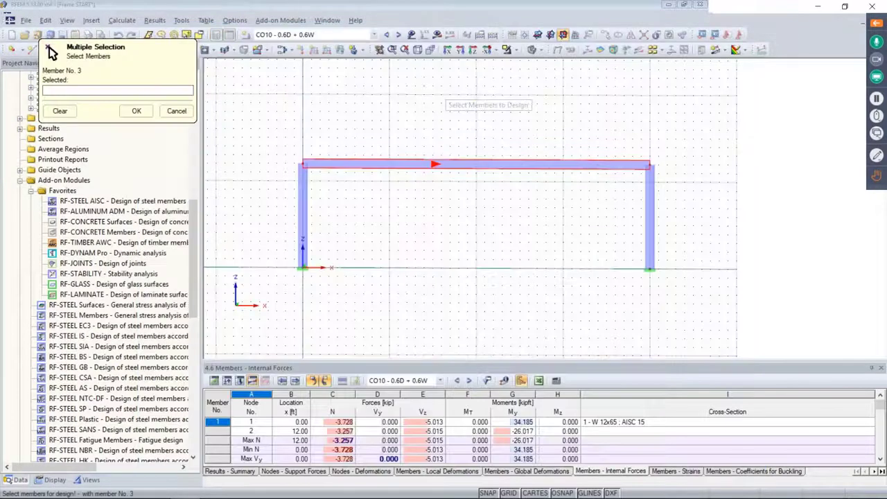
{"action": "left_click", "coordinate": [435, 162]}
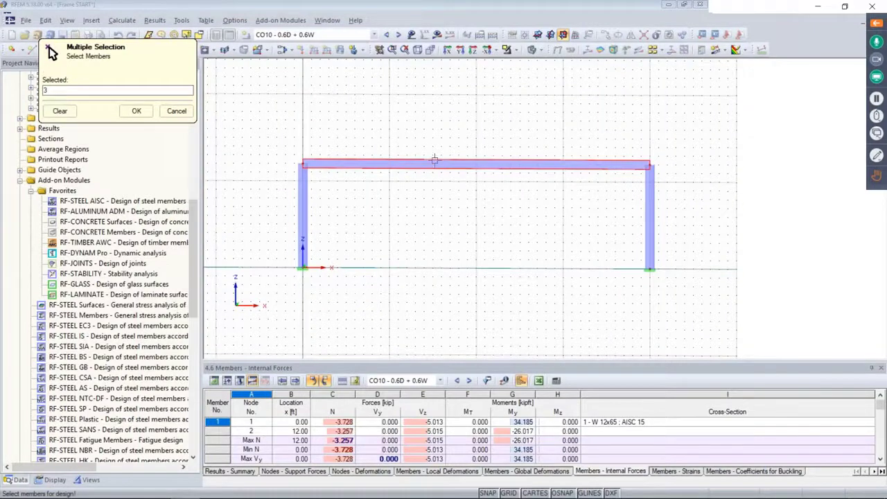
{"action": "left_click", "coordinate": [137, 111]}
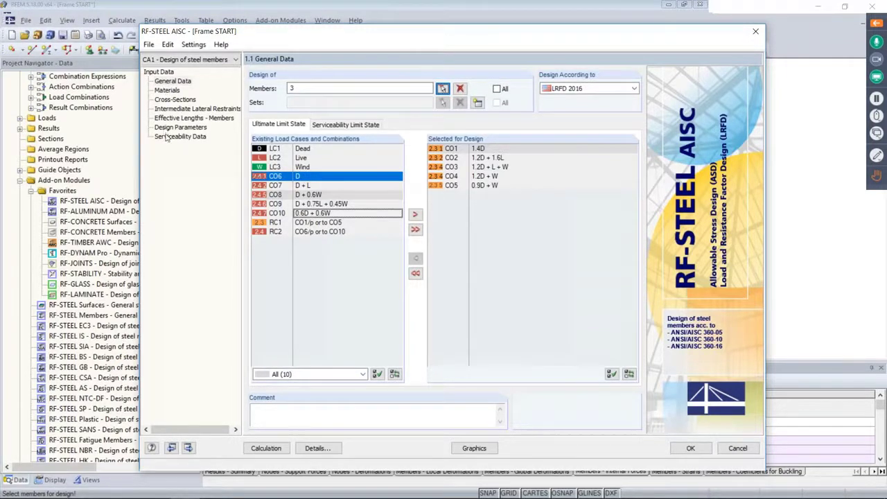
Step: Review the properties of the Steel A992 material and the beam's W 12x35 cross-section
{"action": "left_click", "coordinate": [168, 91]}
{"action": "left_click", "coordinate": [343, 112]}
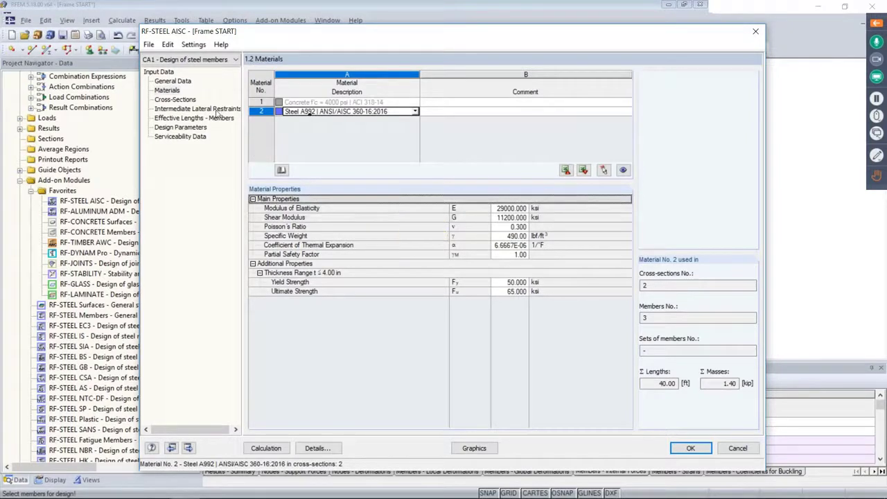
{"action": "left_click", "coordinate": [187, 100]}
{"action": "left_click", "coordinate": [354, 112]}
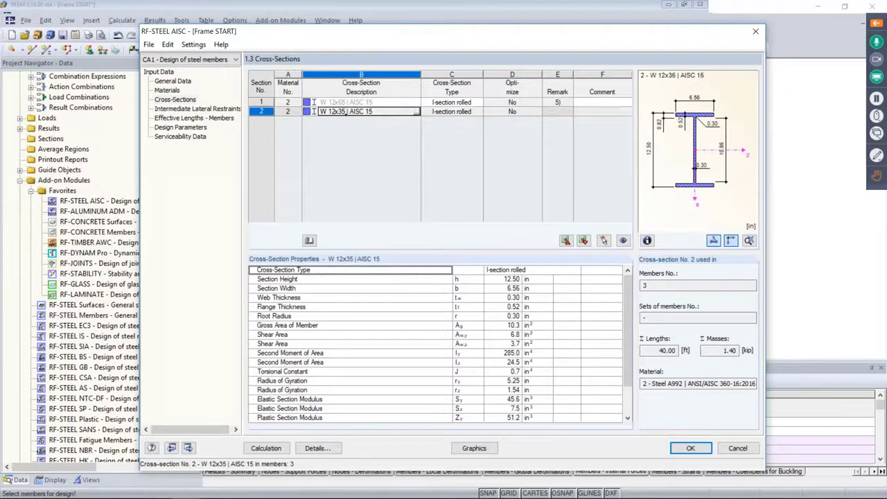
{"action": "mouse_move", "coordinate": [343, 32]}
{"action": "left_mouse_down"}
{"action": "mouse_move", "coordinate": [335, 197]}
{"action": "mouse_move", "coordinate": [361, 72]}
{"action": "mouse_move", "coordinate": [359, 28]}
{"action": "left_mouse_up"}
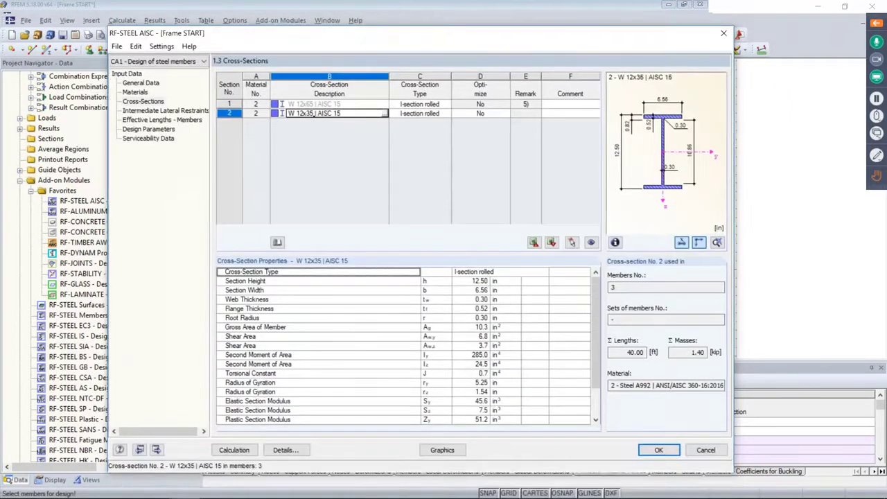
{"action": "scroll", "coordinate": [429, 296], "scroll_direction": "down", "scroll_amount": 1}
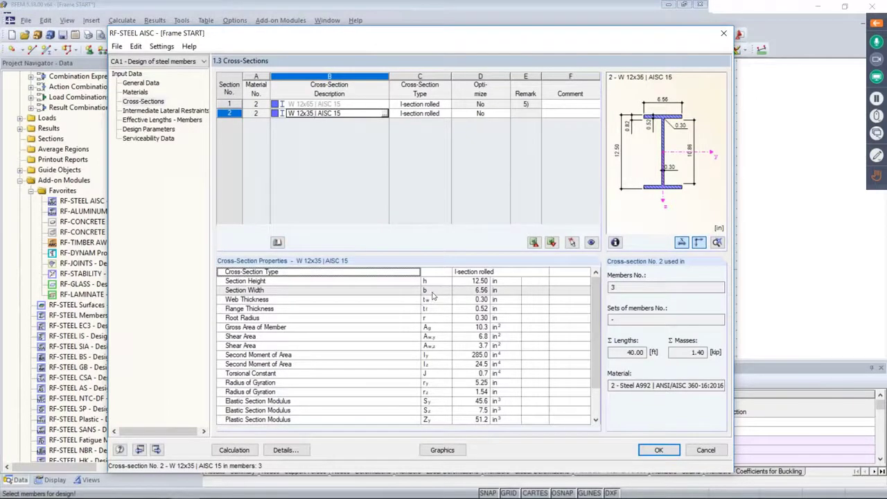
Step: Enable intermediate lateral restraints for member 3 and open its restraint type choices
{"action": "left_click", "coordinate": [205, 111]}
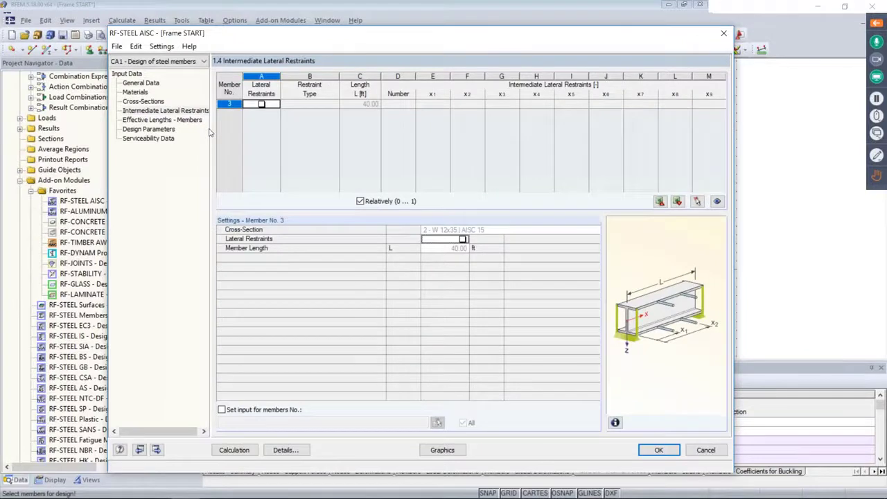
{"action": "left_click", "coordinate": [261, 104]}
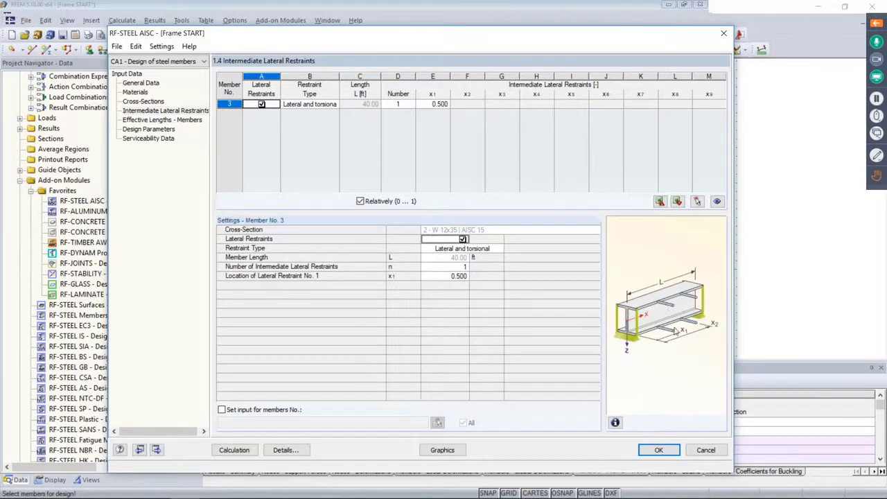
{"action": "left_click", "coordinate": [333, 103]}
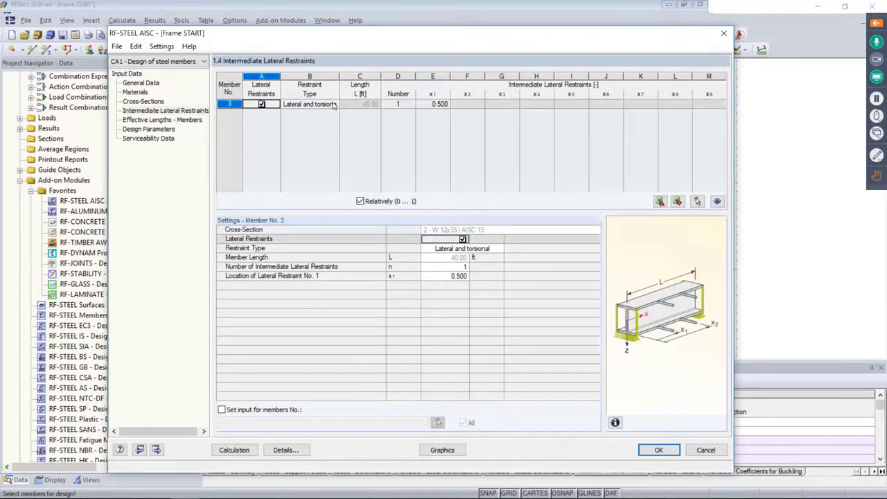
{"action": "left_click", "coordinate": [334, 104]}
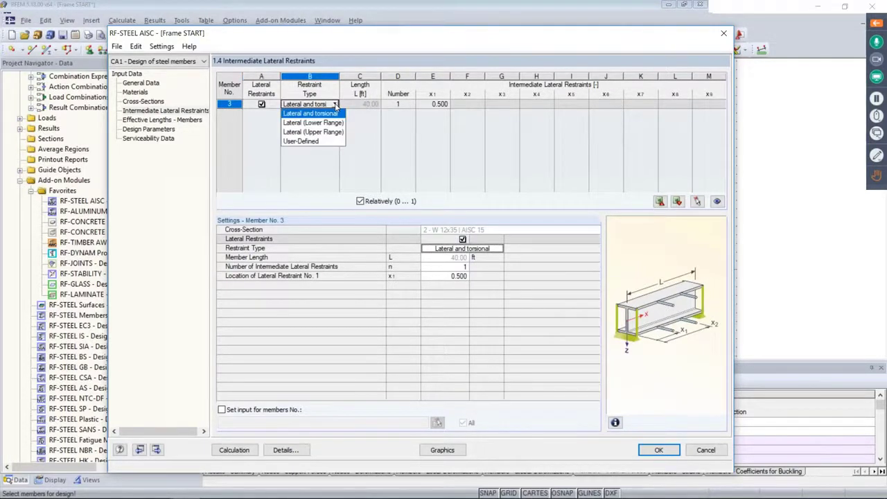
Step: Switch to the PowerPoint slide show and advance the RF-STEEL AISC Updates slide to the Intermediate Lateral Restraints item
{"action": "key", "text": "super+Tab"}
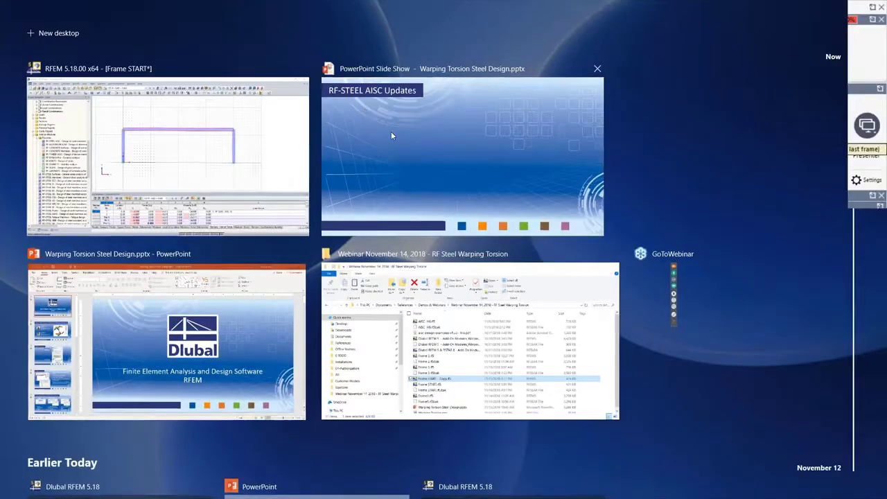
{"action": "left_click", "coordinate": [390, 135]}
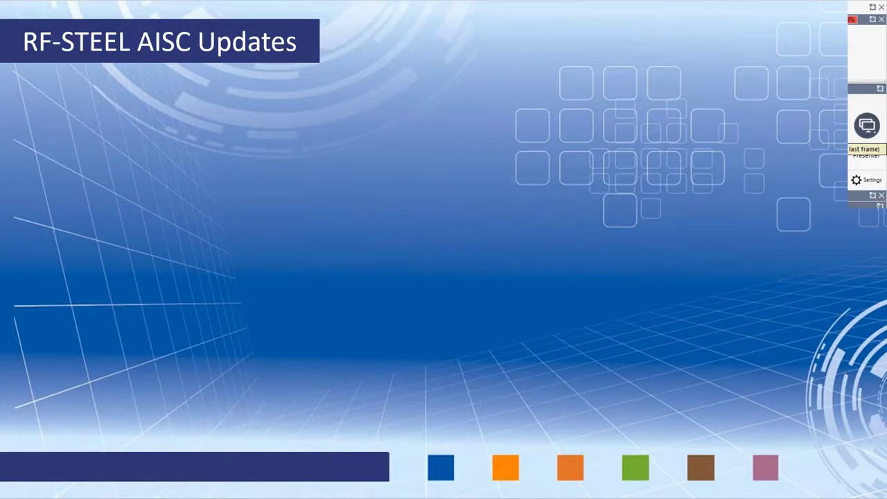
{"action": "key", "text": "Right"}
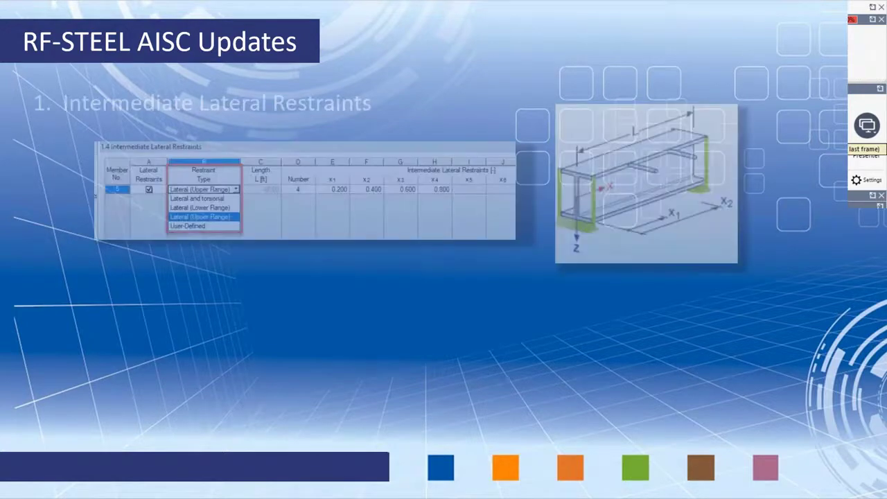
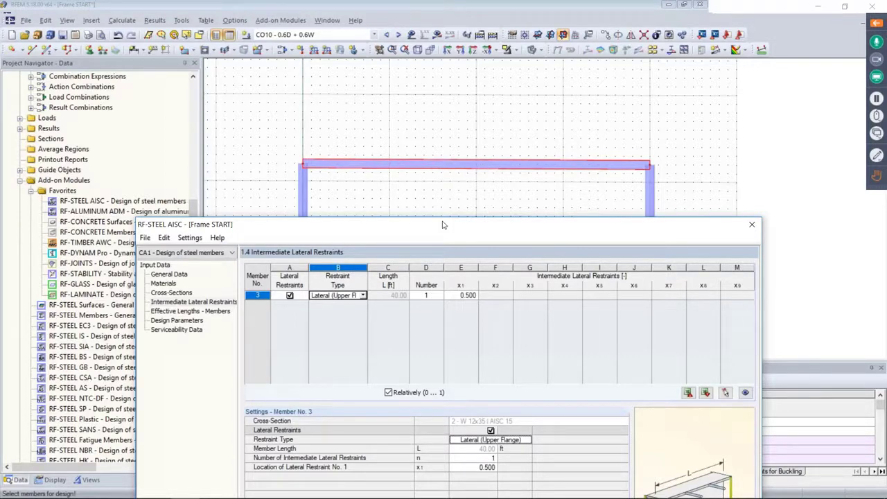
Step: Define three intermediate lateral restraints on member 3 and switch their locations from relative to absolute distances
{"action": "mouse_move", "coordinate": [444, 225]}
{"action": "left_mouse_down"}
{"action": "mouse_move", "coordinate": [446, 105]}
{"action": "mouse_move", "coordinate": [432, 230]}
{"action": "left_mouse_up"}
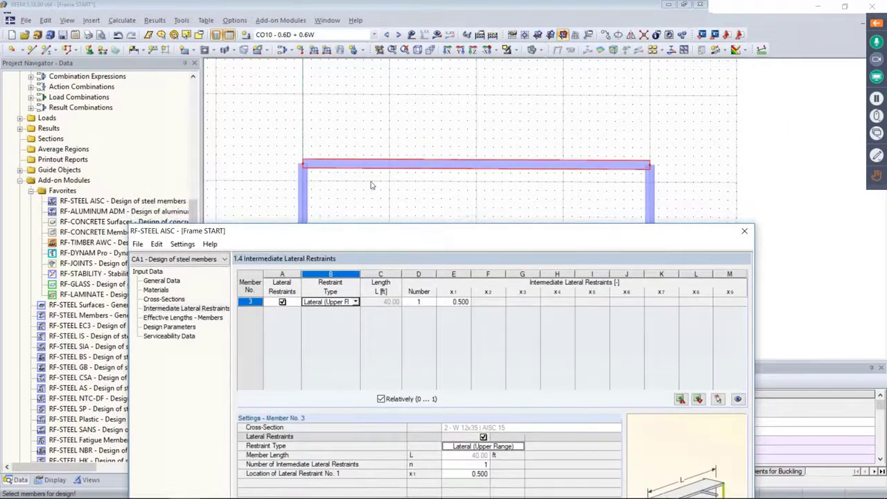
{"action": "left_click_drag", "start_coordinate": [368, 230], "coordinate": [380, 61]}
{"action": "left_click", "coordinate": [444, 134]}
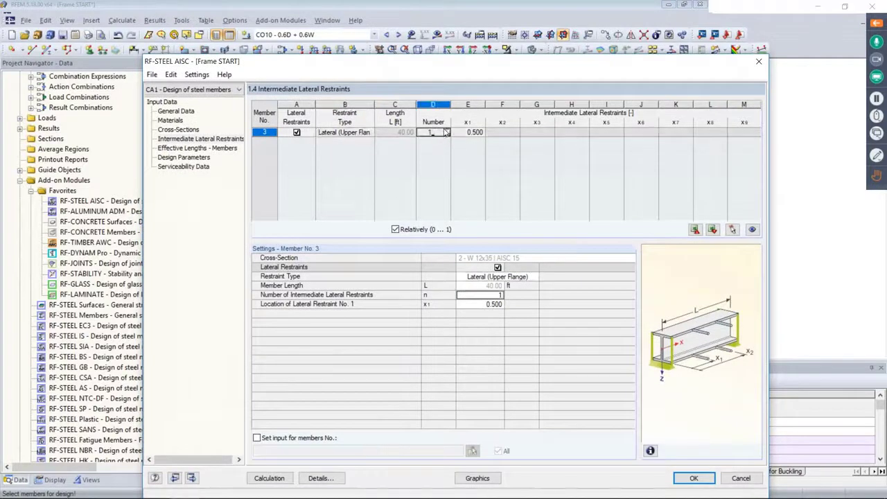
{"action": "left_click", "coordinate": [447, 129]}
{"action": "left_click", "coordinate": [447, 130]}
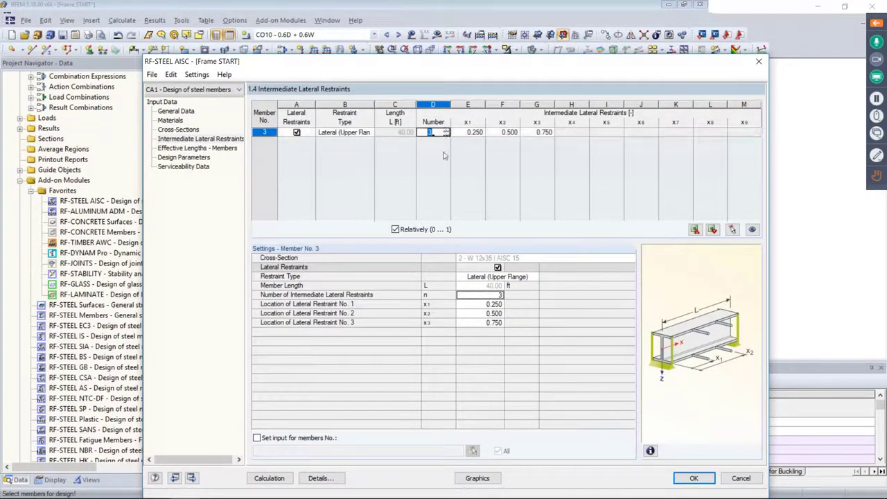
{"action": "left_click", "coordinate": [395, 229]}
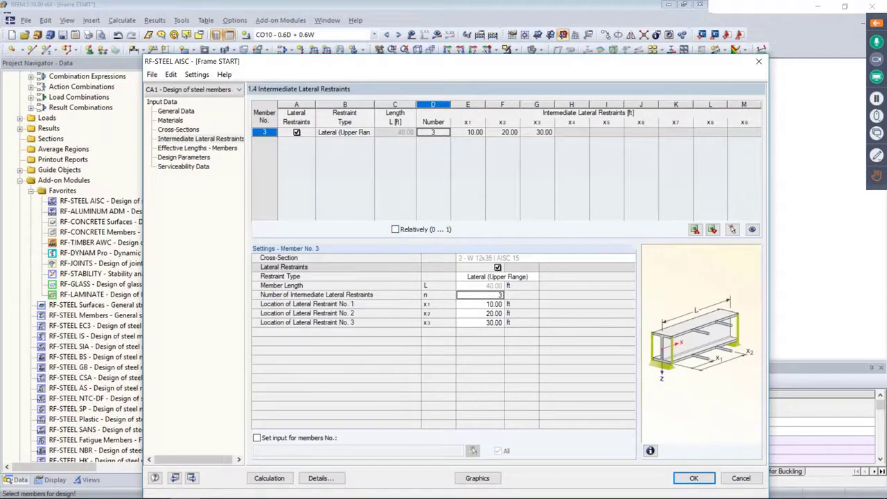
{"action": "left_click", "coordinate": [395, 229]}
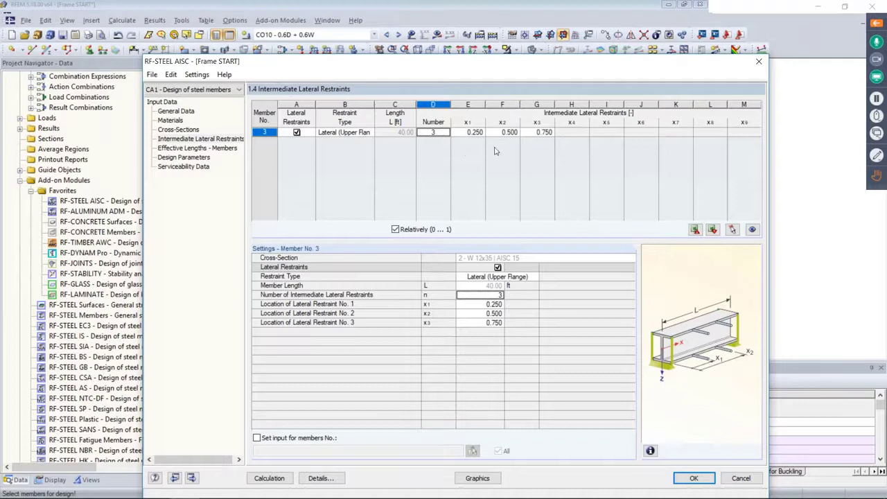
{"action": "left_click", "coordinate": [413, 228]}
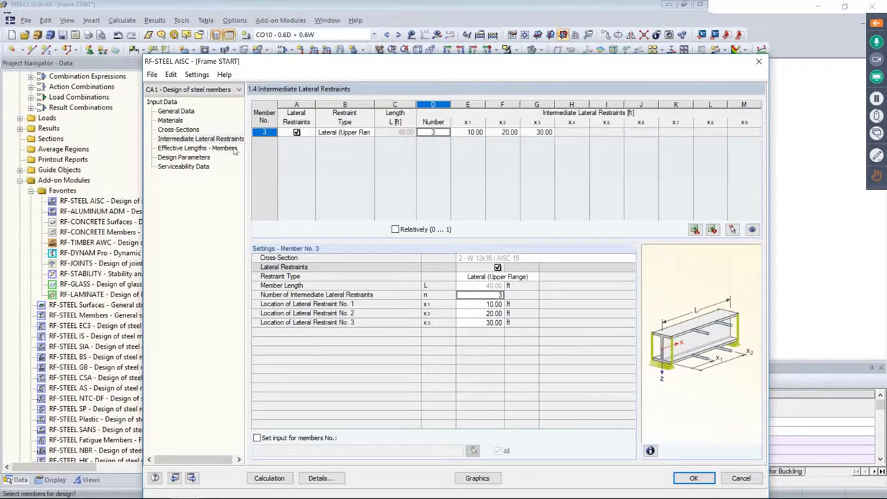
Step: Review member 3's effective lengths and the LRFD 2016 stability options for elastic critical moment and buckling length definition
{"action": "left_click", "coordinate": [200, 149]}
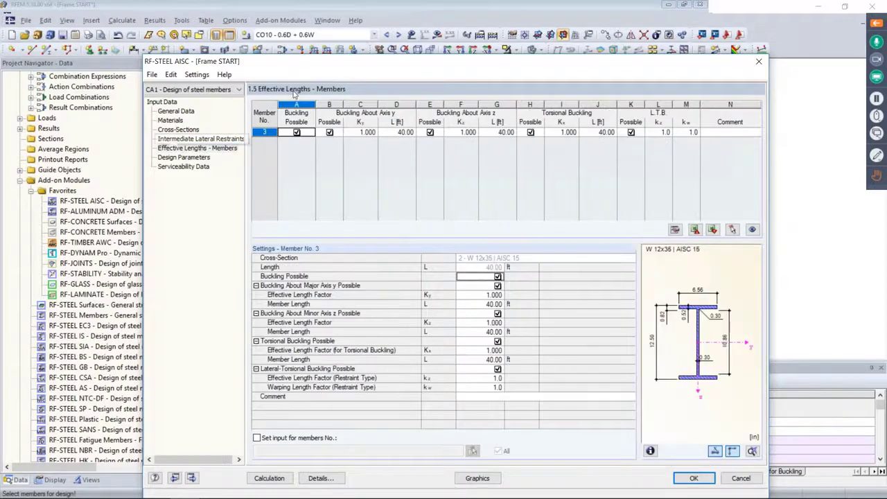
{"action": "left_click_drag", "start_coordinate": [316, 63], "coordinate": [308, 32]}
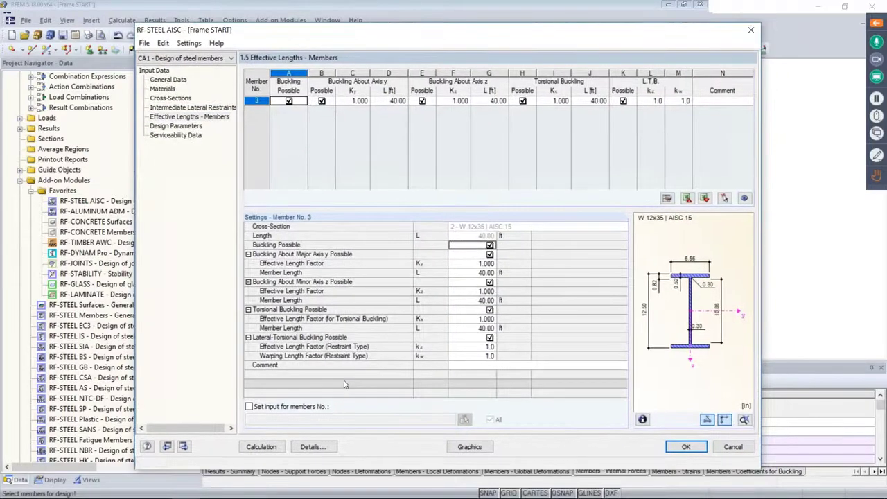
{"action": "left_click", "coordinate": [313, 447]}
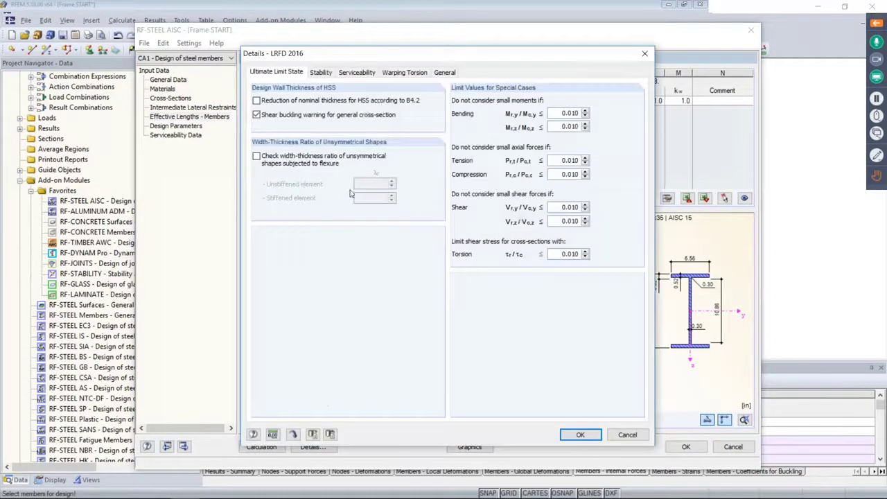
{"action": "left_click", "coordinate": [323, 73]}
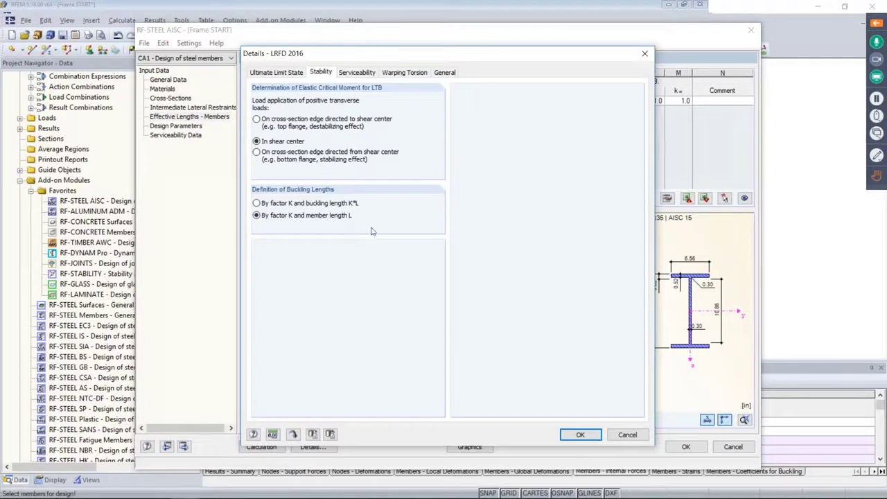
{"action": "left_click", "coordinate": [577, 436]}
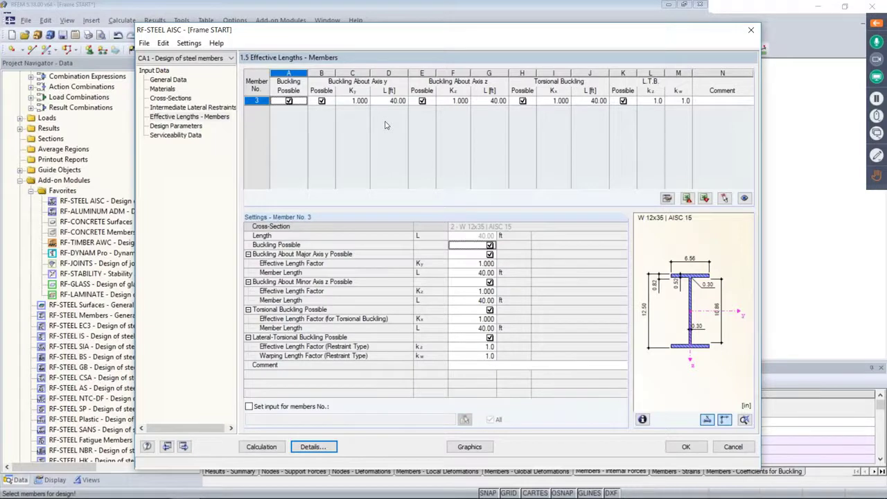
Step: Set member 3's length to 10 ft for both buckling about axis z and torsional buckling
{"action": "left_click", "coordinate": [350, 100]}
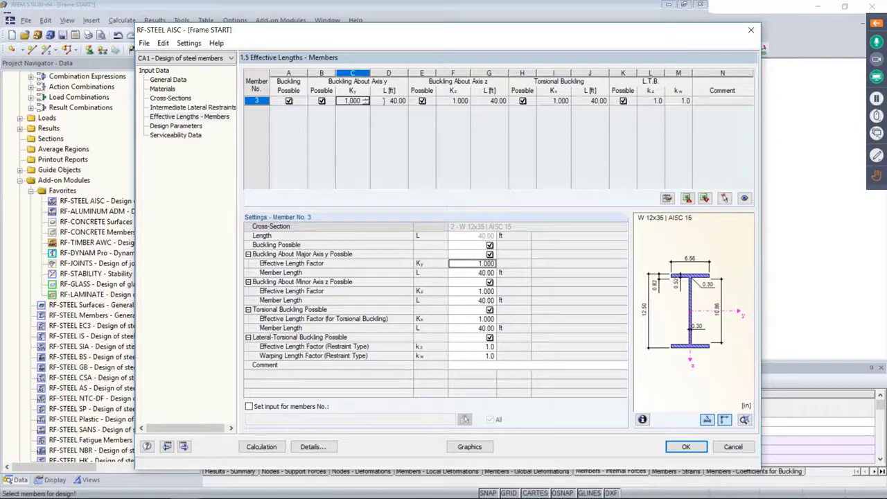
{"action": "left_click_drag", "start_coordinate": [389, 35], "coordinate": [382, 246]}
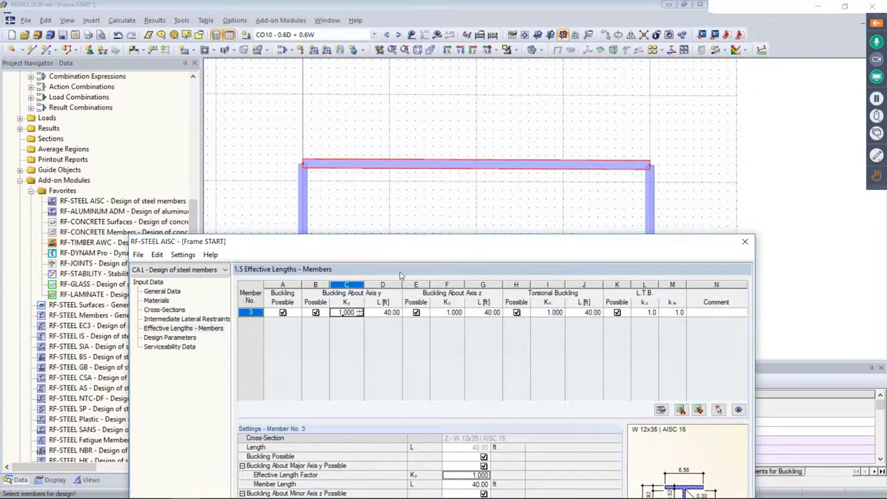
{"action": "mouse_move", "coordinate": [389, 245]}
{"action": "left_mouse_down"}
{"action": "mouse_move", "coordinate": [410, 182]}
{"action": "mouse_move", "coordinate": [395, 232]}
{"action": "left_mouse_up"}
{"action": "left_click", "coordinate": [478, 298]}
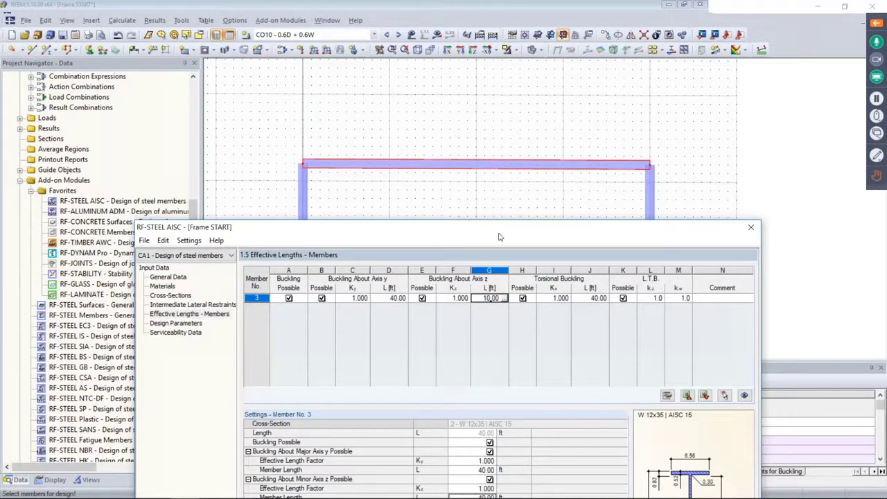
{"action": "left_click_drag", "start_coordinate": [499, 236], "coordinate": [497, 85]}
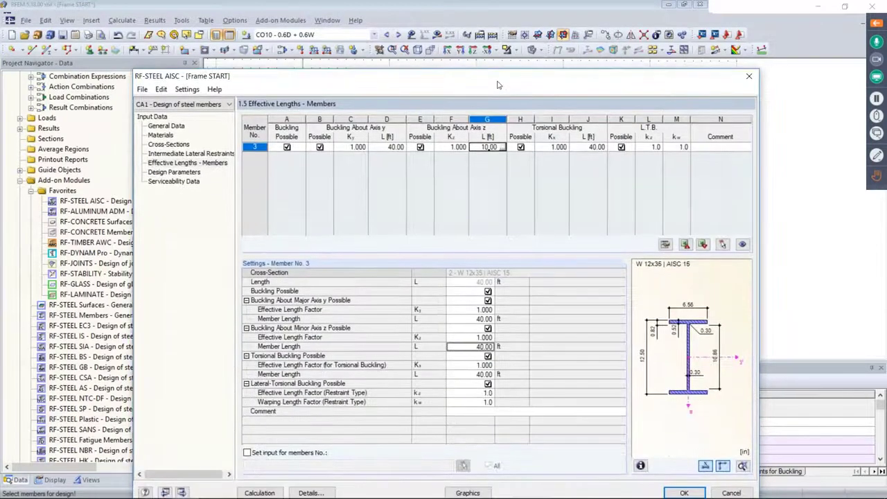
{"action": "left_click", "coordinate": [586, 147]}
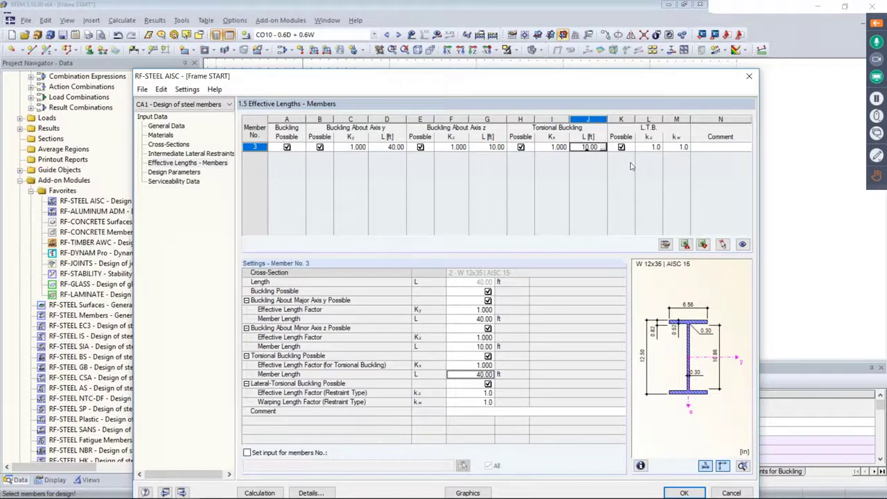
Step: Check the lateral-torsional buckling factor choices for member 3, keeping kz and kw at 1.0
{"action": "left_click_drag", "start_coordinate": [619, 84], "coordinate": [614, 48]}
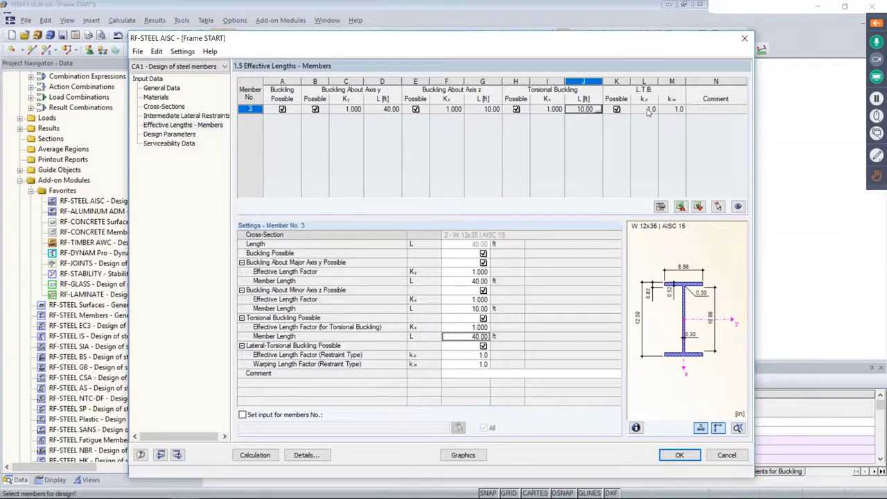
{"action": "left_click", "coordinate": [648, 110]}
{"action": "left_click", "coordinate": [653, 109]}
{"action": "left_click", "coordinate": [657, 111]}
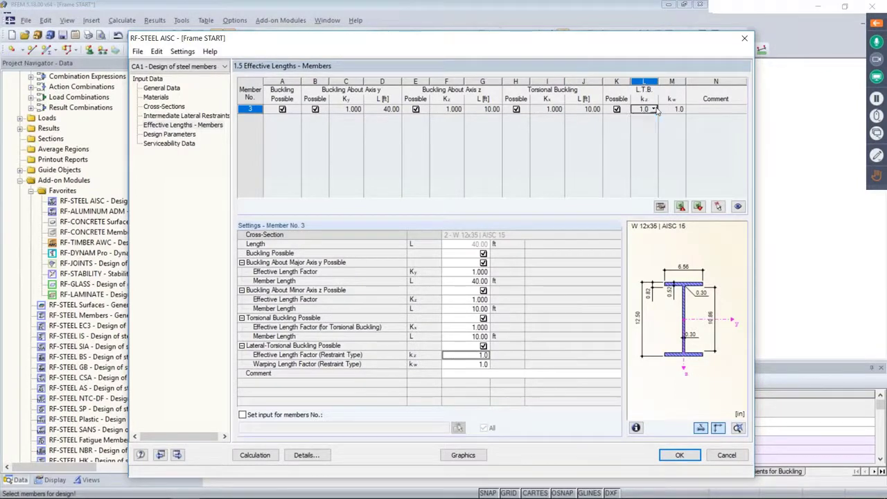
{"action": "left_click", "coordinate": [673, 110]}
{"action": "left_click", "coordinate": [682, 110]}
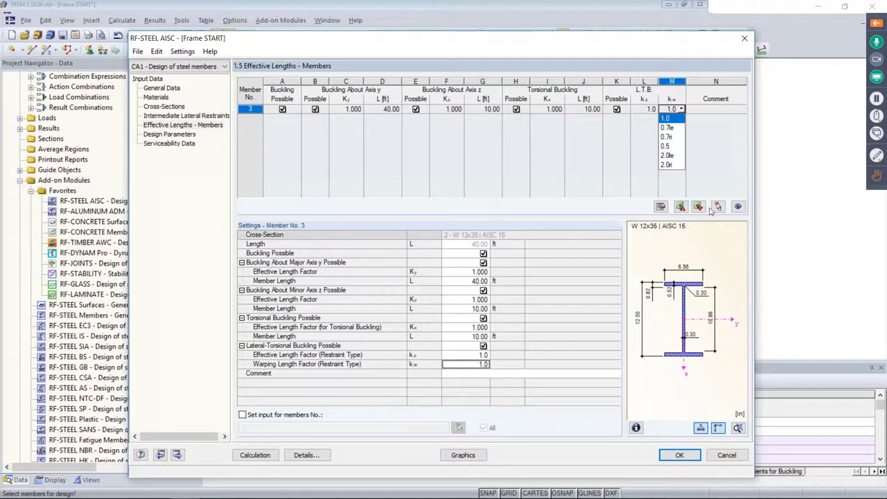
{"action": "left_click", "coordinate": [666, 119]}
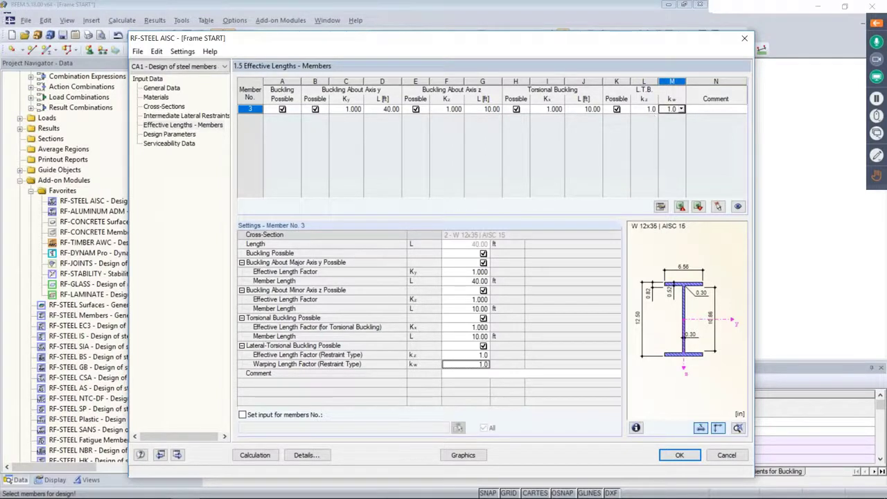
Step: Check the design parameters, and add a serviceability entry referring to a Member, picking beam member 3 in the model
{"action": "left_click", "coordinate": [178, 134]}
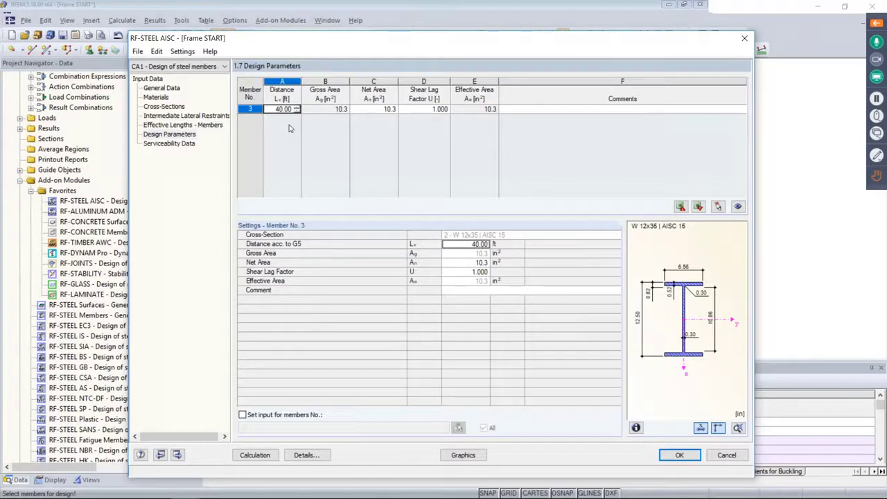
{"action": "left_click", "coordinate": [178, 143]}
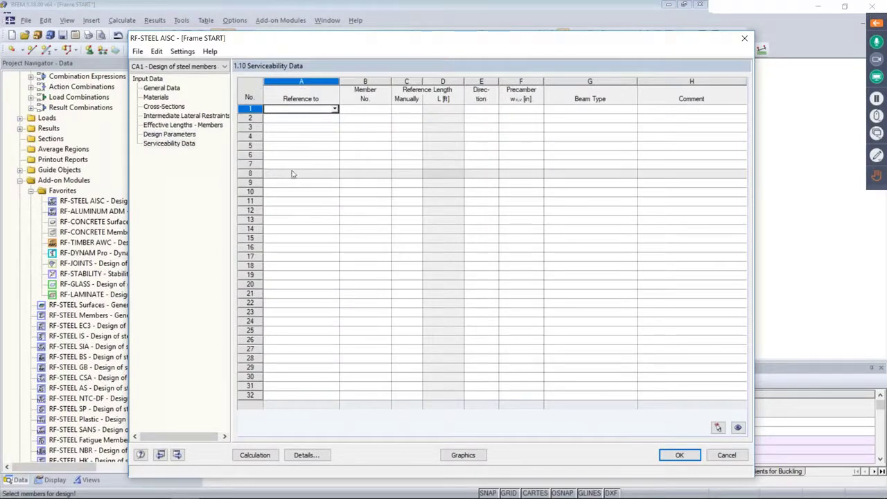
{"action": "left_click", "coordinate": [335, 109]}
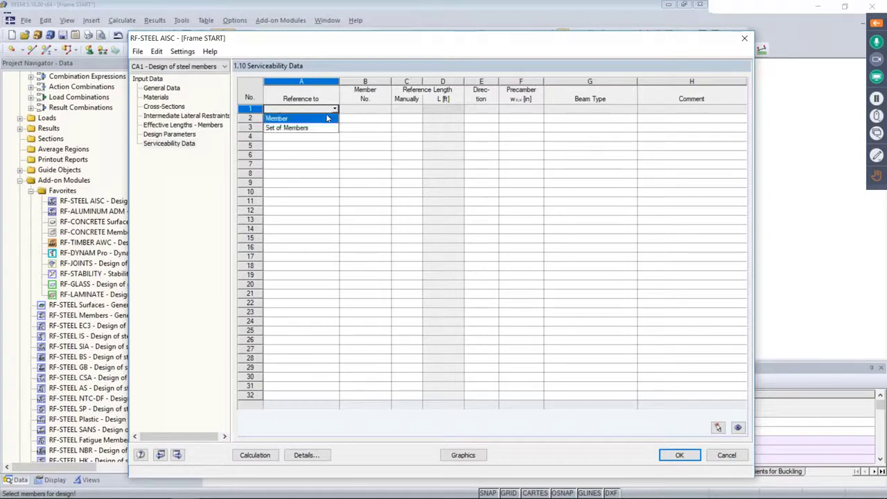
{"action": "left_click", "coordinate": [317, 118]}
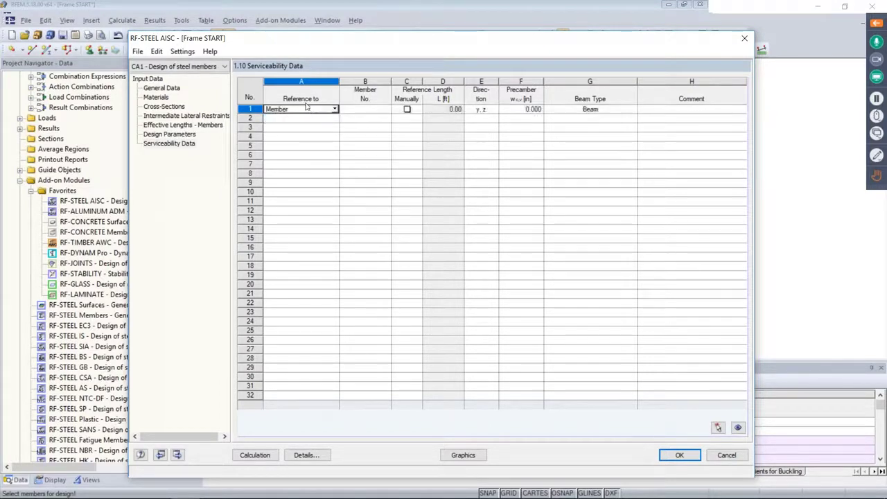
{"action": "left_click", "coordinate": [363, 110]}
{"action": "left_click", "coordinate": [386, 110]}
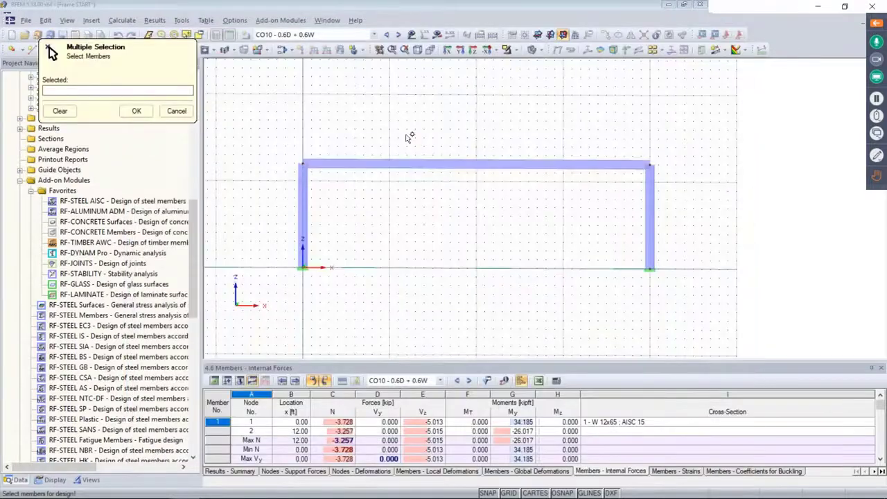
{"action": "left_click", "coordinate": [398, 164]}
{"action": "left_click", "coordinate": [137, 111]}
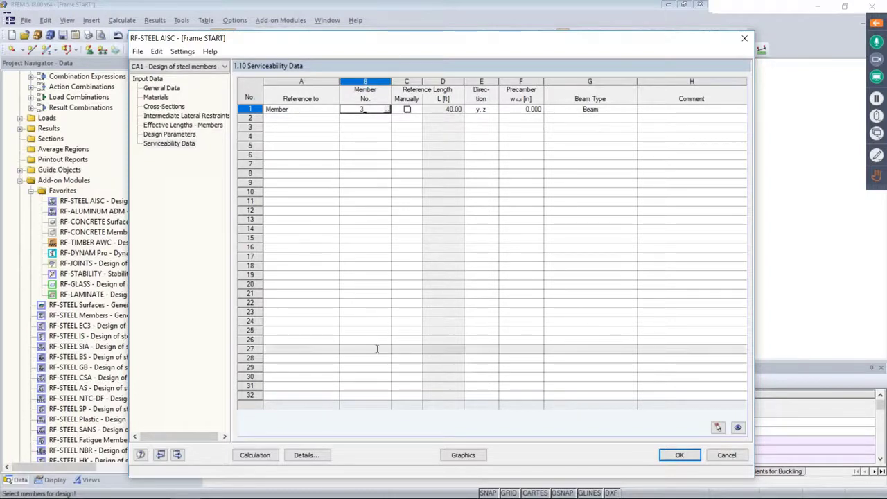
Step: Review the LRFD 2016 serviceability details, including the limiting deflections for beams and cantilevers, and accept them
{"action": "left_click", "coordinate": [306, 454]}
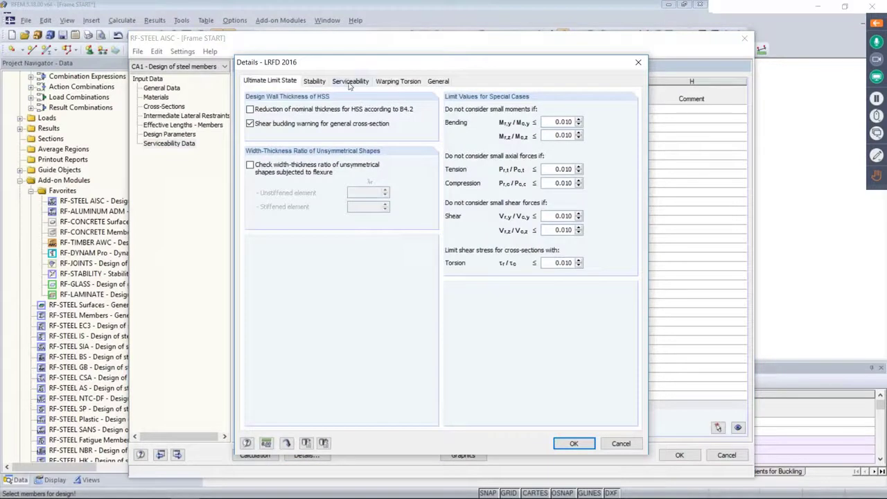
{"action": "left_click", "coordinate": [351, 82]}
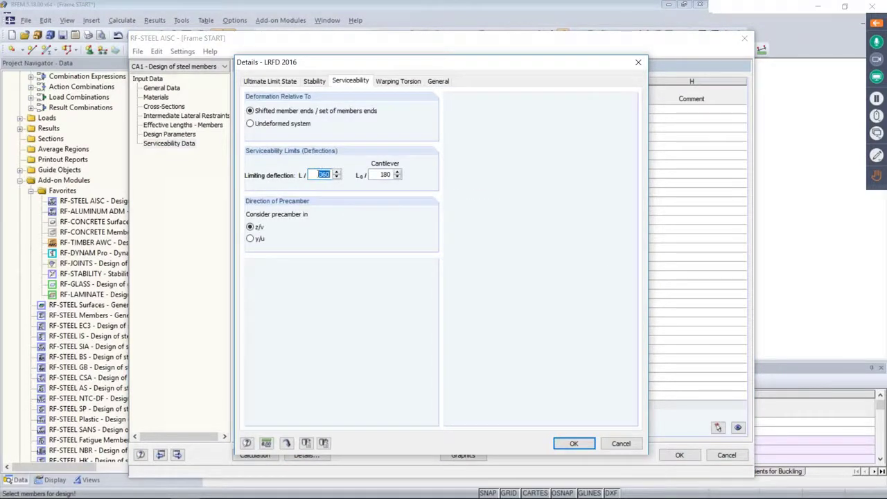
{"action": "left_click", "coordinate": [318, 174]}
{"action": "double_click", "coordinate": [384, 174]}
{"action": "left_click", "coordinate": [379, 175]}
{"action": "left_click", "coordinate": [573, 443]}
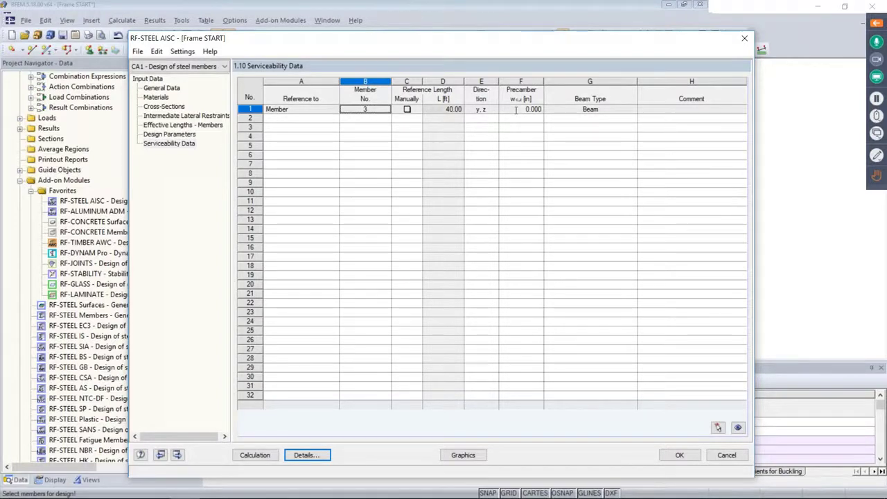
Step: Select Beam as the beam type for member 3's serviceability entry
{"action": "left_click", "coordinate": [568, 111]}
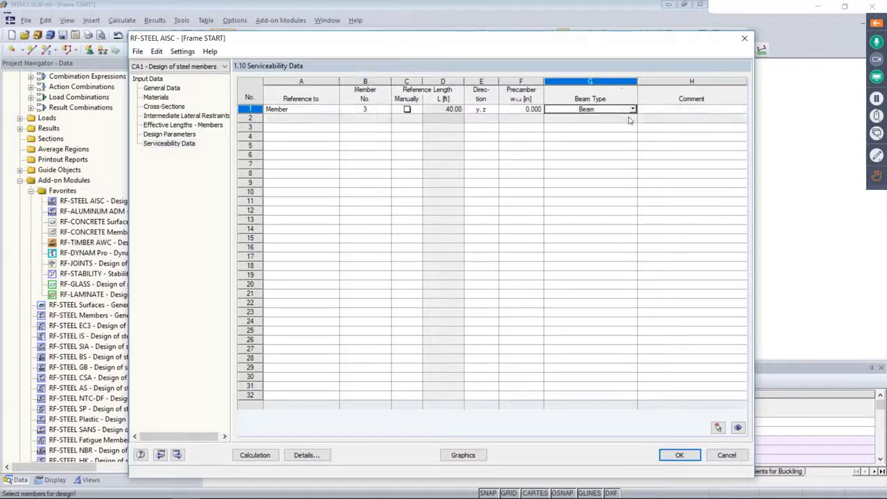
{"action": "left_click", "coordinate": [633, 111]}
{"action": "left_click", "coordinate": [582, 117]}
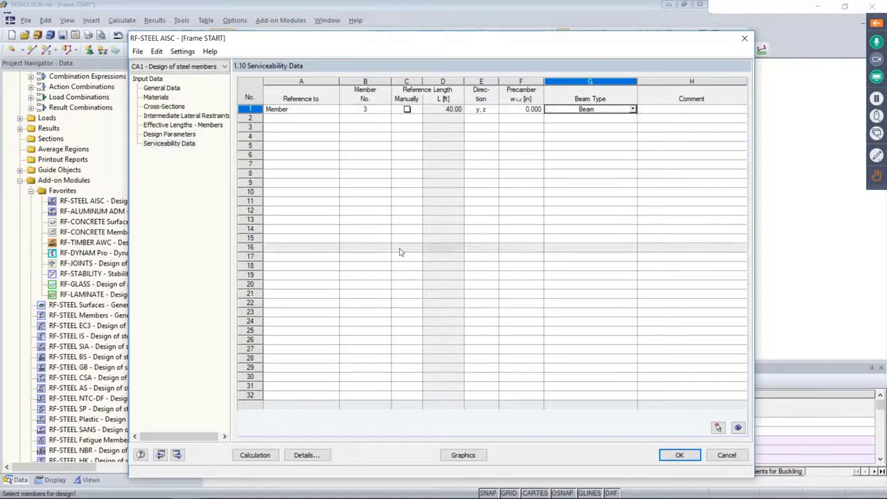
Step: Run the design calculation and display the design results by load case and by member
{"action": "left_click", "coordinate": [254, 455]}
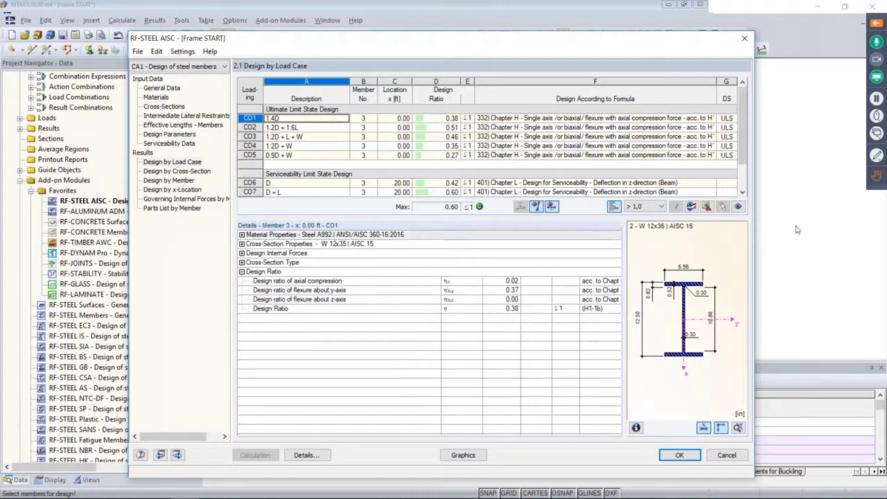
{"action": "left_click_drag", "start_coordinate": [679, 40], "coordinate": [542, 72]}
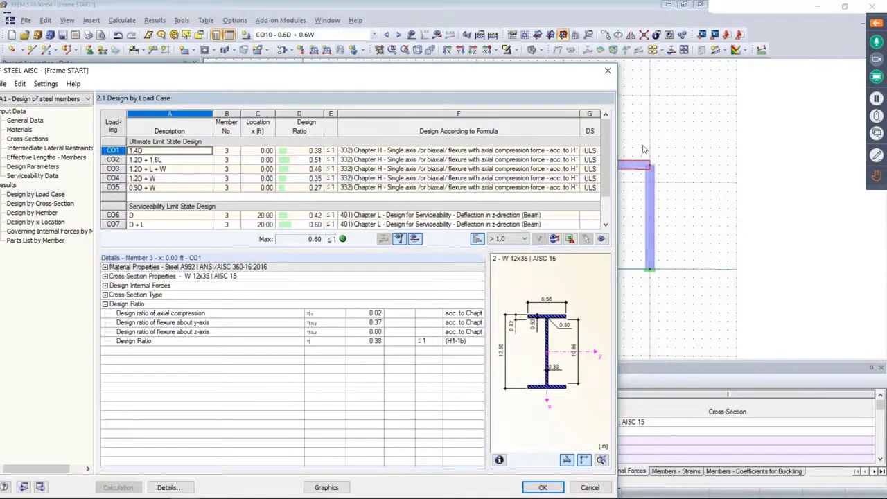
{"action": "left_click_drag", "start_coordinate": [368, 72], "coordinate": [506, 39]}
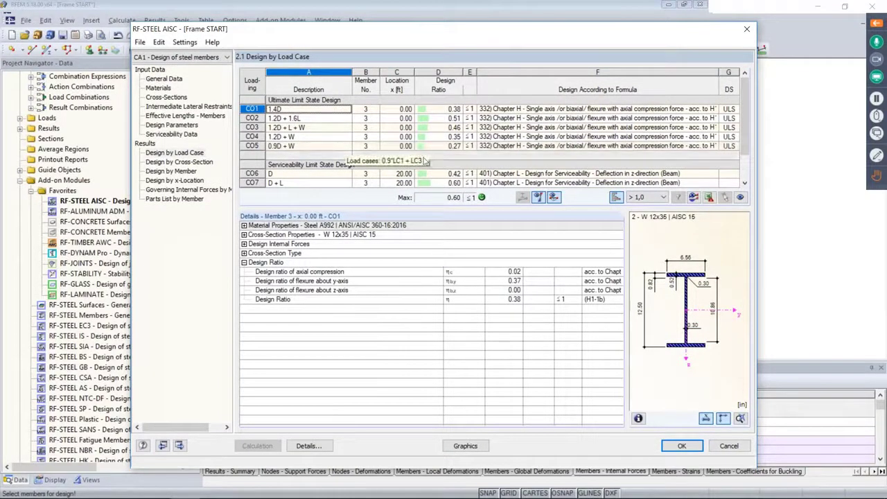
{"action": "left_click", "coordinate": [170, 171]}
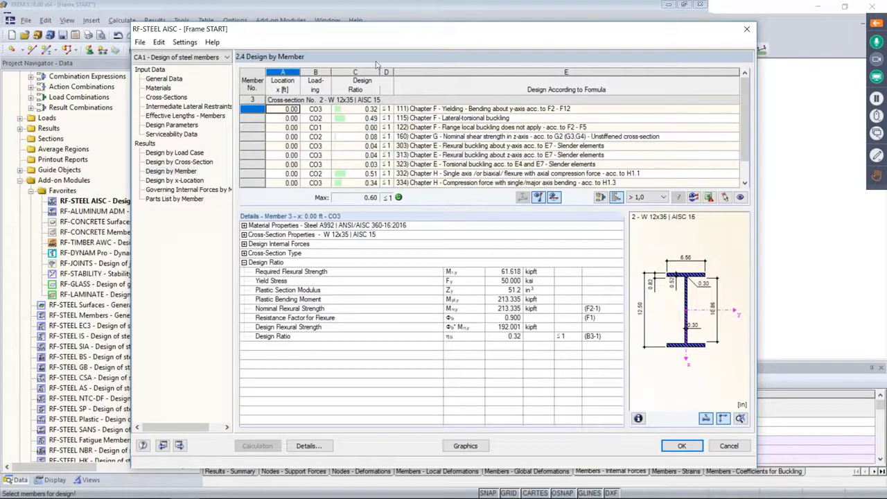
Step: Review member 3's buckling, combined axial-flexure and deflection checks, moving the results window aside to view the check locations on the frame model
{"action": "left_click_drag", "start_coordinate": [374, 32], "coordinate": [398, 216]}
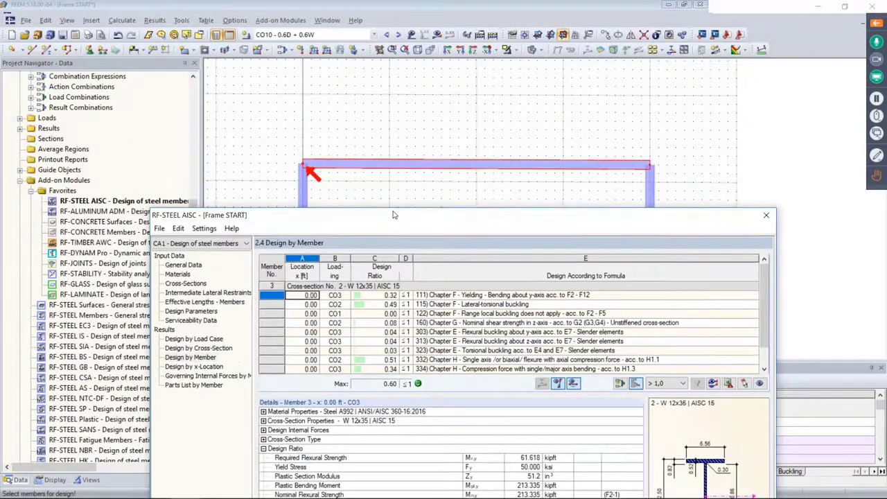
{"action": "left_click", "coordinate": [436, 316]}
{"action": "left_click", "coordinate": [438, 332]}
{"action": "scroll", "coordinate": [440, 338], "scroll_direction": "down", "scroll_amount": 1}
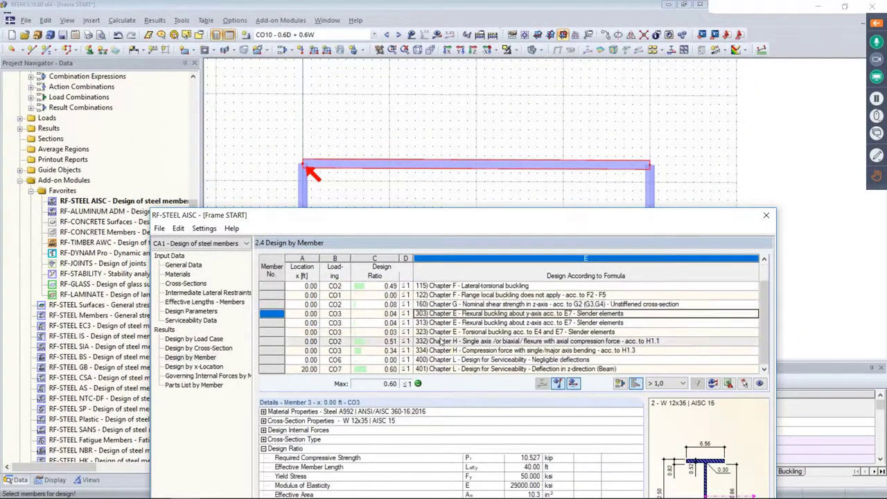
{"action": "left_click", "coordinate": [441, 341]}
{"action": "left_click", "coordinate": [440, 351]}
{"action": "left_click", "coordinate": [443, 368]}
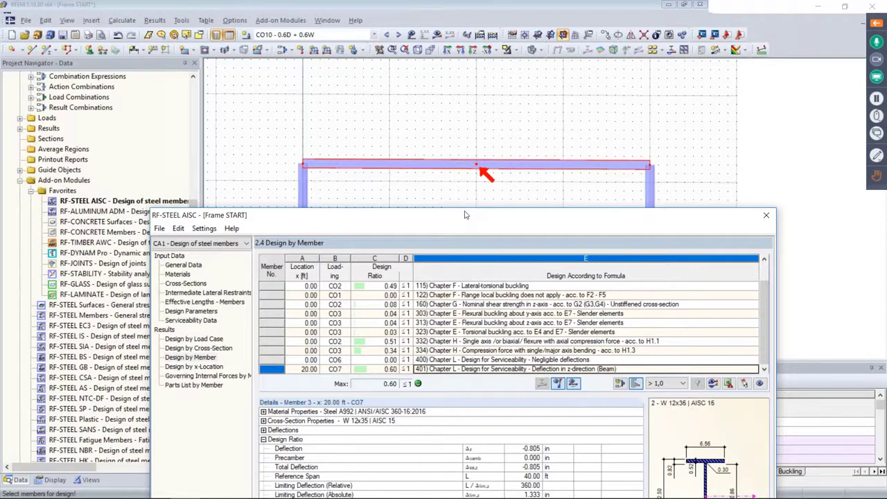
{"action": "left_click_drag", "start_coordinate": [457, 220], "coordinate": [453, 39]}
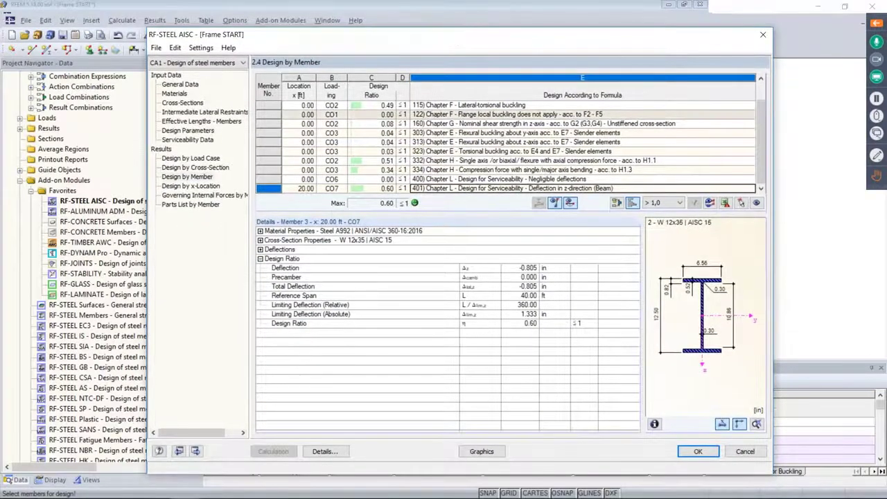
Step: Examine the design details of member 3's yielding, lateral-torsional buckling, flange local buckling, shear and y-axis flexural buckling checks
{"action": "left_click", "coordinate": [473, 106]}
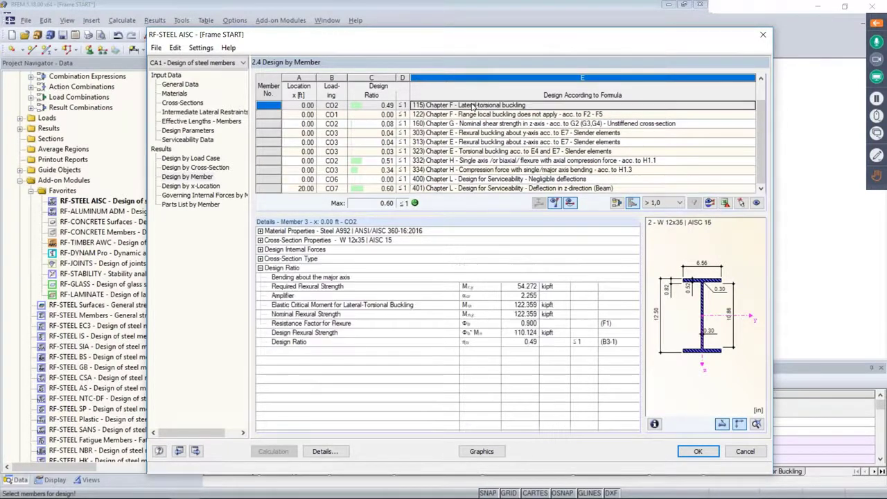
{"action": "scroll", "coordinate": [475, 118], "scroll_direction": "up", "scroll_amount": 1}
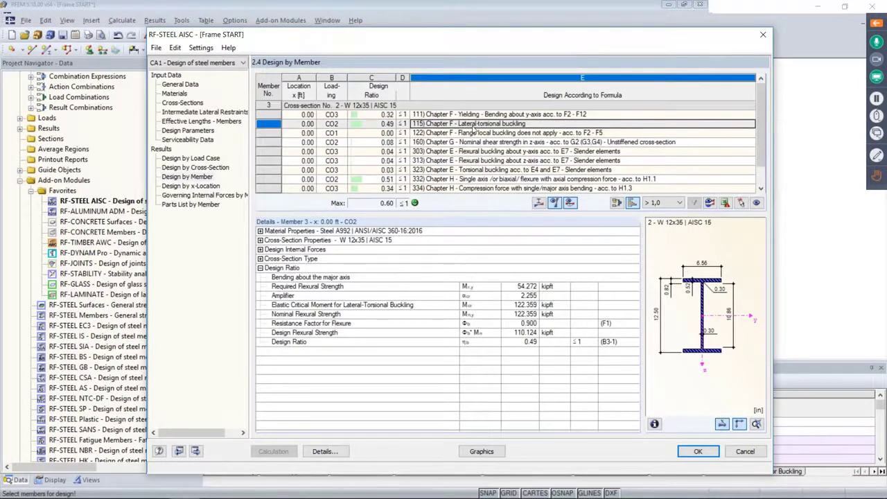
{"action": "left_click", "coordinate": [467, 115]}
{"action": "left_click", "coordinate": [465, 124]}
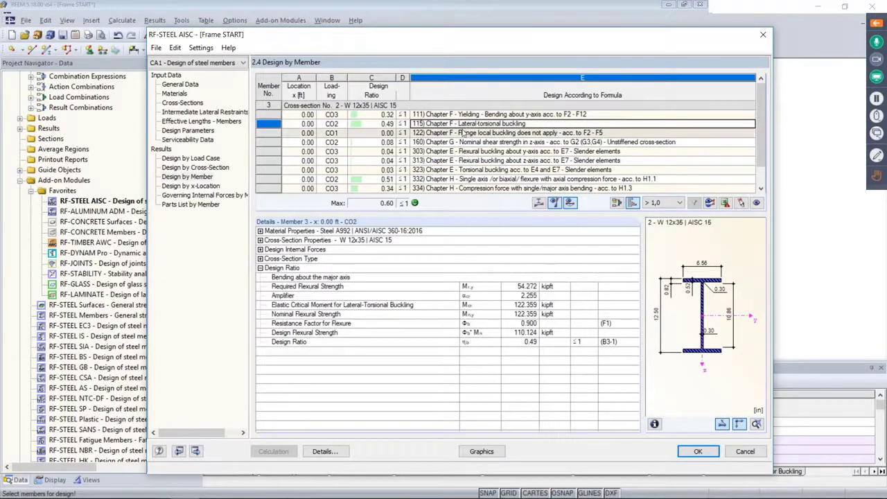
{"action": "left_click", "coordinate": [465, 132]}
{"action": "left_click", "coordinate": [467, 142]}
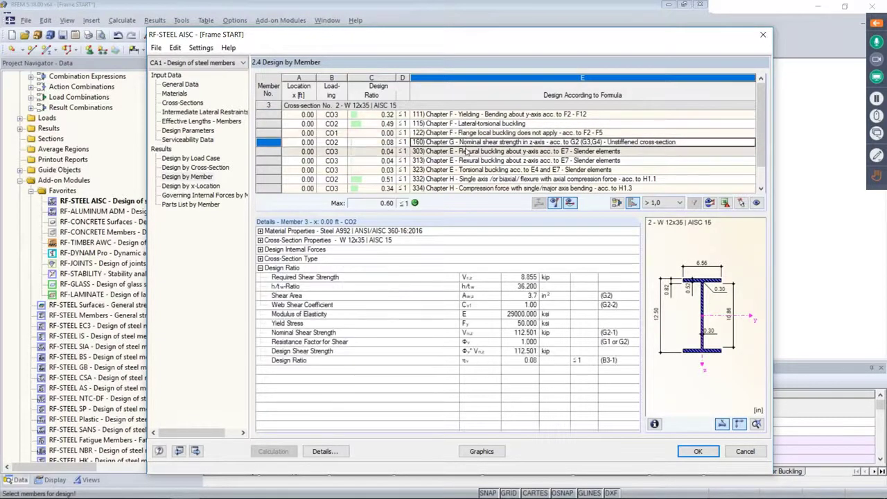
{"action": "left_click", "coordinate": [466, 151]}
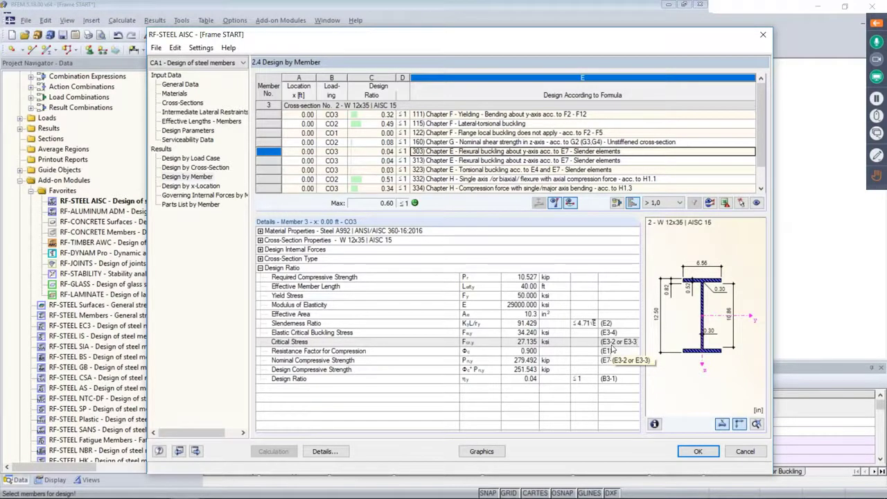
Step: Filter the member results to Max to inspect the governing check, and set the filter option back to > 1,0
{"action": "left_click", "coordinate": [662, 203]}
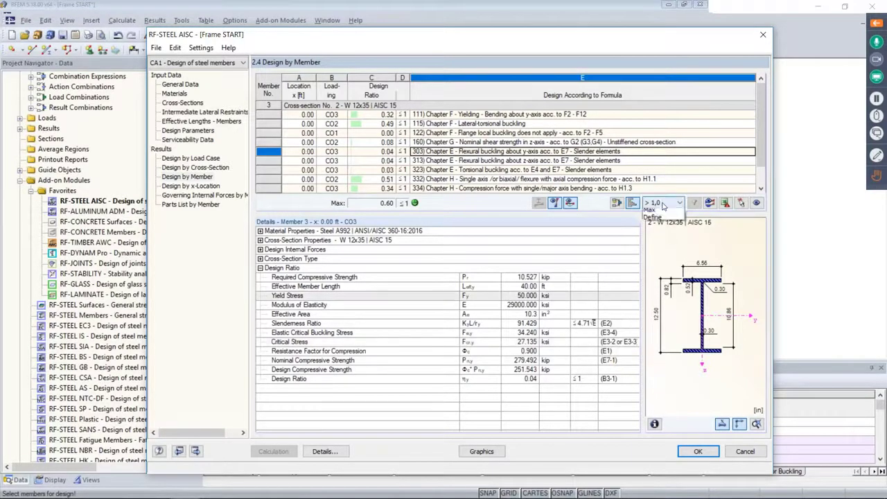
{"action": "left_click", "coordinate": [663, 221]}
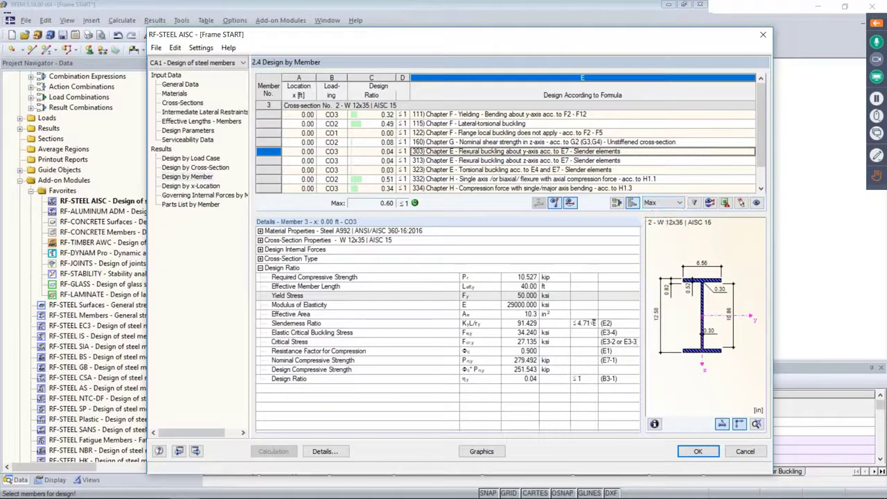
{"action": "left_click", "coordinate": [694, 203]}
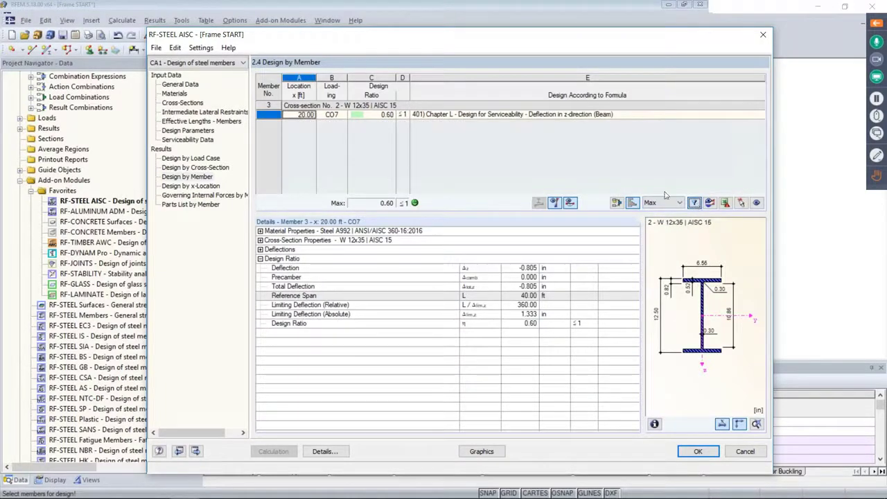
{"action": "left_click", "coordinate": [458, 116]}
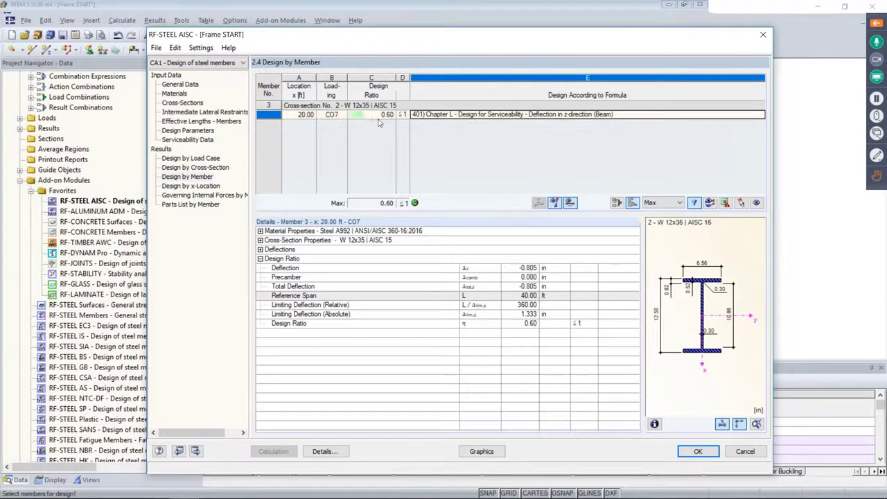
{"action": "left_click", "coordinate": [669, 204]}
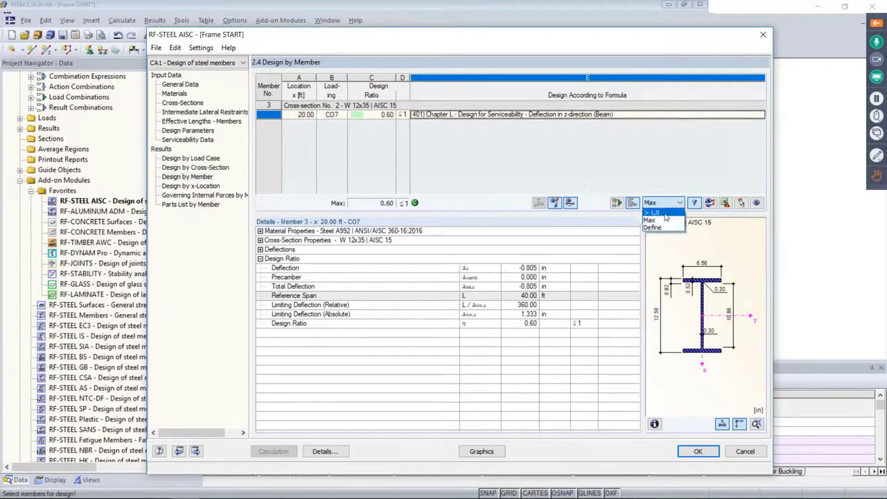
{"action": "left_click", "coordinate": [664, 214]}
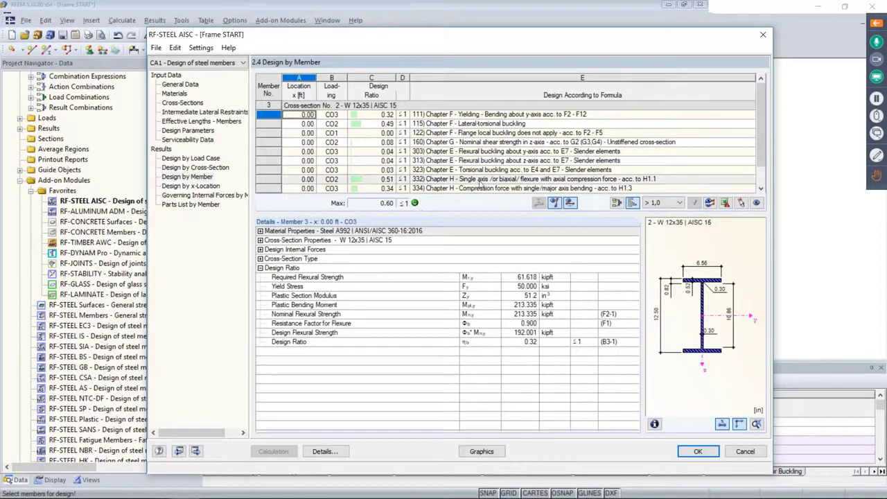
Step: View the mode shape for member 3's lateral-torsional buckling check from several angles at a display factor of 0.10, and close it
{"action": "left_click", "coordinate": [464, 124]}
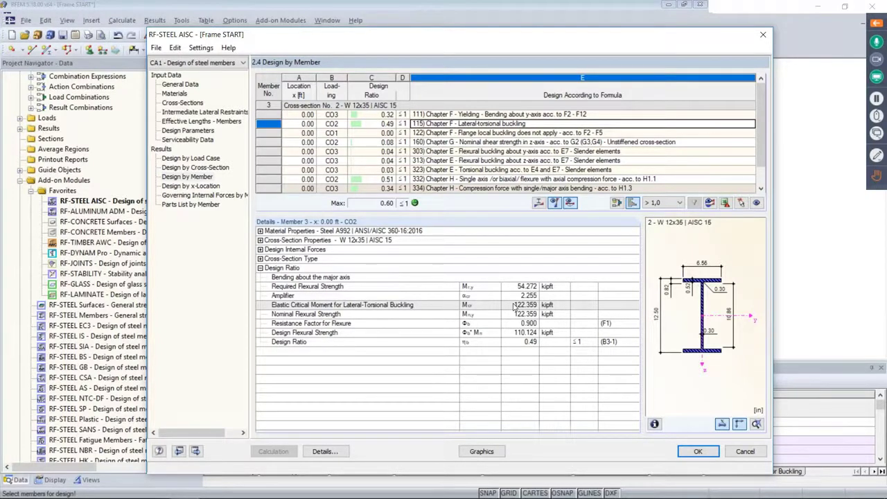
{"action": "left_click", "coordinate": [539, 203]}
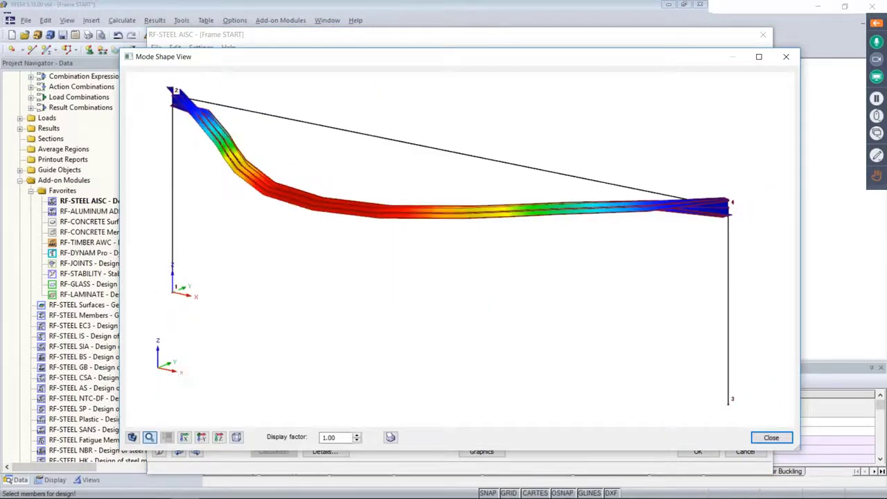
{"action": "left_click", "coordinate": [356, 440]}
{"action": "left_click", "coordinate": [356, 441]}
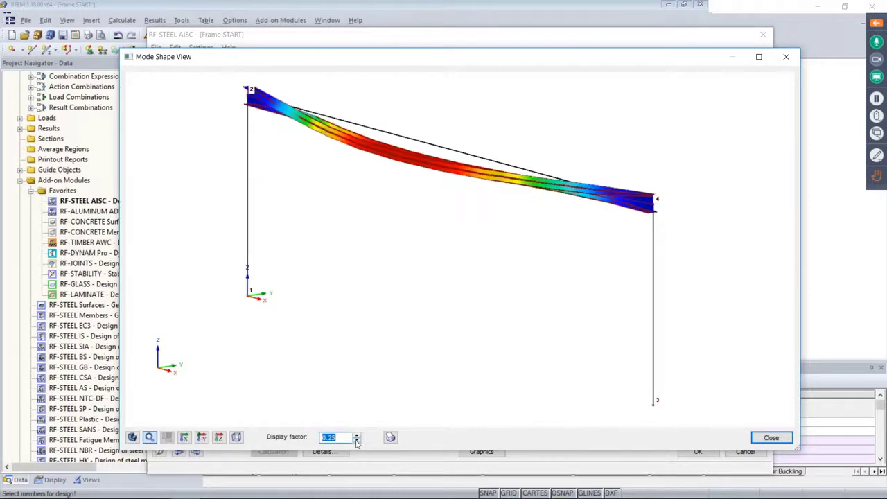
{"action": "middle_click_drag", "start_coordinate": [535, 249], "coordinate": [361, 212], "text": "ctrl"}
{"action": "left_click", "coordinate": [356, 441]}
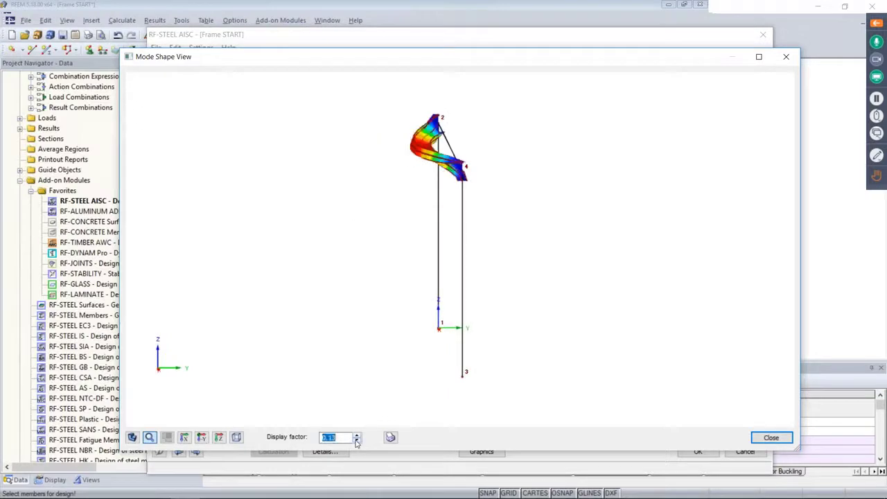
{"action": "left_click", "coordinate": [356, 441]}
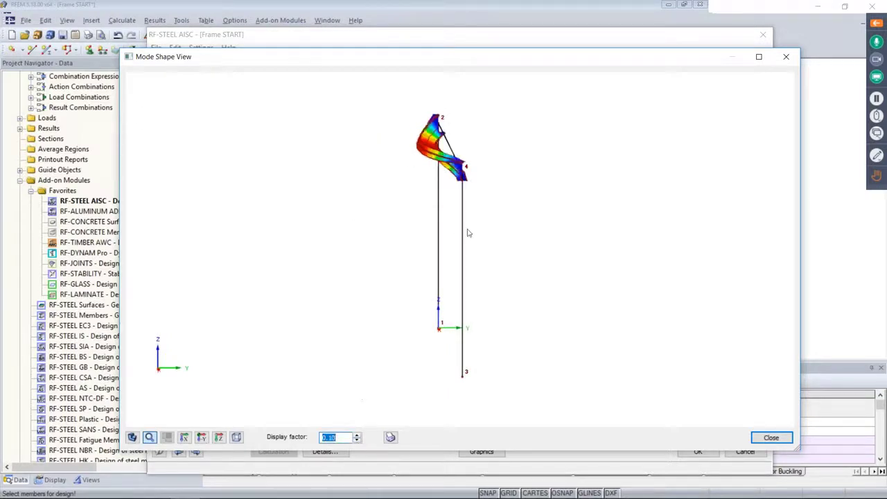
{"action": "middle_click_drag", "start_coordinate": [430, 233], "coordinate": [541, 236], "text": "ctrl"}
{"action": "scroll", "coordinate": [541, 232], "scroll_direction": "down", "scroll_amount": 1}
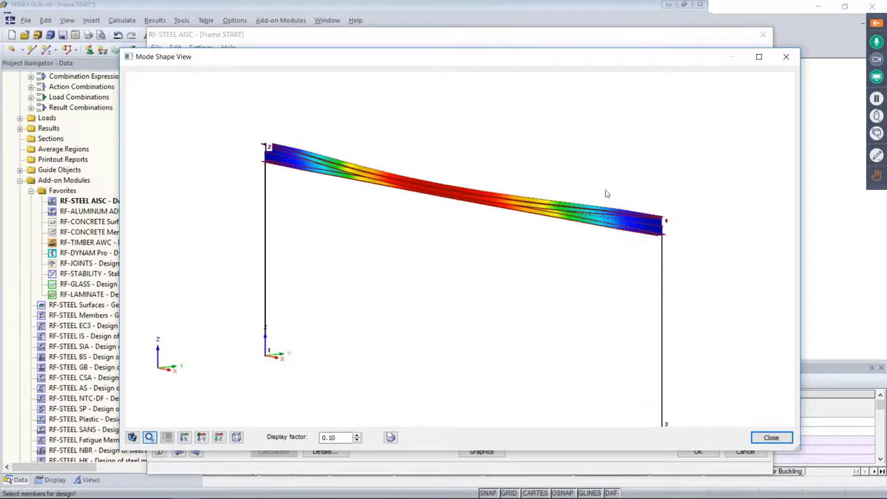
{"action": "left_click", "coordinate": [771, 437]}
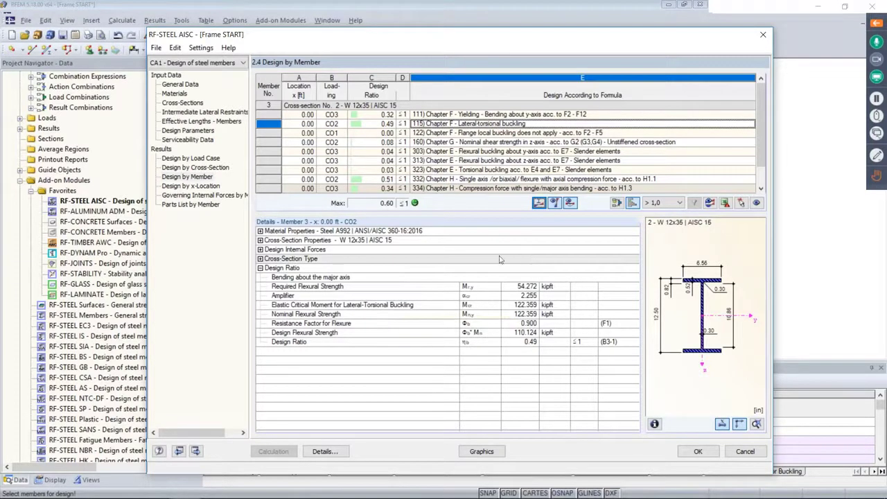
Step: Display the RF-STEEL AISC CA1 design ratios graphically on the frame model
{"action": "left_click", "coordinate": [481, 452]}
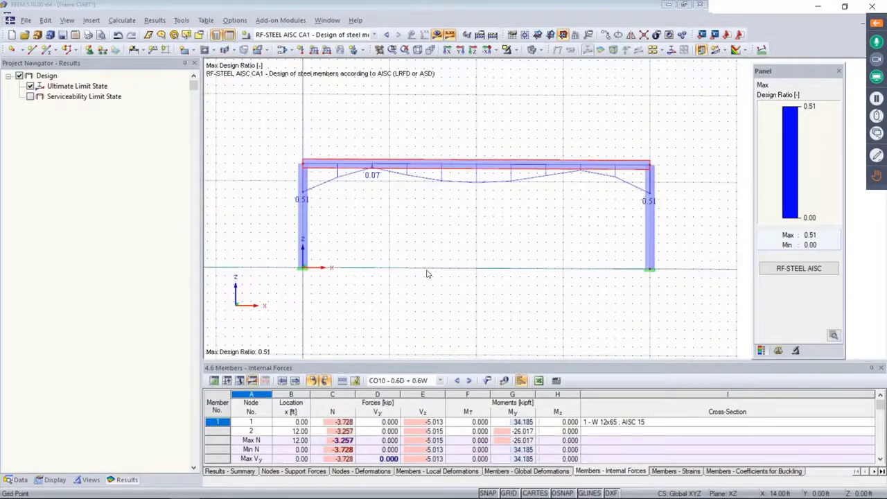
{"action": "left_click", "coordinate": [373, 35]}
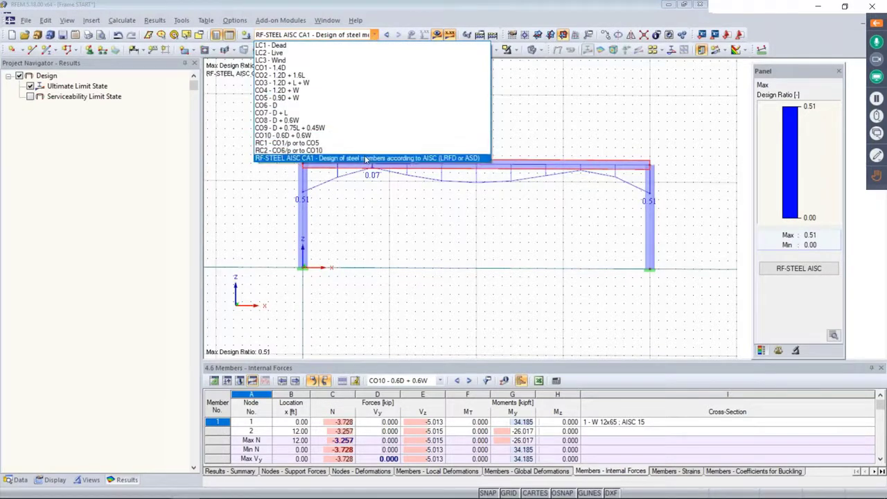
{"action": "left_click", "coordinate": [365, 158]}
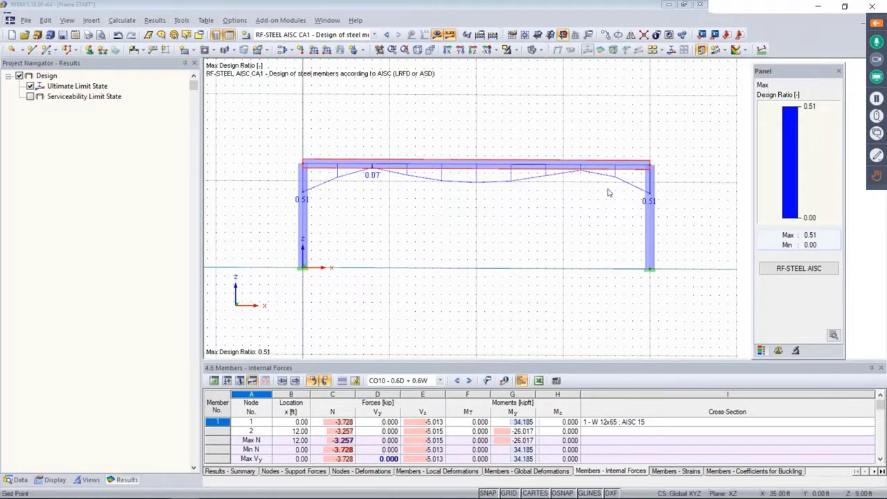
Step: Show the Serviceability Limit State ratios alone and together with the Ultimate Limit State ratios, and hide the result diagrams
{"action": "left_click", "coordinate": [31, 96]}
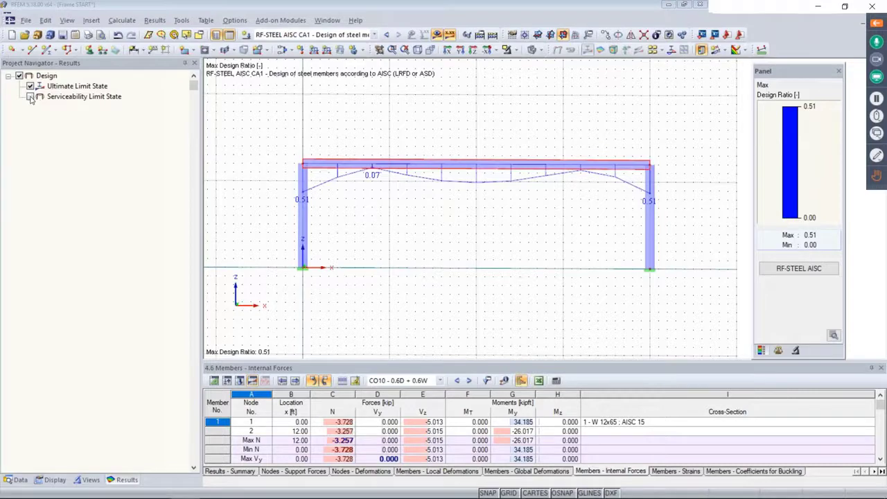
{"action": "left_click", "coordinate": [31, 86]}
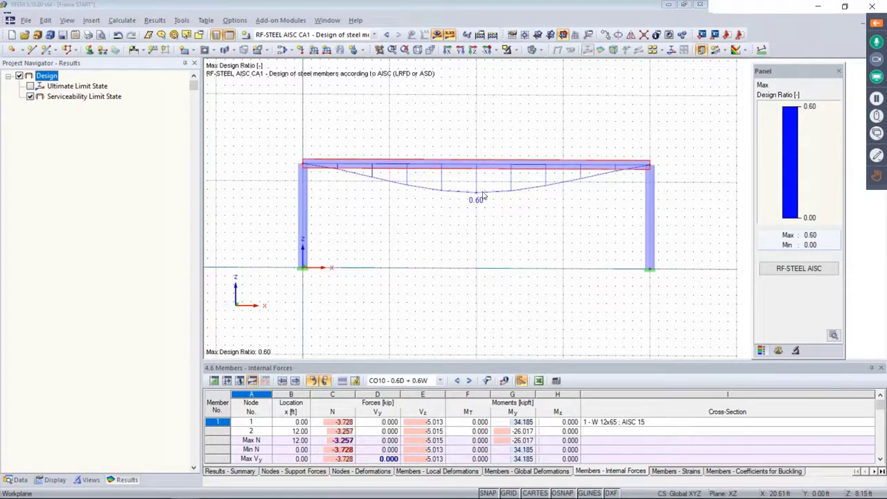
{"action": "scroll", "coordinate": [484, 175], "scroll_direction": "up", "scroll_amount": 2}
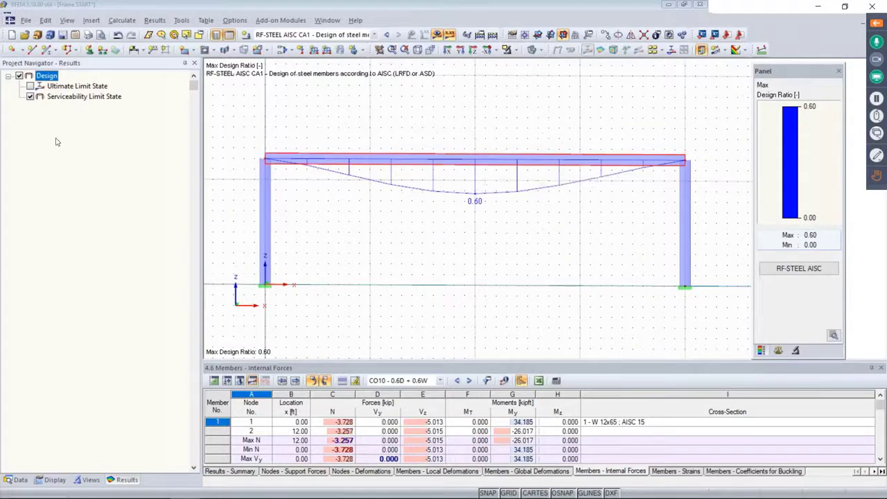
{"action": "left_click", "coordinate": [30, 86]}
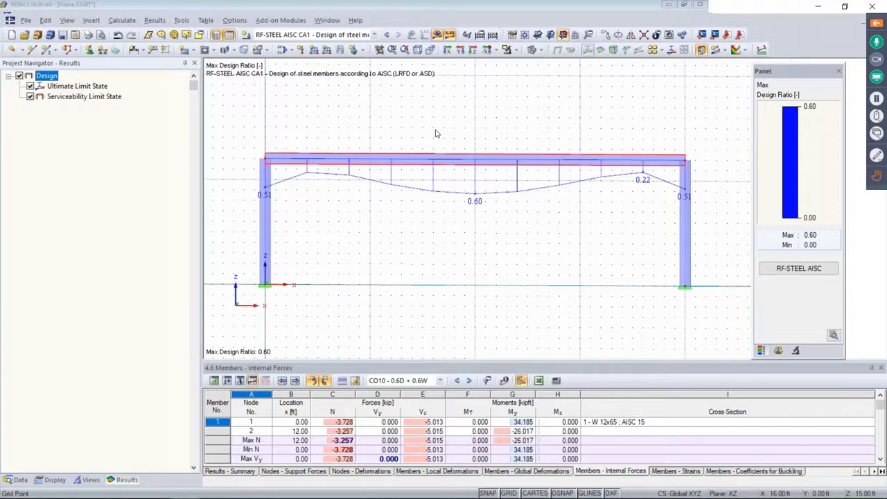
{"action": "left_click", "coordinate": [438, 35]}
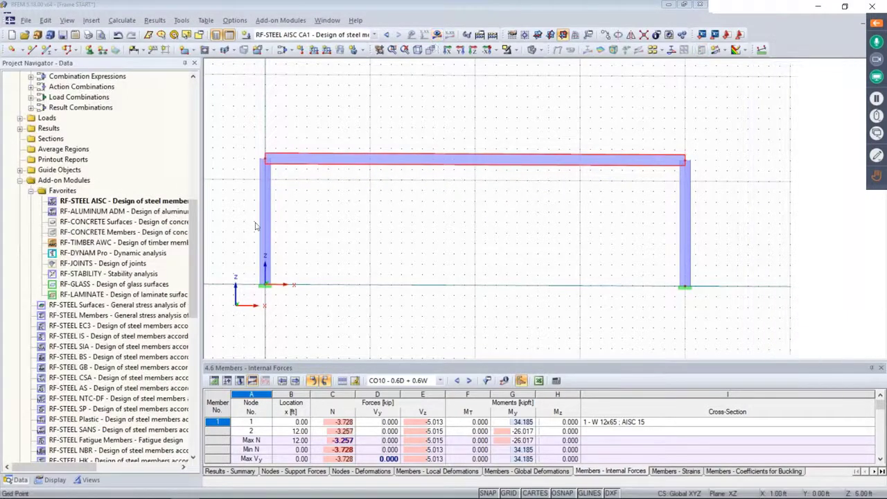
Step: Divide beam member 3 by 1 new intermediate node, splitting the line
{"action": "scroll", "coordinate": [194, 228], "scroll_direction": "up", "scroll_amount": 12}
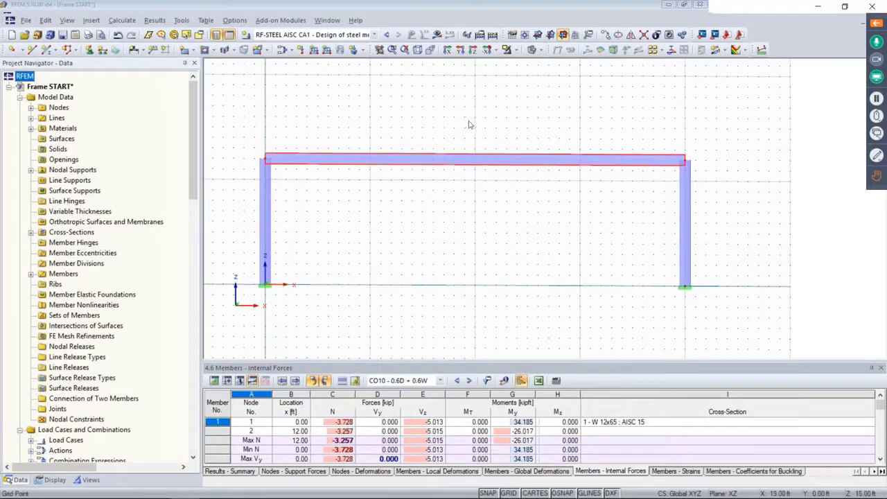
{"action": "right_click", "coordinate": [456, 164]}
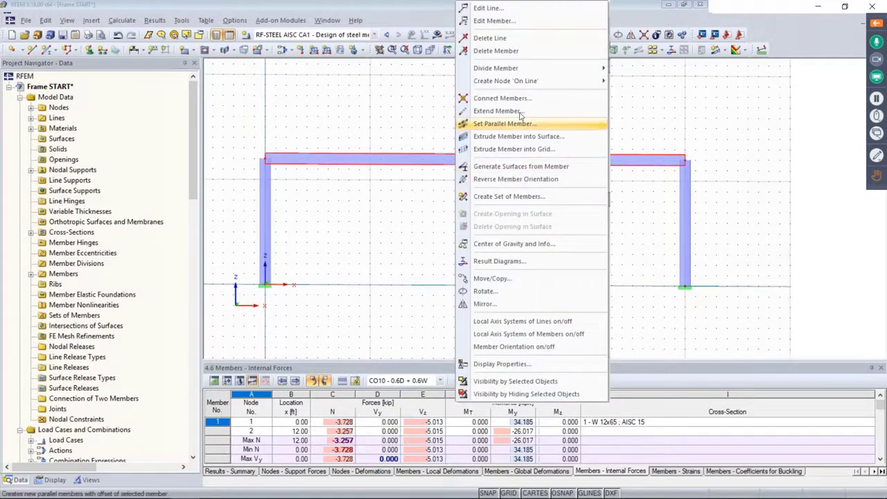
{"action": "mouse_move", "coordinate": [537, 68]}
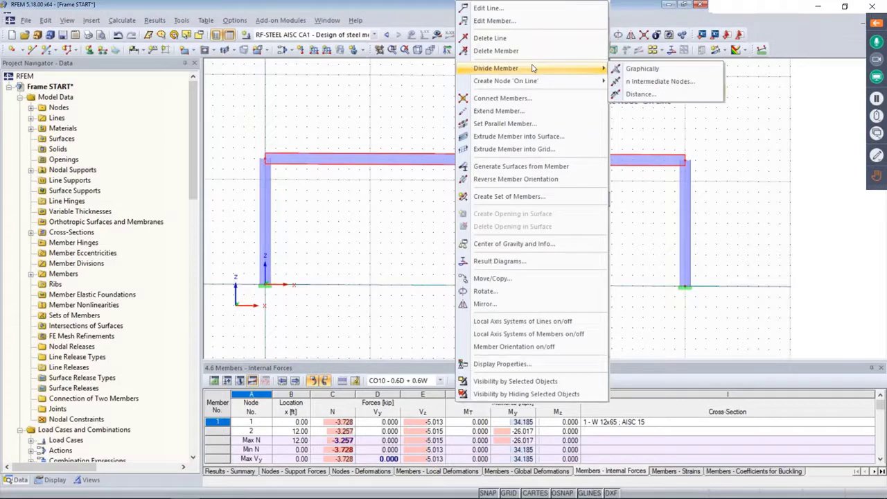
{"action": "left_click", "coordinate": [651, 82]}
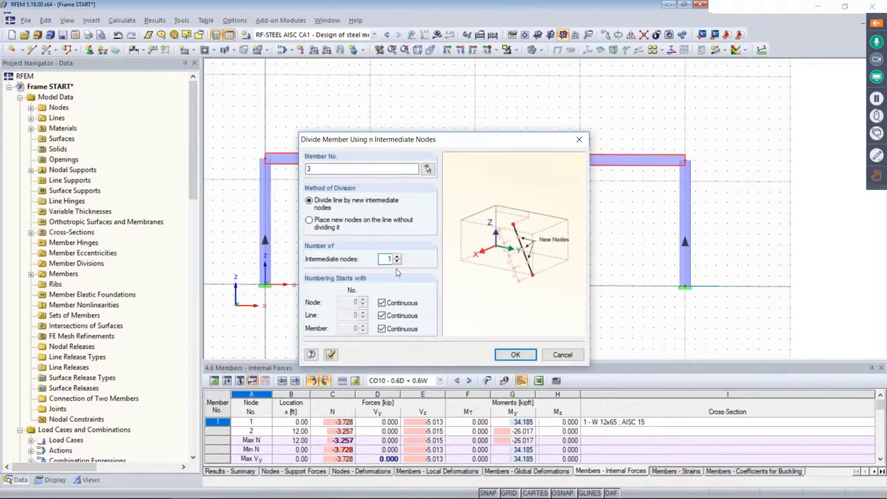
{"action": "left_click", "coordinate": [515, 354]}
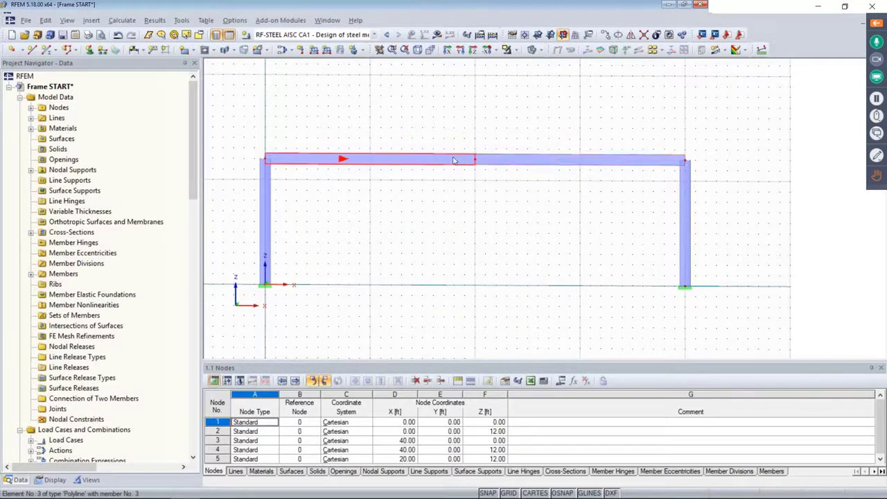
Step: Move the beam's midspan node up to Z 15.00 ft, forming a gable apex at X 20.00 ft
{"action": "left_click", "coordinate": [504, 162]}
{"action": "scroll", "coordinate": [467, 180], "scroll_direction": "up", "scroll_amount": 2}
{"action": "middle_click_drag", "start_coordinate": [474, 185], "coordinate": [499, 203]}
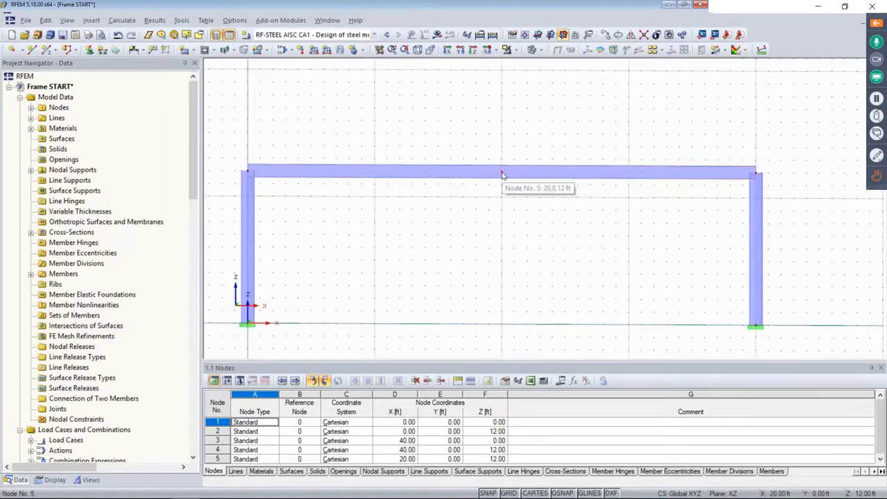
{"action": "left_click_drag", "start_coordinate": [503, 175], "coordinate": [501, 135]}
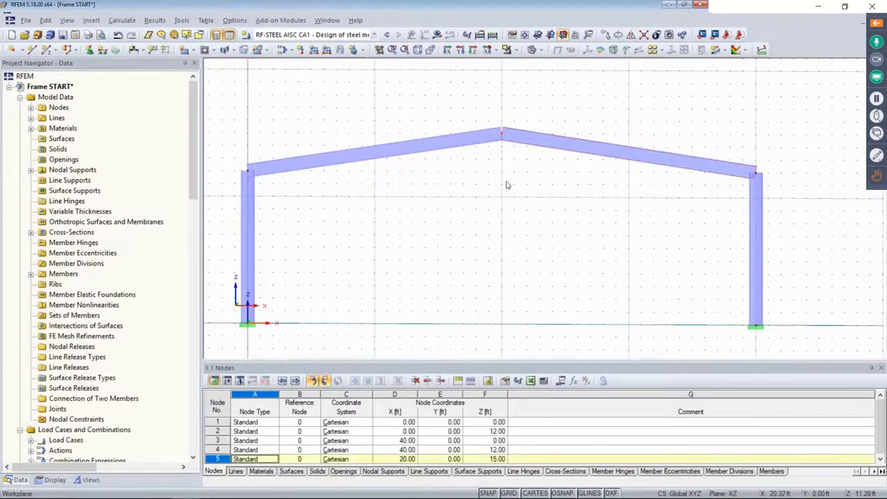
{"action": "middle_click_drag", "start_coordinate": [506, 185], "coordinate": [596, 207], "text": "ctrl"}
{"action": "scroll", "coordinate": [590, 208], "scroll_direction": "down", "scroll_amount": 1}
{"action": "scroll", "coordinate": [519, 203], "scroll_direction": "up", "scroll_amount": 1}
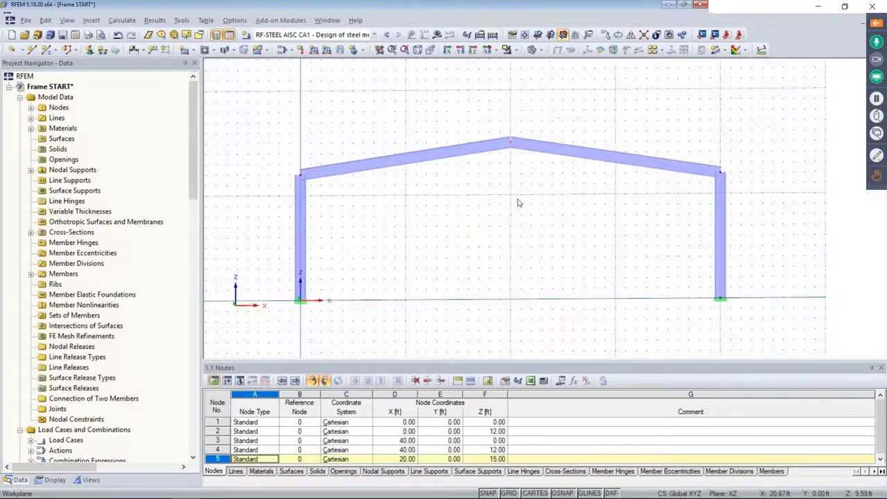
{"action": "scroll", "coordinate": [519, 203], "scroll_direction": "up", "scroll_amount": 1}
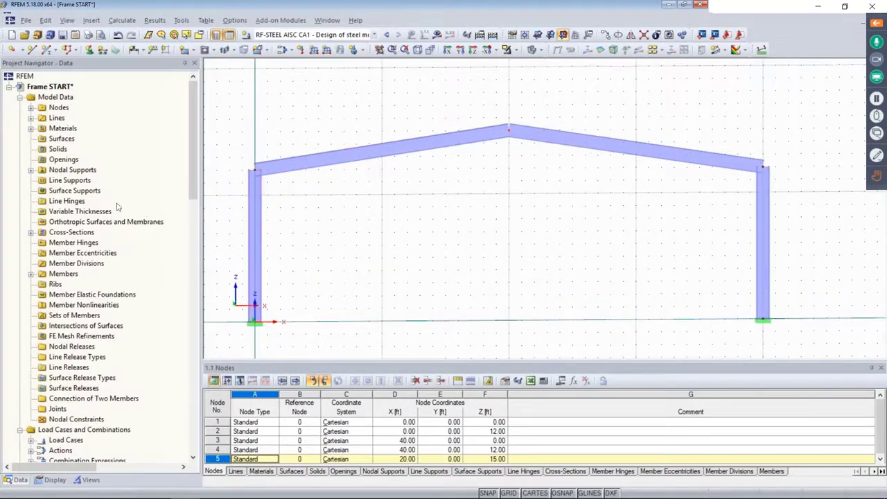
Step: Open cross-section 2, W 12x35, for editing and bring up the library of rolled I-sections
{"action": "left_click", "coordinate": [30, 232]}
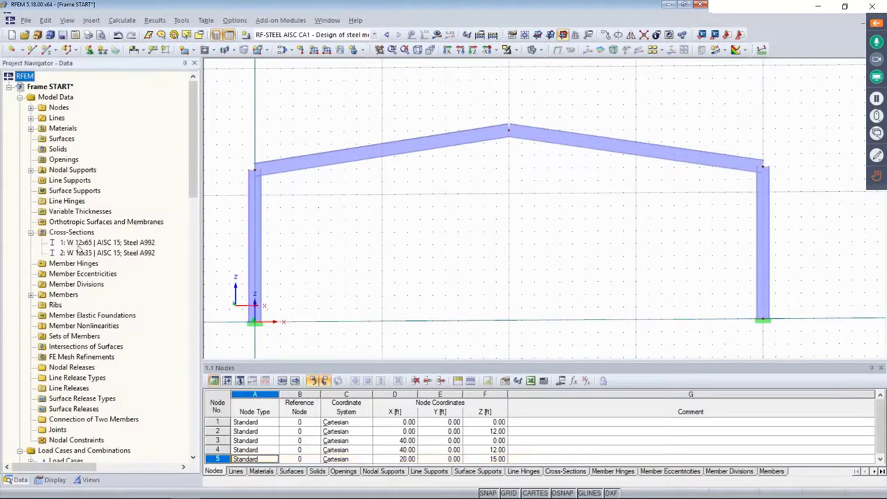
{"action": "left_click", "coordinate": [80, 254]}
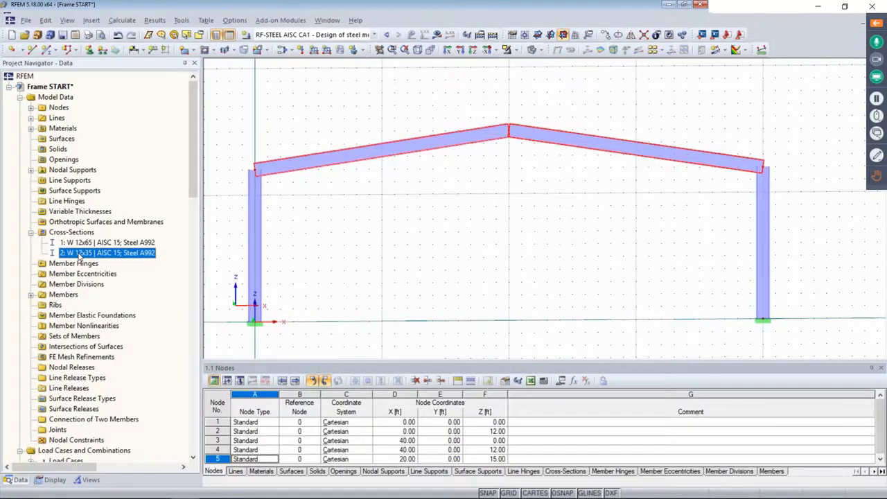
{"action": "double_click", "coordinate": [79, 254]}
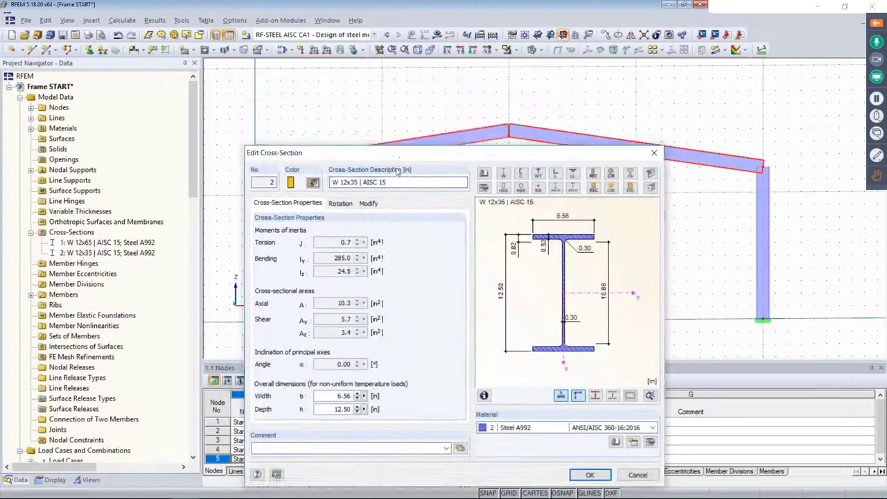
{"action": "left_click_drag", "start_coordinate": [488, 153], "coordinate": [502, 75]}
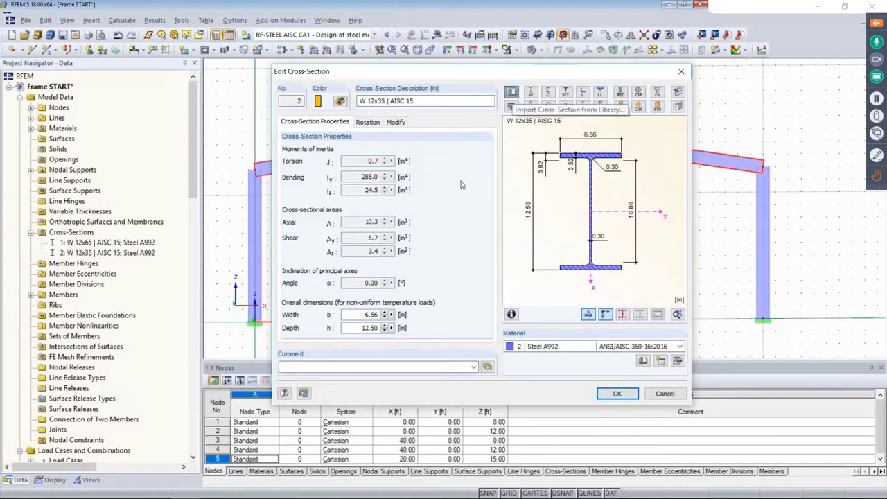
{"action": "left_click", "coordinate": [512, 94]}
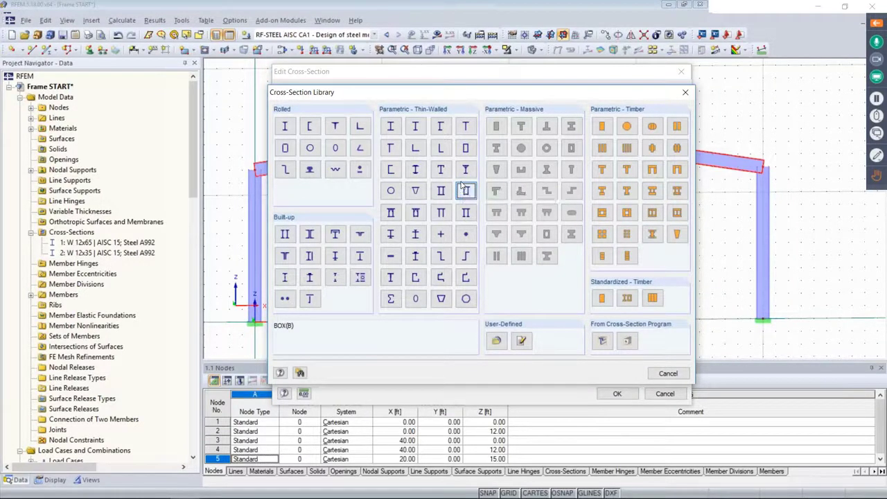
{"action": "left_click", "coordinate": [335, 169]}
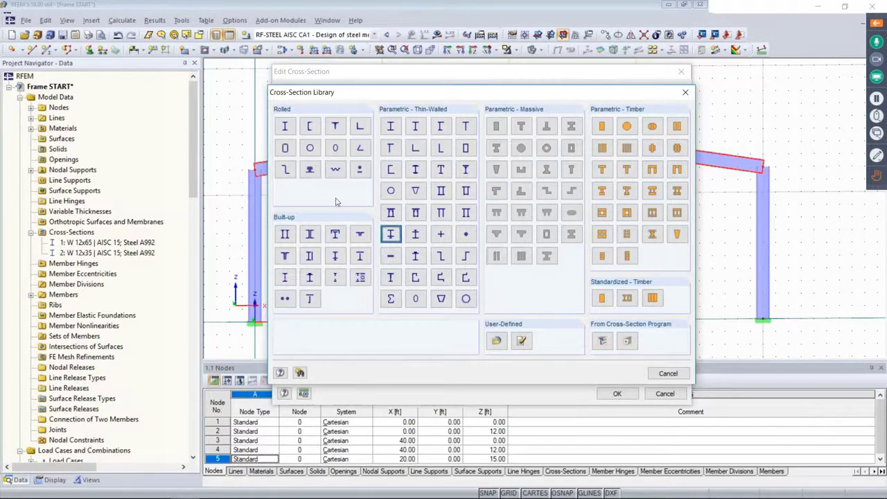
{"action": "left_click", "coordinate": [285, 128]}
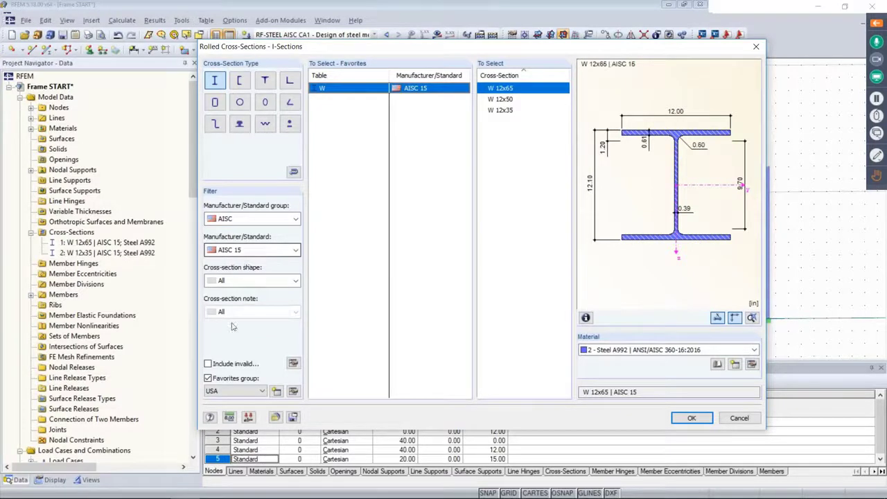
Step: Browse the full AISC 15 W-section list without the favorites filter, and restore the USA favorites group
{"action": "left_click", "coordinate": [207, 377]}
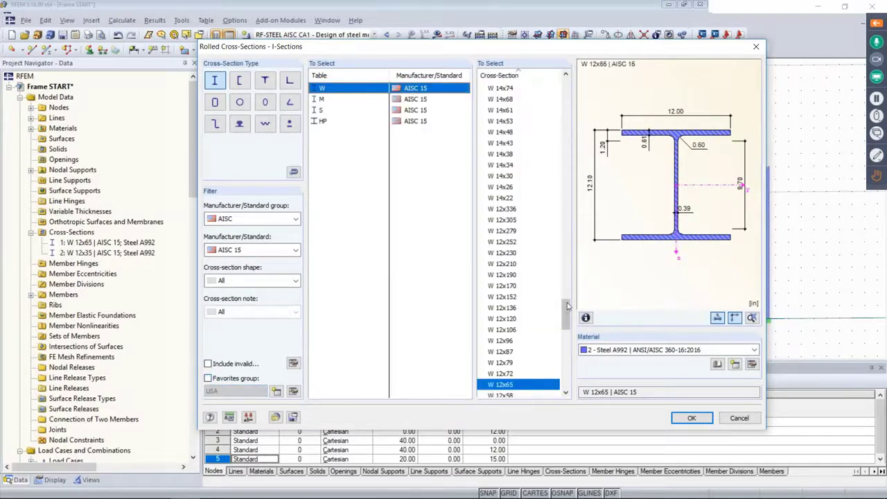
{"action": "mouse_move", "coordinate": [567, 305]}
{"action": "left_mouse_down"}
{"action": "mouse_move", "coordinate": [565, 76]}
{"action": "mouse_move", "coordinate": [544, 295]}
{"action": "mouse_move", "coordinate": [552, 318]}
{"action": "mouse_move", "coordinate": [569, 224]}
{"action": "mouse_move", "coordinate": [566, 305]}
{"action": "left_mouse_up"}
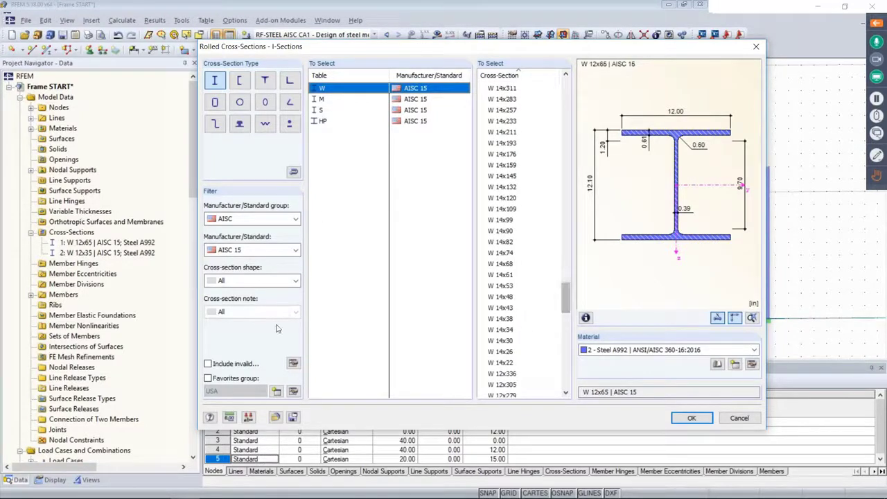
{"action": "left_click", "coordinate": [209, 379]}
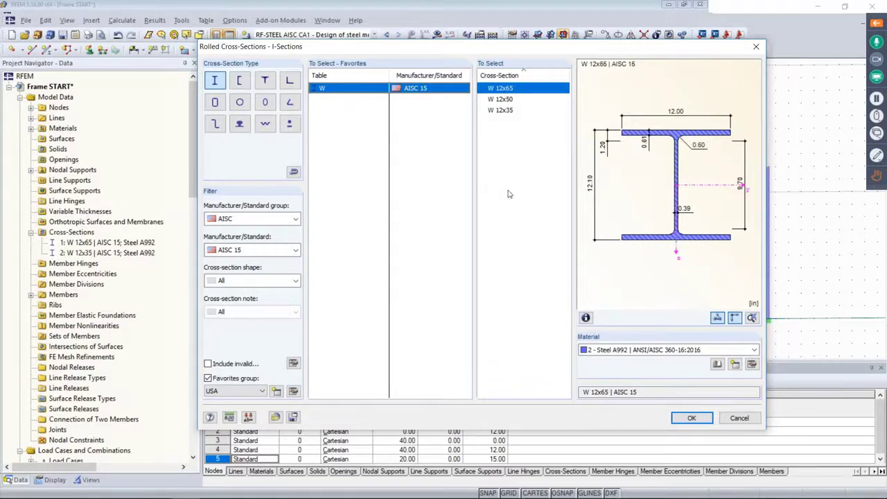
Step: Replace the rafters' cross-section with W 12x50 from AISC 15, keeping Steel A992, and apply the change
{"action": "left_click", "coordinate": [504, 101]}
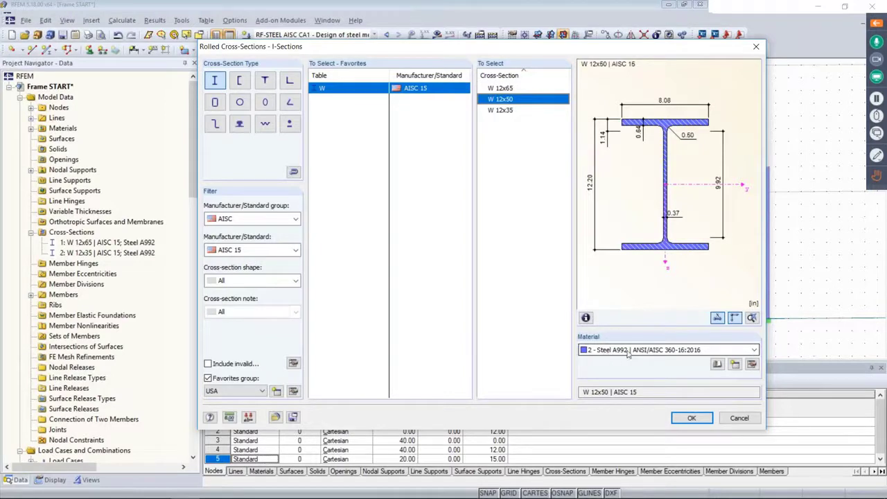
{"action": "left_click", "coordinate": [690, 418]}
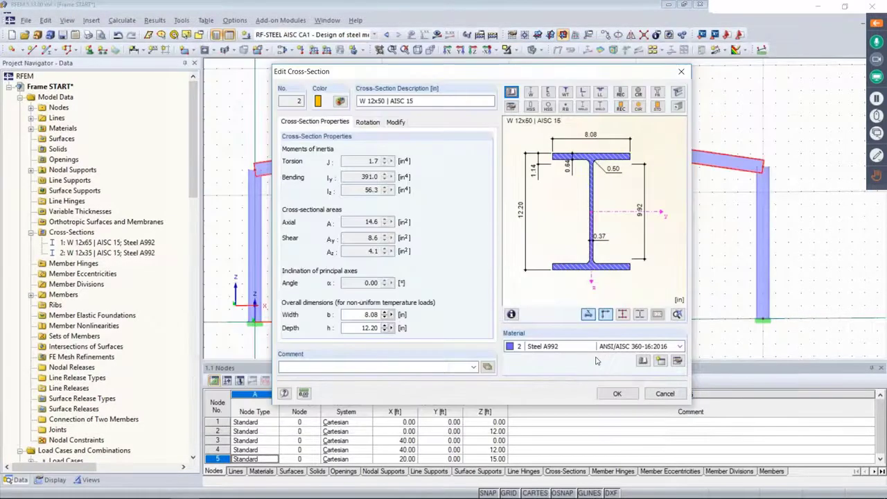
{"action": "left_click", "coordinate": [617, 392]}
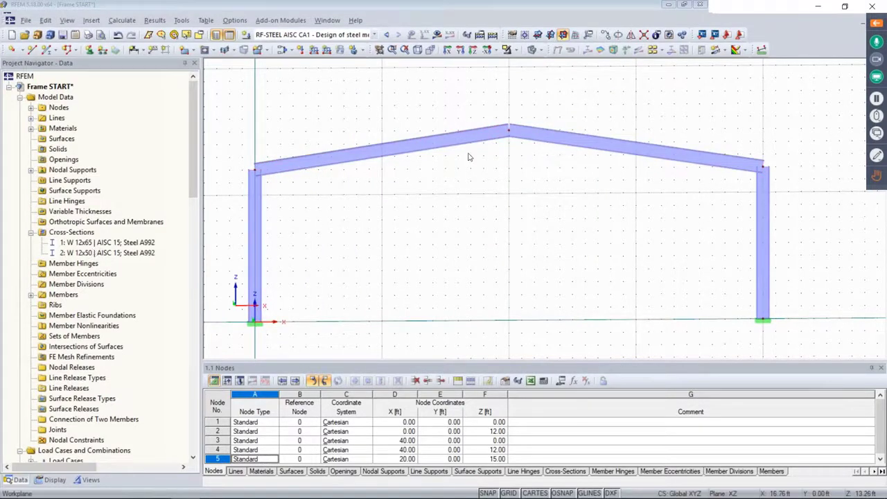
Step: Review the loads on the gable frame from LC1 Dead through load combination CO3, and hide the load display
{"action": "left_click", "coordinate": [291, 35]}
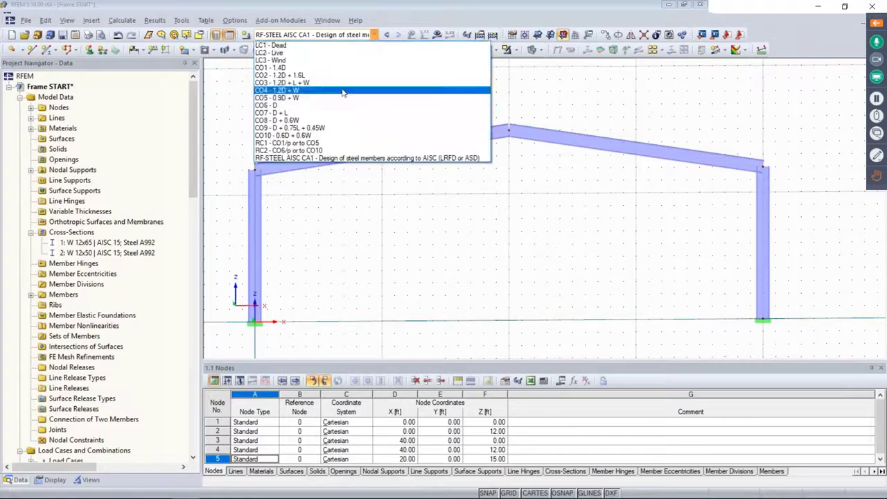
{"action": "left_click", "coordinate": [277, 45]}
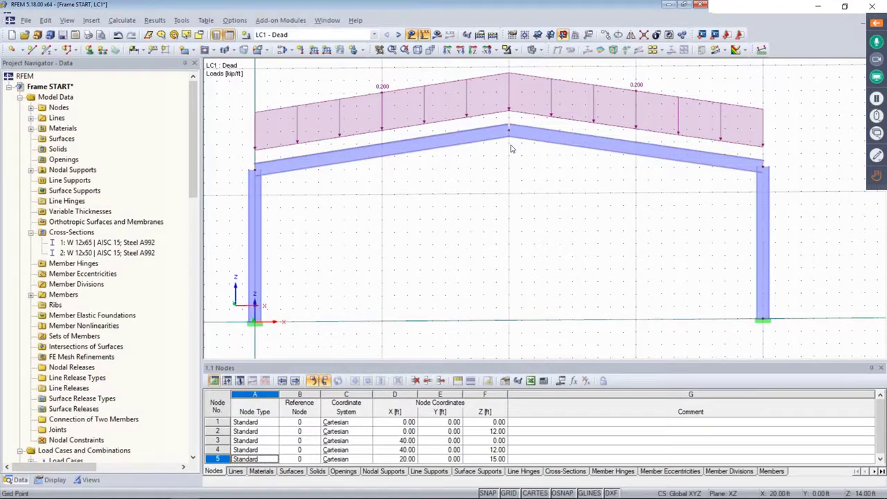
{"action": "left_click", "coordinate": [398, 35]}
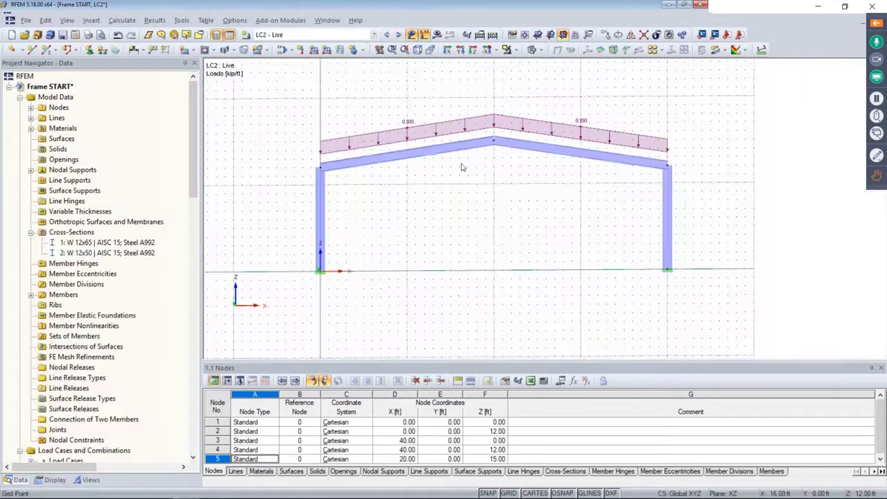
{"action": "left_click", "coordinate": [400, 35]}
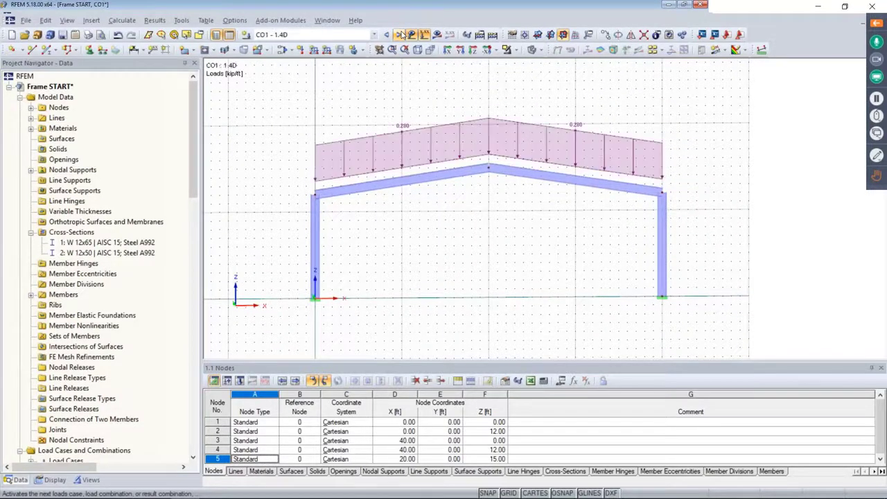
{"action": "left_click", "coordinate": [400, 35]}
{"action": "left_click", "coordinate": [400, 35]}
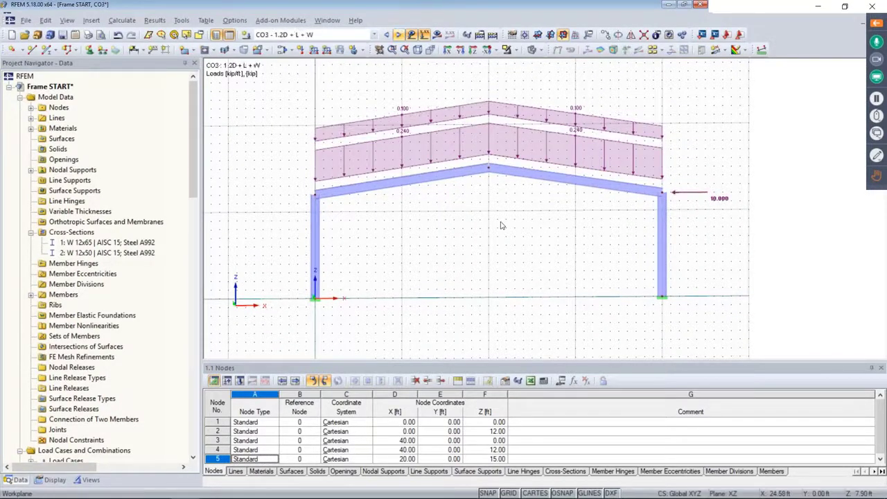
{"action": "left_click", "coordinate": [31, 233]}
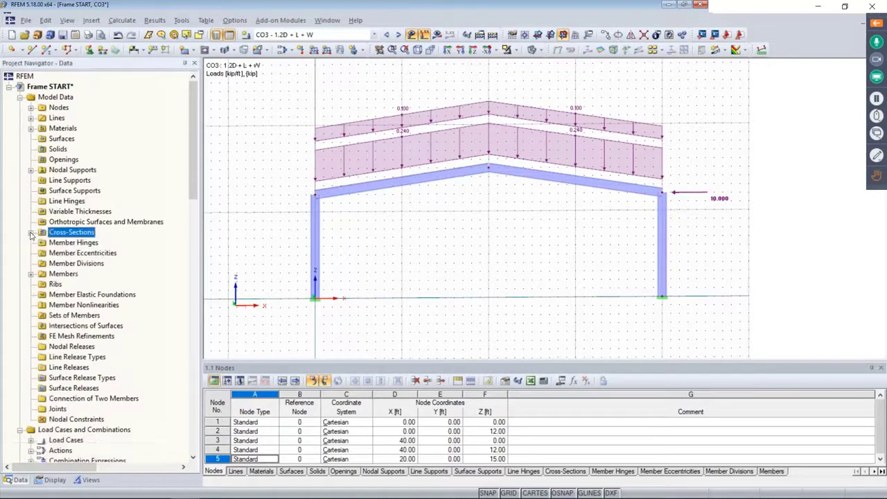
{"action": "left_click", "coordinate": [424, 34]}
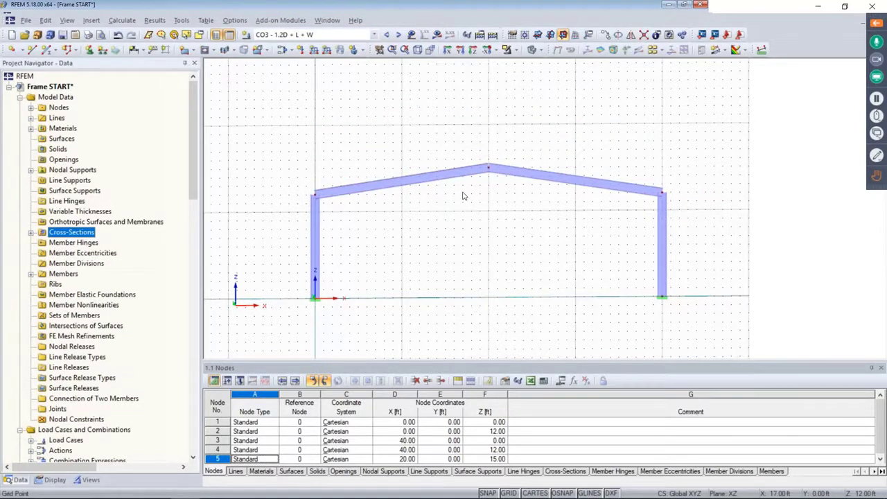
Step: Create a set of members of type continuous members from the two rafters, members 3 and 4
{"action": "scroll", "coordinate": [464, 196], "scroll_direction": "up", "scroll_amount": 3}
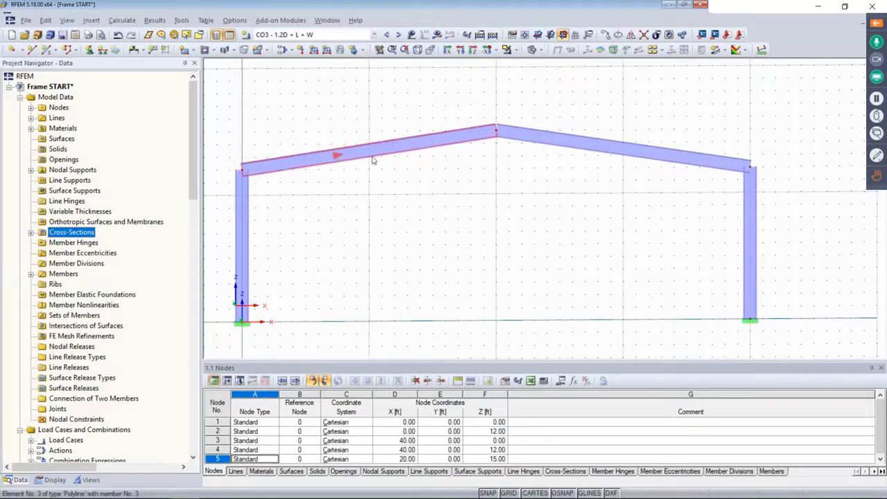
{"action": "left_click", "coordinate": [458, 144]}
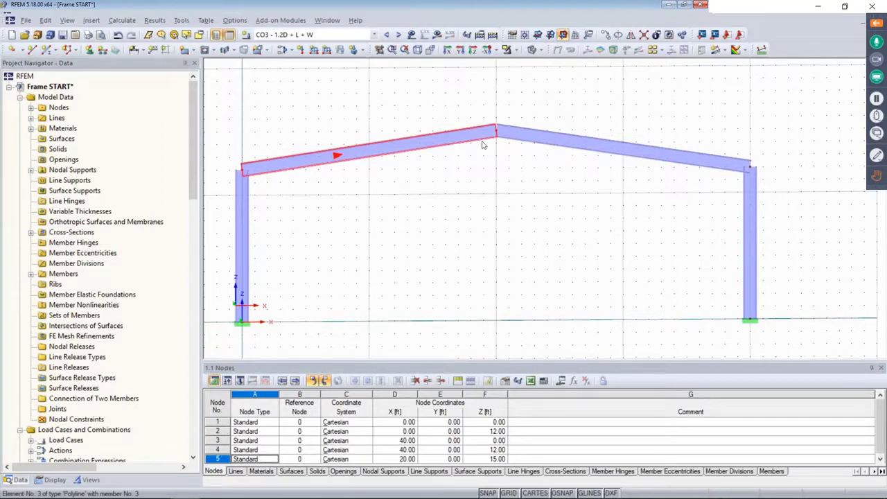
{"action": "left_click", "coordinate": [521, 140], "text": "ctrl"}
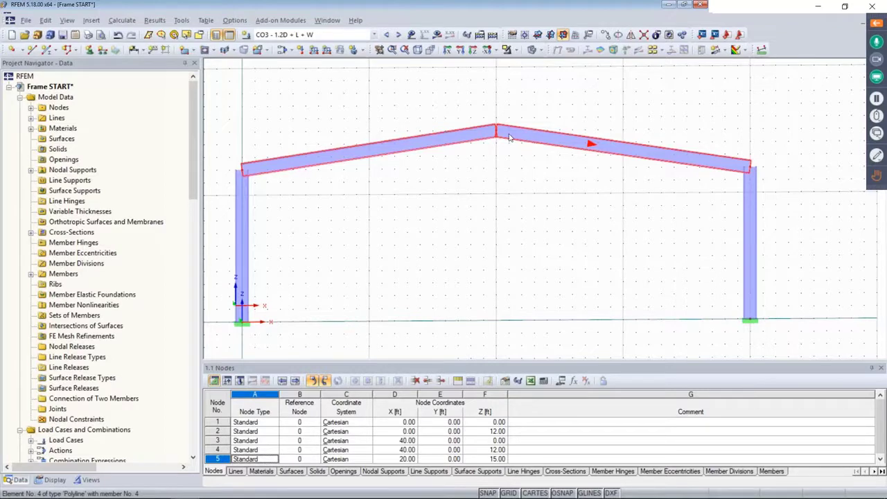
{"action": "right_click", "coordinate": [437, 141]}
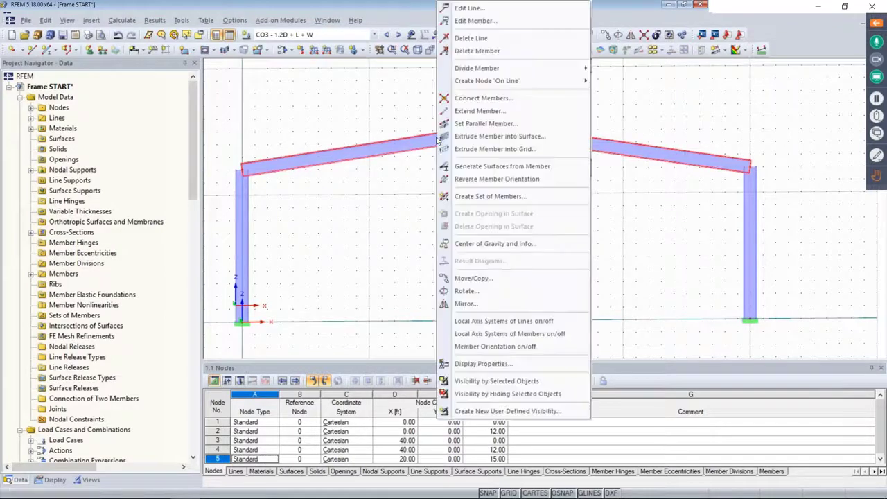
{"action": "left_click", "coordinate": [469, 197]}
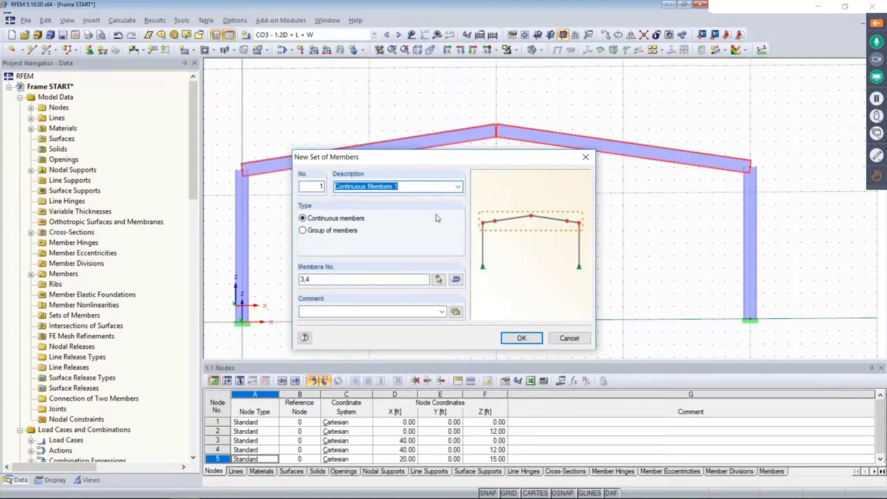
{"action": "left_click", "coordinate": [520, 339]}
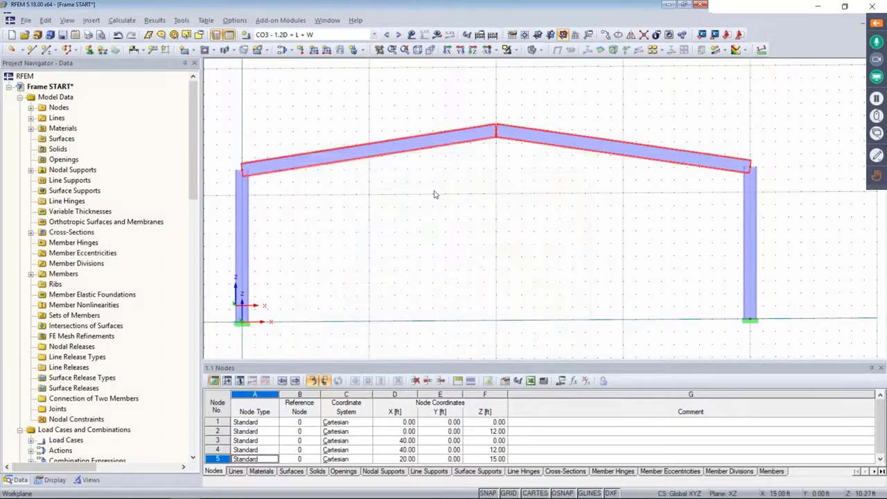
Step: Open the RF-STEEL AISC add-on module with the input data of design case CA1
{"action": "scroll", "coordinate": [426, 154], "scroll_direction": "up", "scroll_amount": 5}
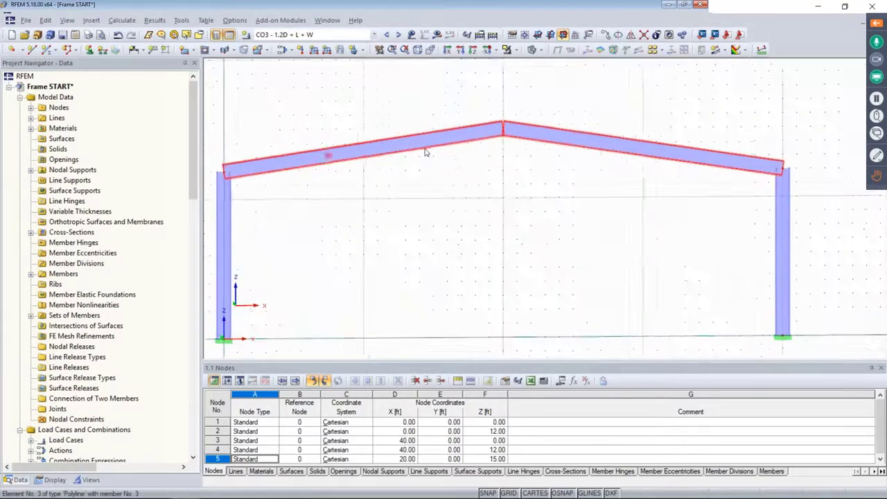
{"action": "scroll", "coordinate": [426, 151], "scroll_direction": "up", "scroll_amount": 1}
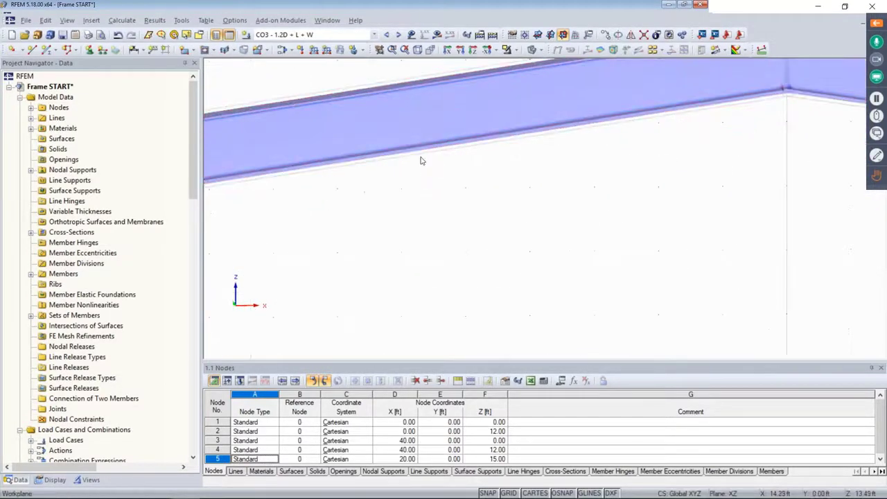
{"action": "scroll", "coordinate": [484, 139], "scroll_direction": "down", "scroll_amount": 6}
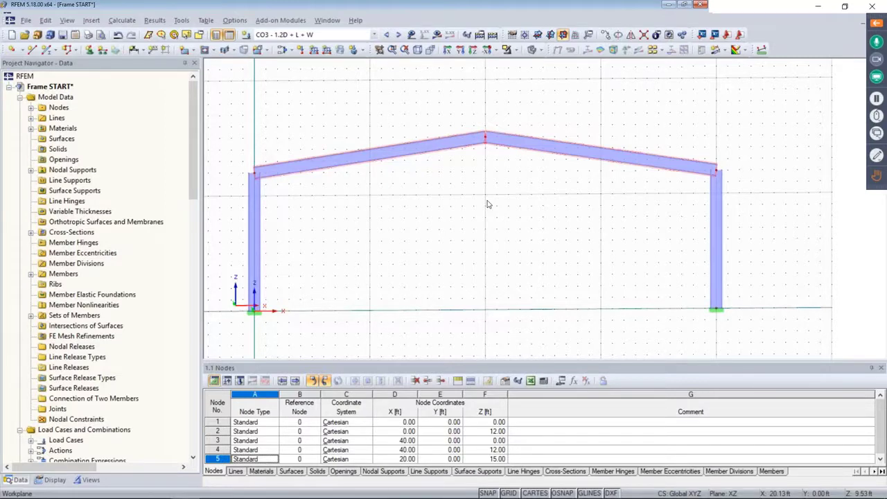
{"action": "scroll", "coordinate": [82, 302], "scroll_direction": "down", "scroll_amount": 7}
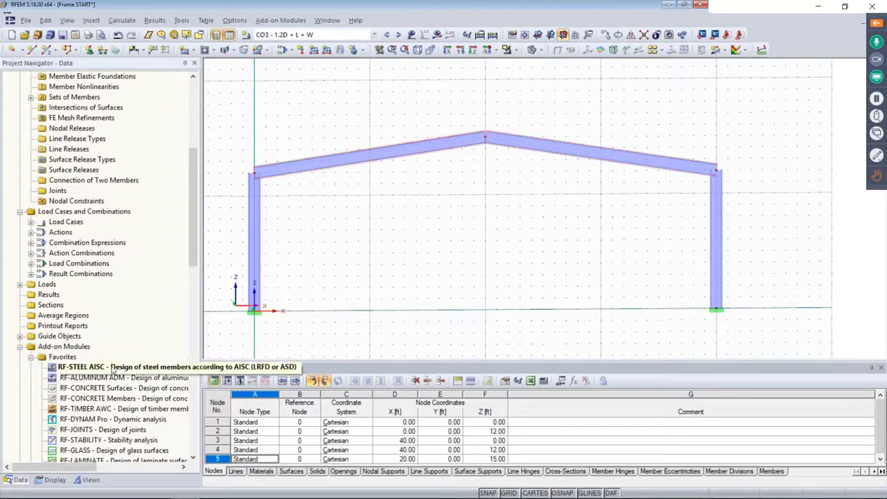
{"action": "double_click", "coordinate": [112, 367]}
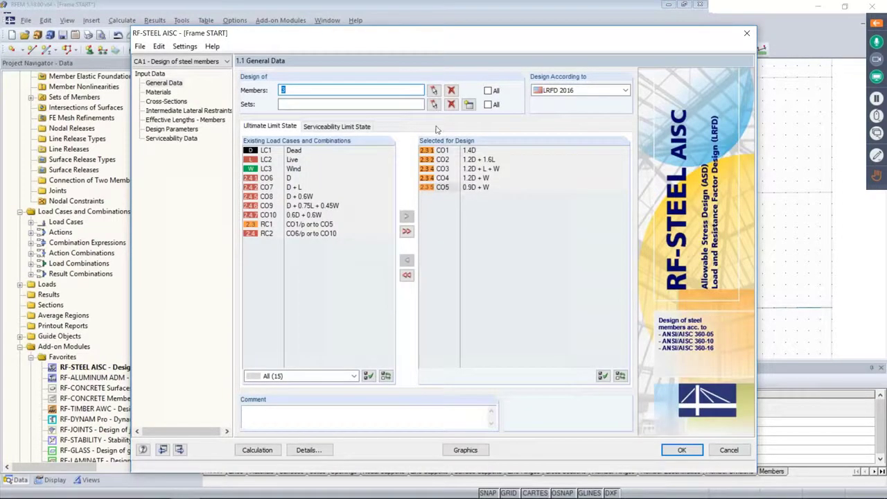
{"action": "left_click", "coordinate": [293, 89]}
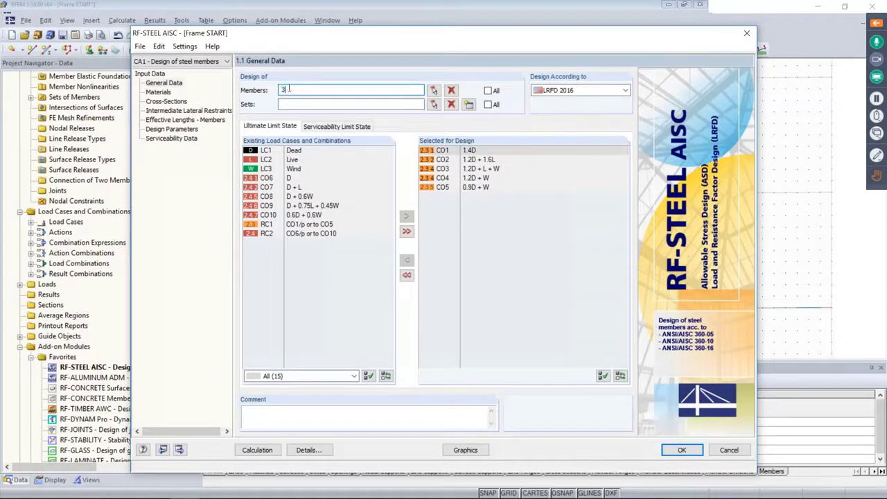
{"action": "type", "text": ",4"}
{"action": "left_click_drag", "start_coordinate": [303, 39], "coordinate": [306, 221]}
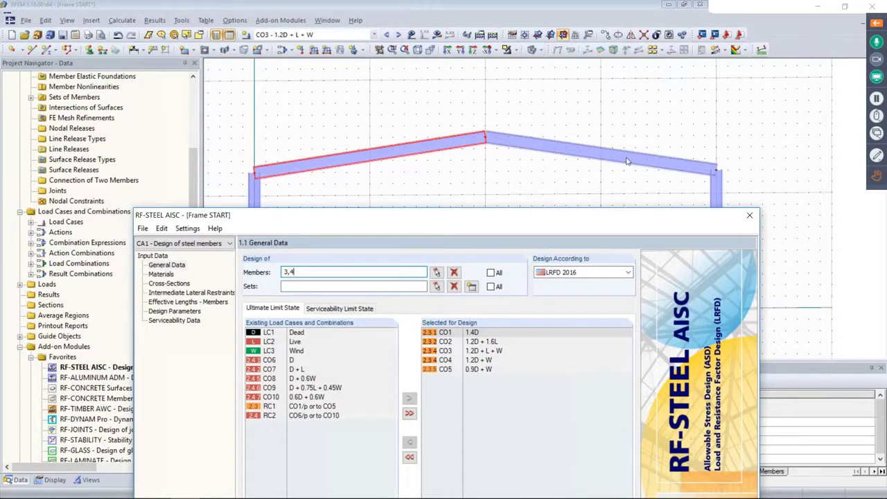
{"action": "left_click_drag", "start_coordinate": [512, 220], "coordinate": [529, 67]}
Step: Clear the individual members from the design selection and select set of members 1 for design, checking it in the model
{"action": "left_click", "coordinate": [478, 113]}
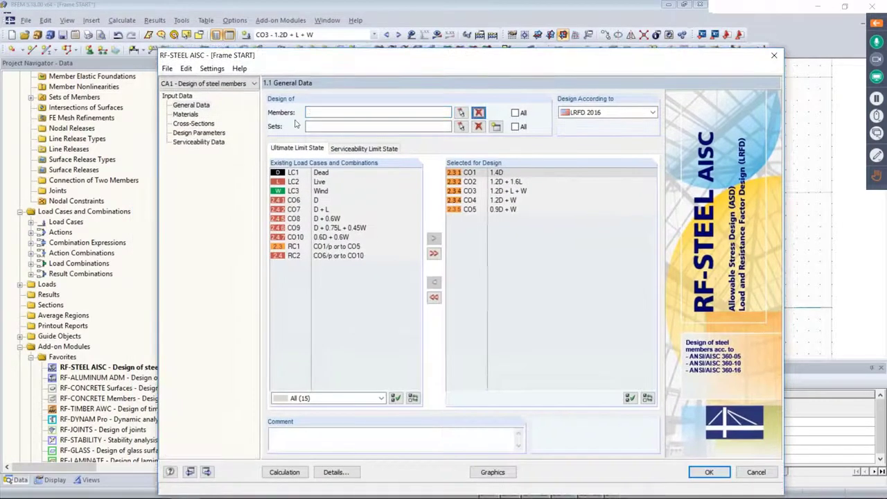
{"action": "left_click", "coordinate": [331, 127]}
{"action": "type", "text": "1"}
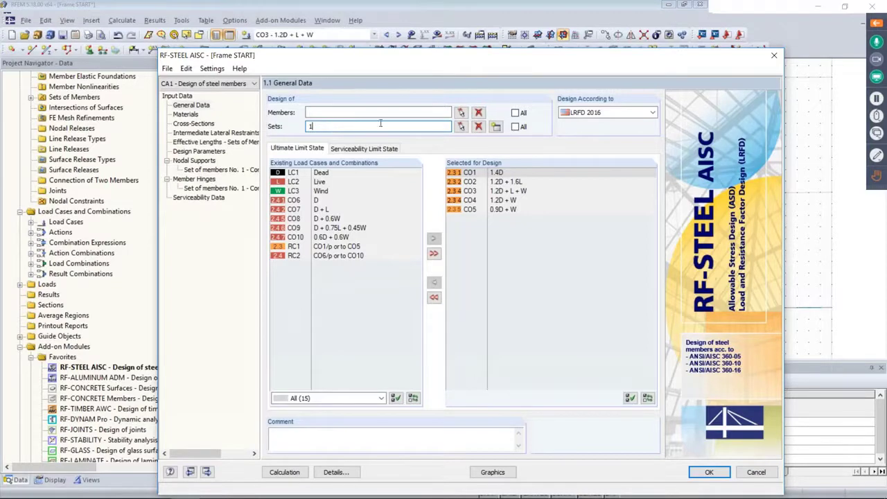
{"action": "left_click", "coordinate": [461, 126]}
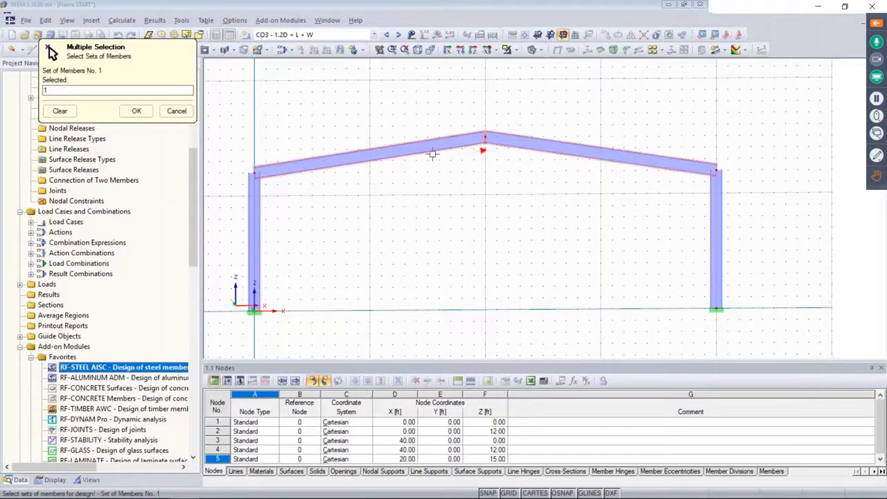
{"action": "left_click", "coordinate": [136, 111]}
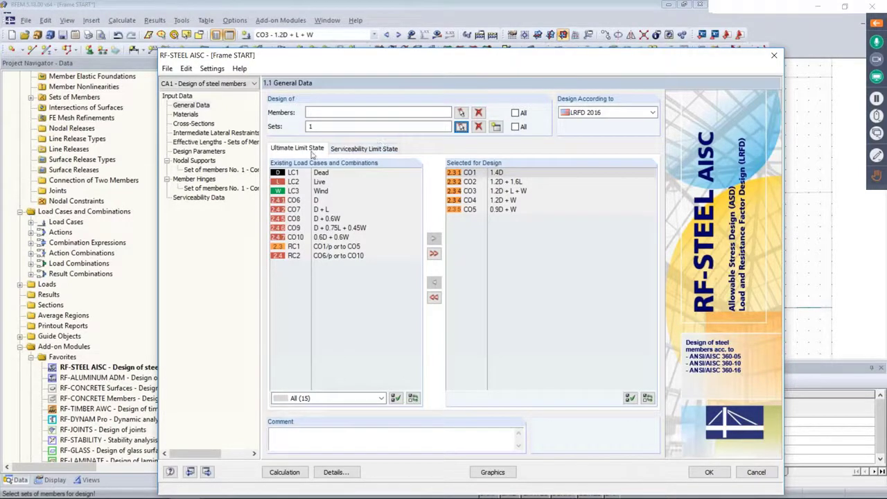
Step: Review the load combinations selected for serviceability and ultimate limit state design, along with the materials and cross-sections
{"action": "left_click", "coordinate": [332, 149]}
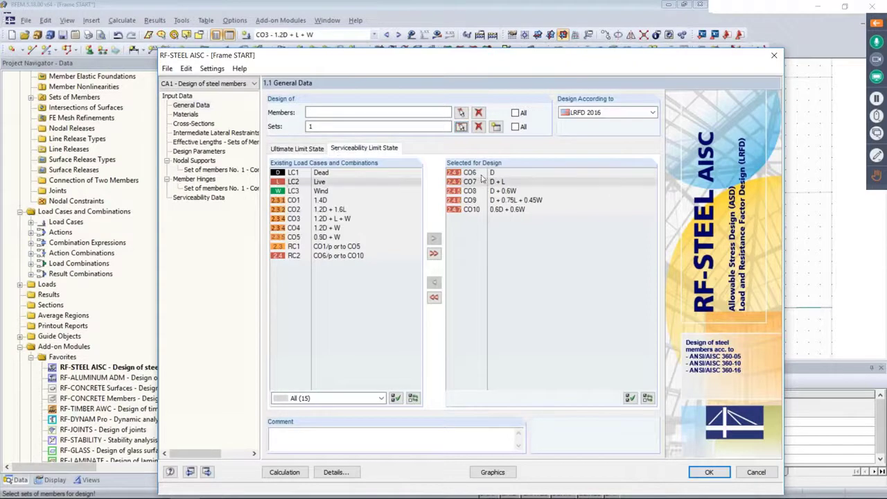
{"action": "left_click", "coordinate": [275, 149]}
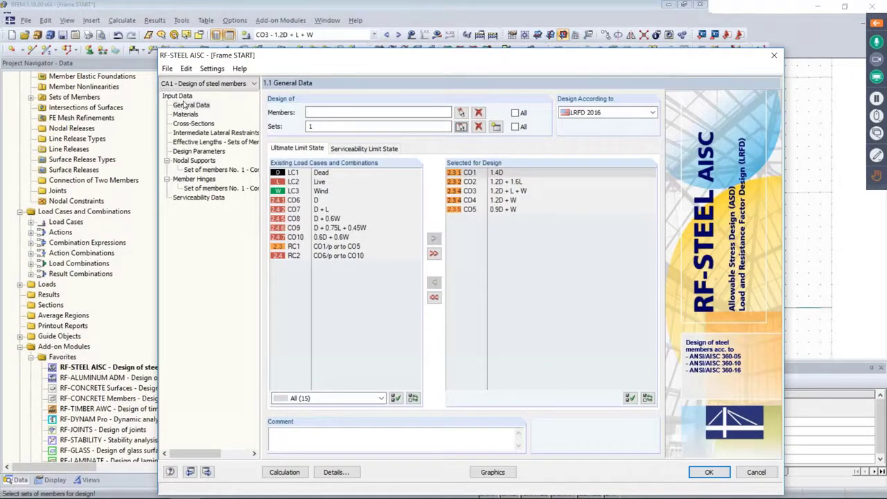
{"action": "left_click", "coordinate": [185, 114]}
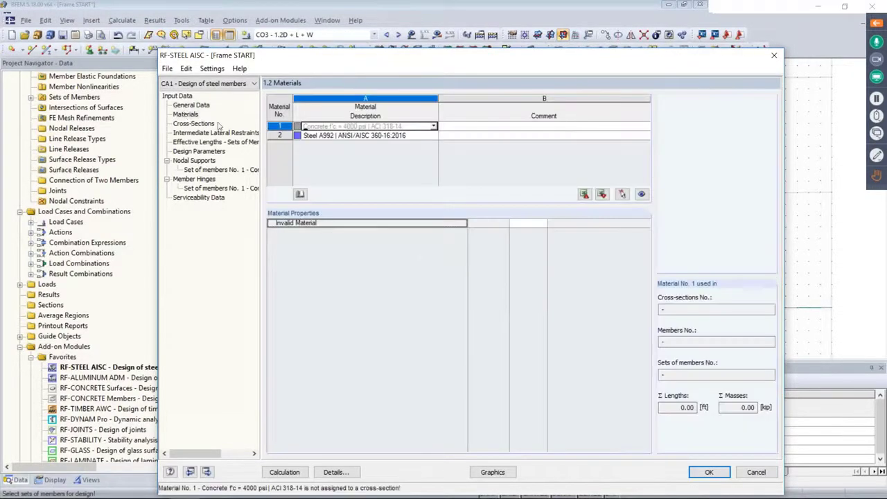
{"action": "left_click", "coordinate": [195, 123]}
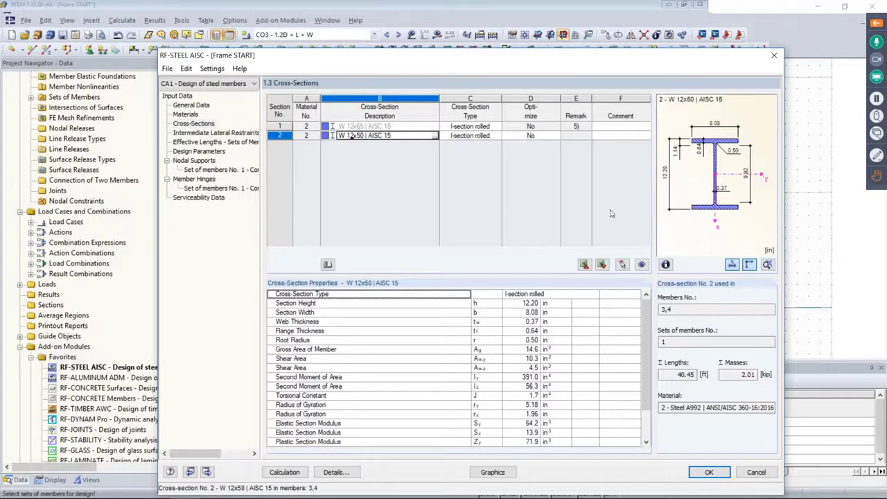
Step: Review the intermediate lateral restraints and the effective lengths of the set of members against the rafters in the frame model
{"action": "left_click", "coordinate": [188, 133]}
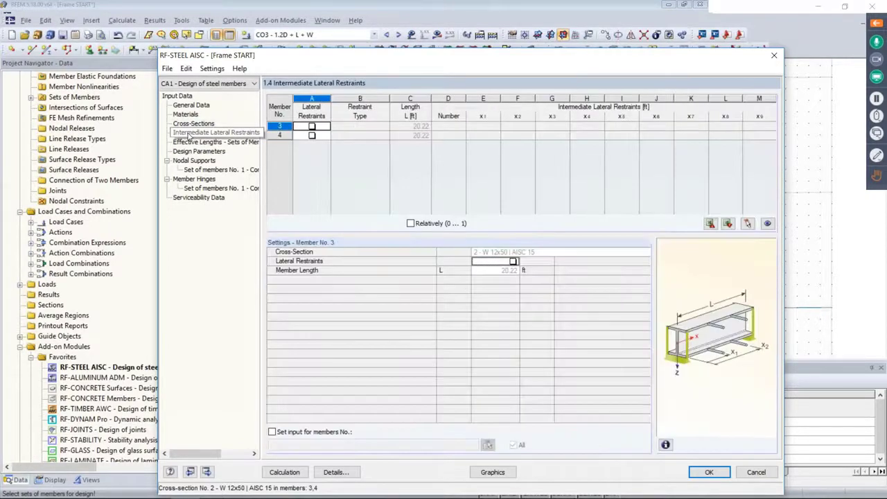
{"action": "left_click_drag", "start_coordinate": [398, 61], "coordinate": [404, 226]}
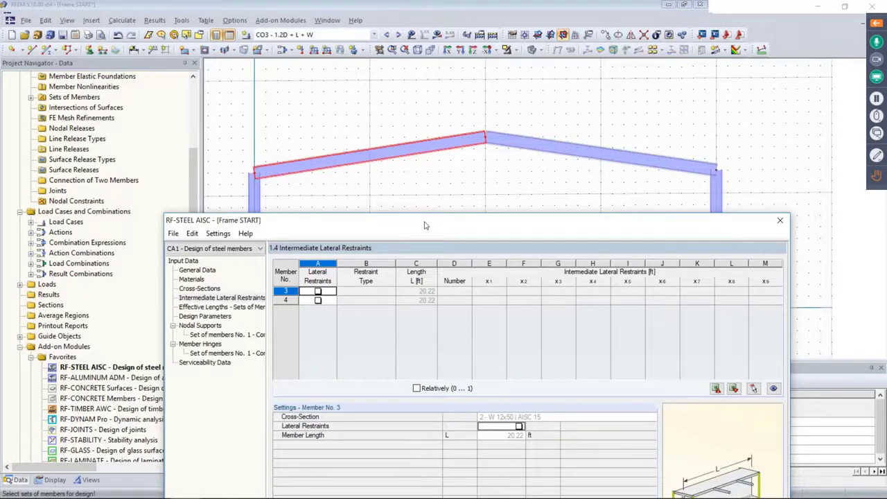
{"action": "left_click_drag", "start_coordinate": [426, 225], "coordinate": [424, 46]}
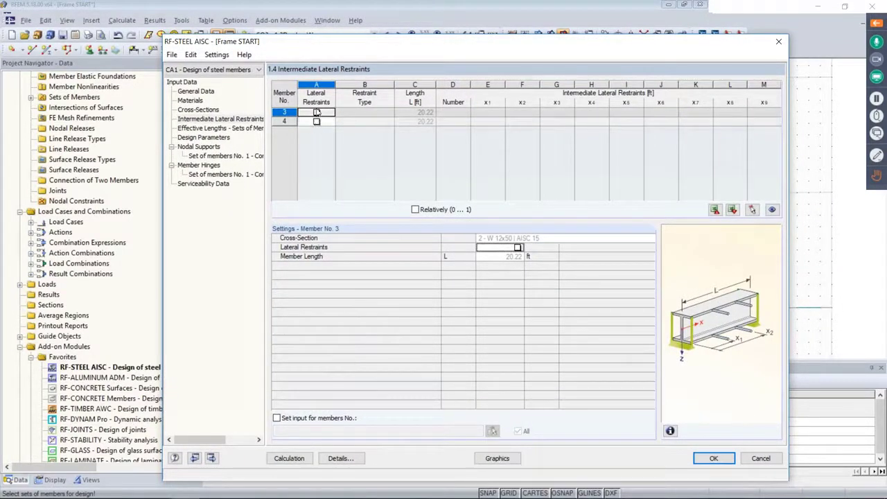
{"action": "left_click", "coordinate": [241, 128]}
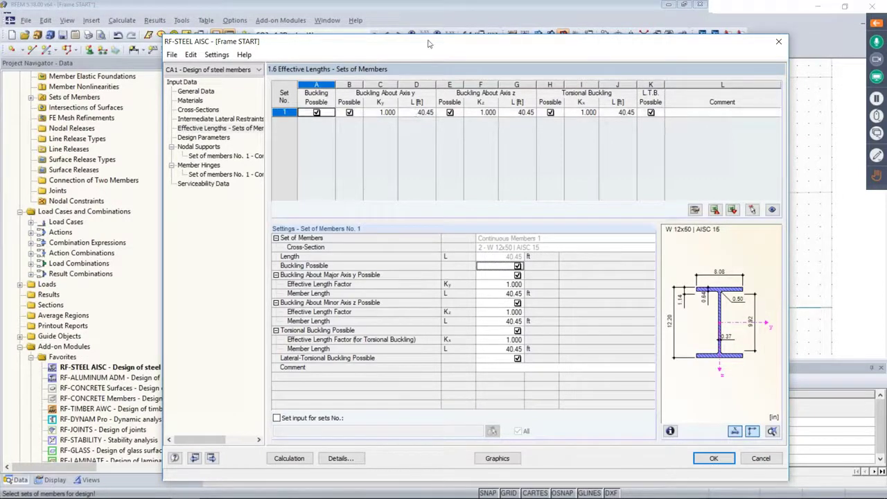
{"action": "left_click_drag", "start_coordinate": [431, 42], "coordinate": [411, 247]}
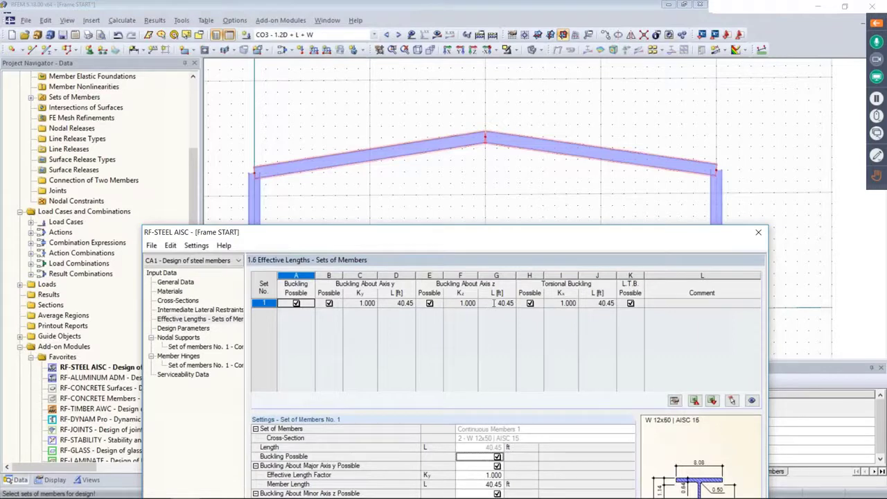
{"action": "left_click_drag", "start_coordinate": [481, 232], "coordinate": [501, 40]}
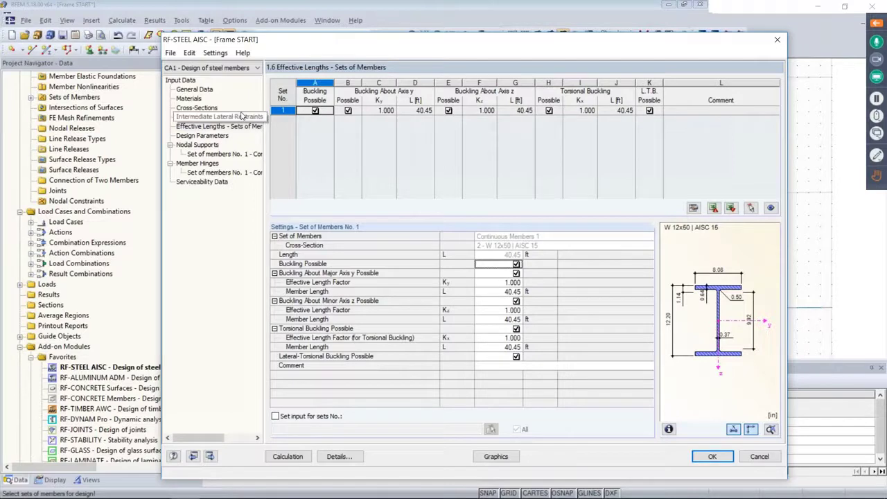
Step: Examine the nodal supports of set of members 1, showing only the rafters in the preview and inspecting both end supports
{"action": "left_click", "coordinate": [205, 145]}
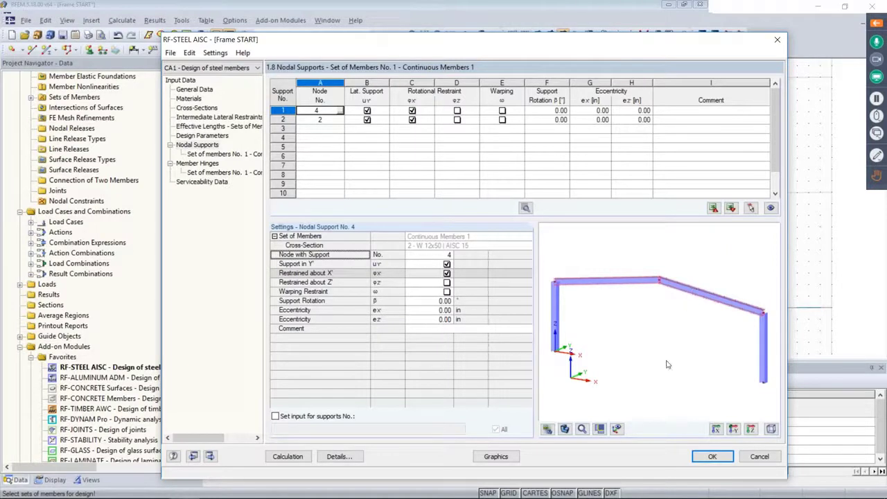
{"action": "left_click", "coordinate": [618, 429]}
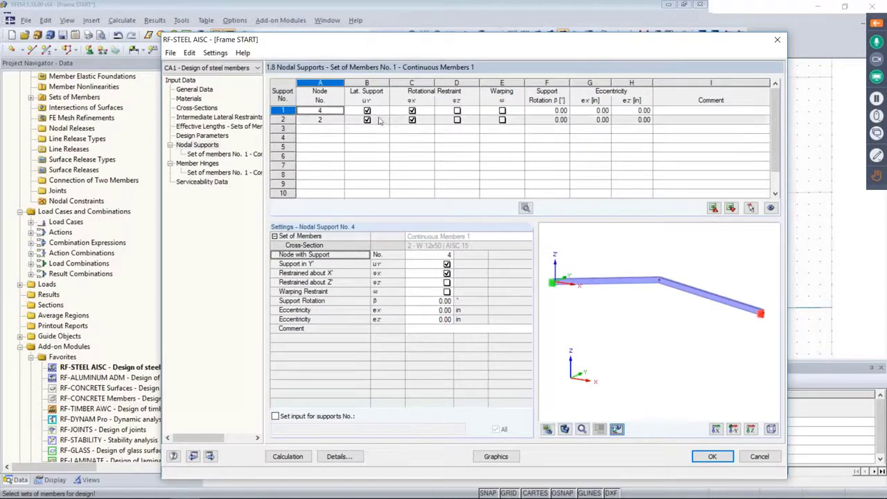
{"action": "scroll", "coordinate": [674, 307], "scroll_direction": "up", "scroll_amount": 5}
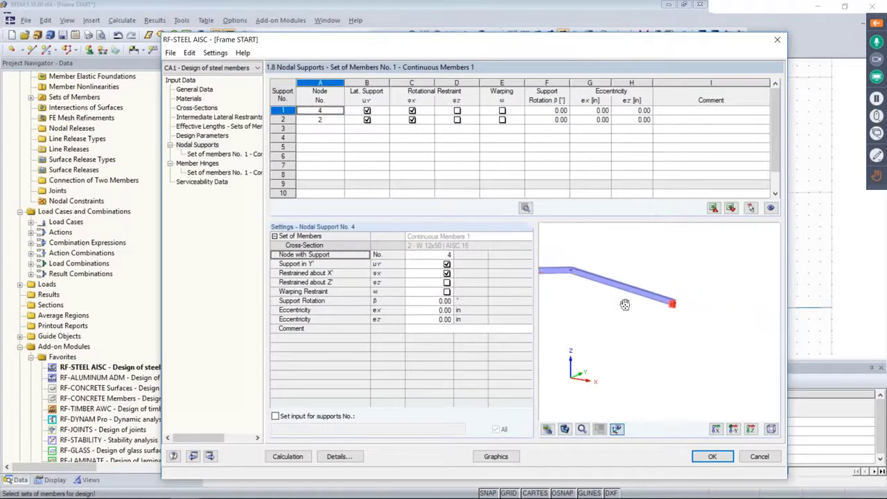
{"action": "scroll", "coordinate": [671, 303], "scroll_direction": "up", "scroll_amount": 4}
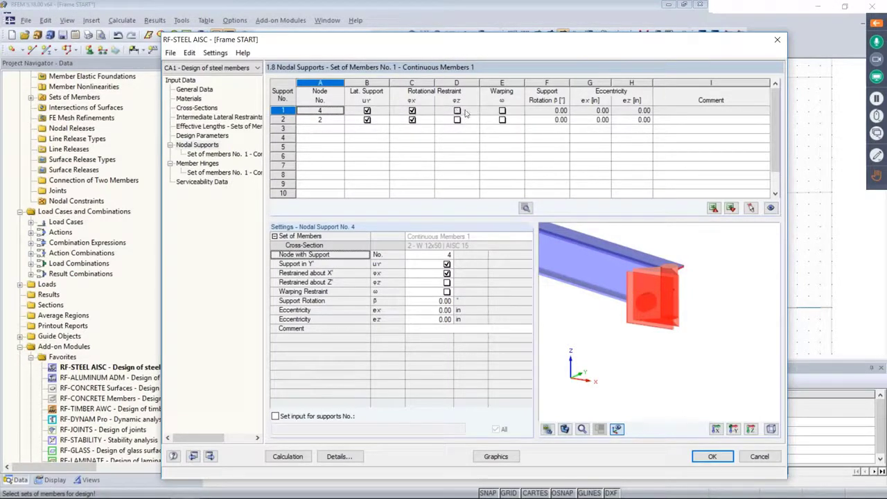
{"action": "scroll", "coordinate": [622, 263], "scroll_direction": "down", "scroll_amount": 3}
{"action": "middle_click_drag", "start_coordinate": [622, 263], "coordinate": [759, 281]}
{"action": "middle_click_drag", "start_coordinate": [584, 257], "coordinate": [721, 281]}
{"action": "scroll", "coordinate": [632, 281], "scroll_direction": "up", "scroll_amount": 2}
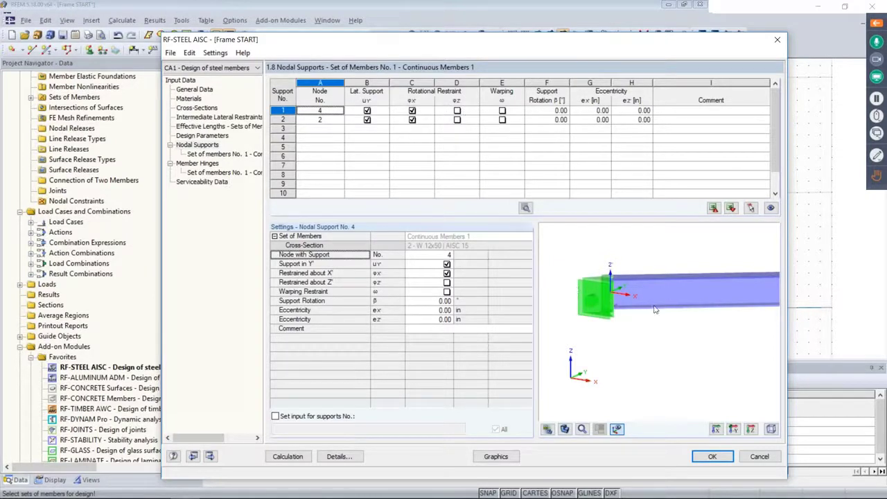
Step: Set the warping restraint at node 4 to a spring from a Steel A992 end plate 5.91 in wide, 11.81 in high and 0.79 in thick
{"action": "left_click", "coordinate": [502, 112]}
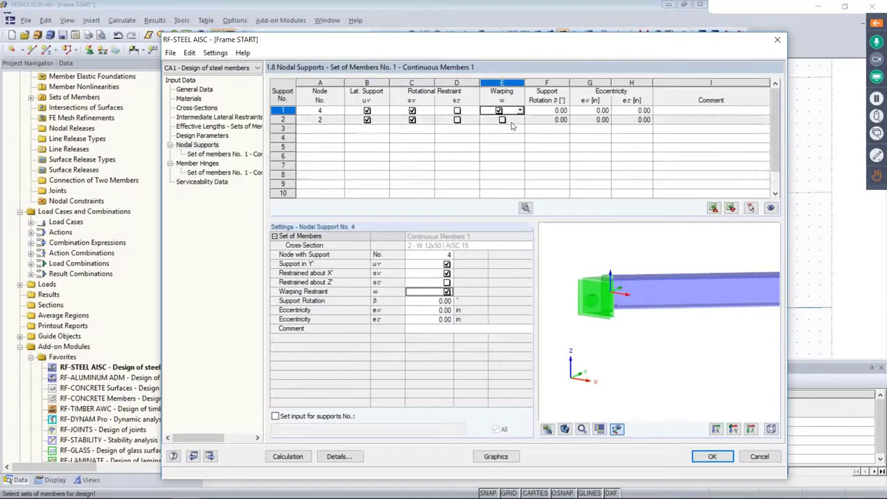
{"action": "left_click", "coordinate": [520, 112]}
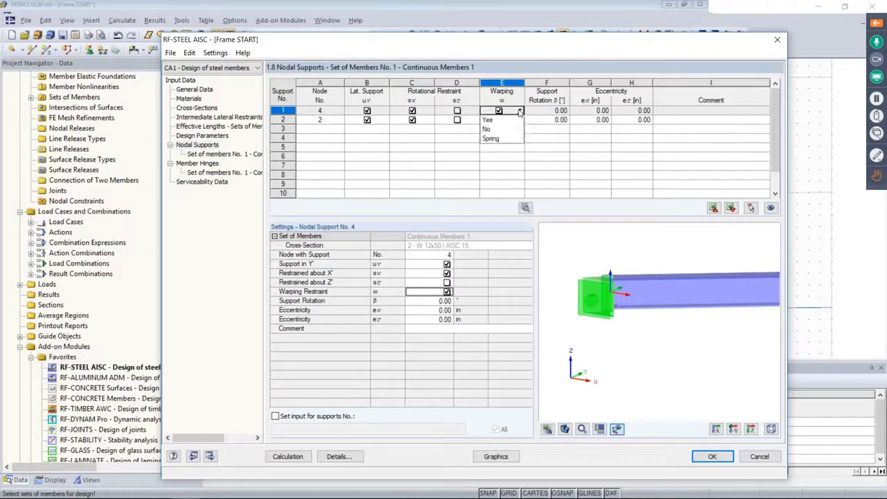
{"action": "left_click", "coordinate": [495, 138]}
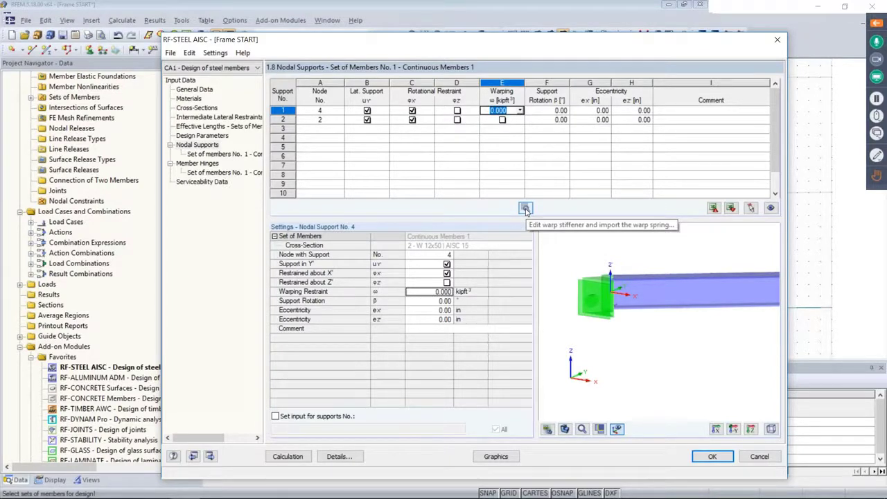
{"action": "left_click", "coordinate": [525, 208]}
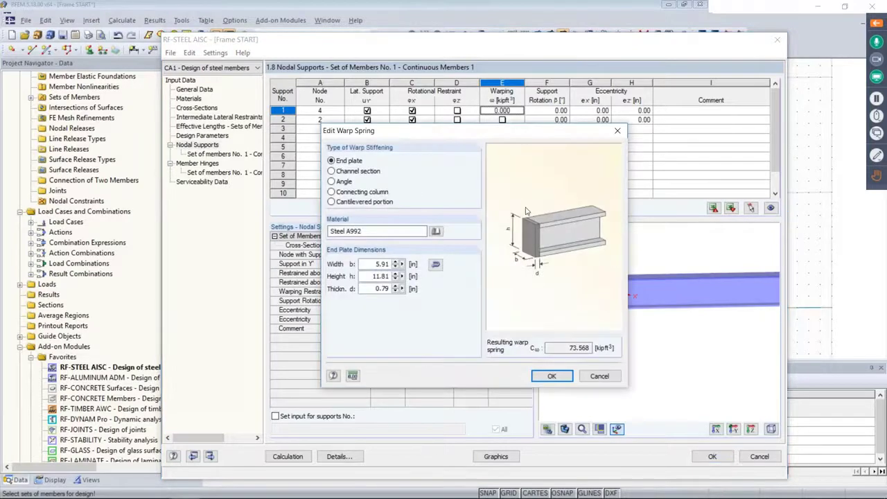
{"action": "left_click_drag", "start_coordinate": [517, 130], "coordinate": [394, 143]}
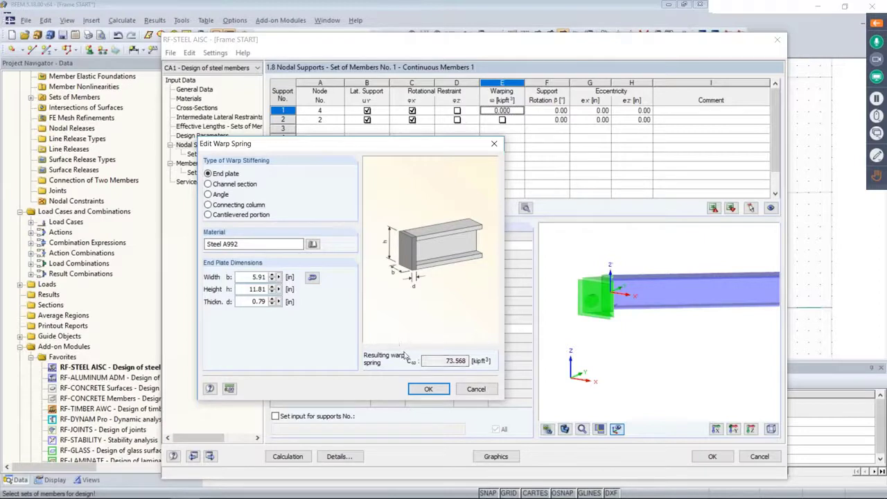
{"action": "left_click", "coordinate": [429, 390]}
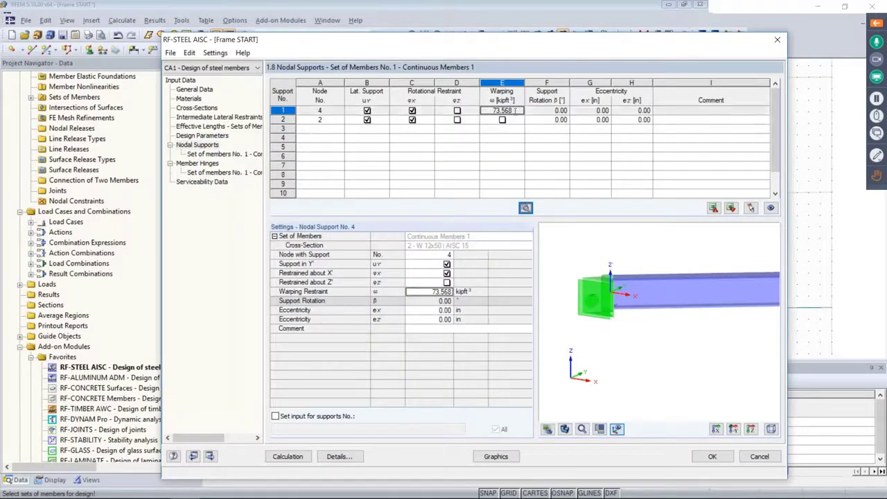
Step: Inspect the opposite end support in the preview and set the warping restraint at node 4 back to No
{"action": "scroll", "coordinate": [693, 267], "scroll_direction": "down", "scroll_amount": 5}
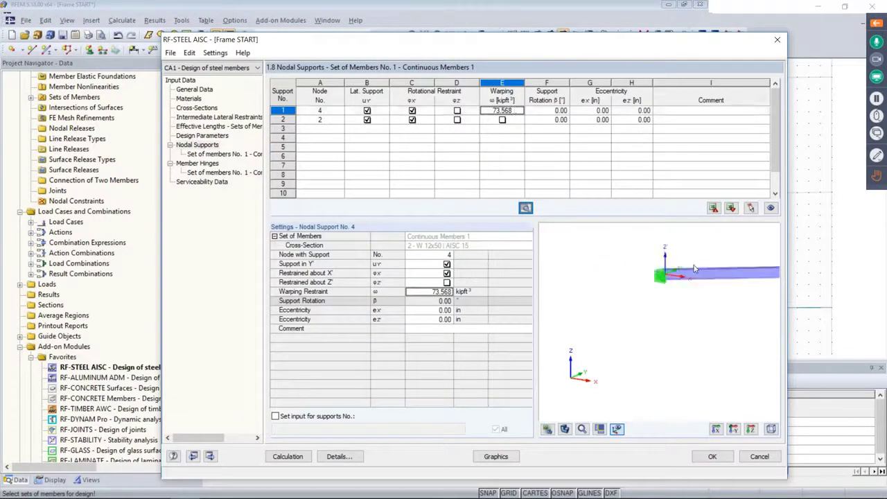
{"action": "middle_click_drag", "start_coordinate": [693, 267], "coordinate": [557, 250]}
{"action": "scroll", "coordinate": [774, 294], "scroll_direction": "up", "scroll_amount": 5}
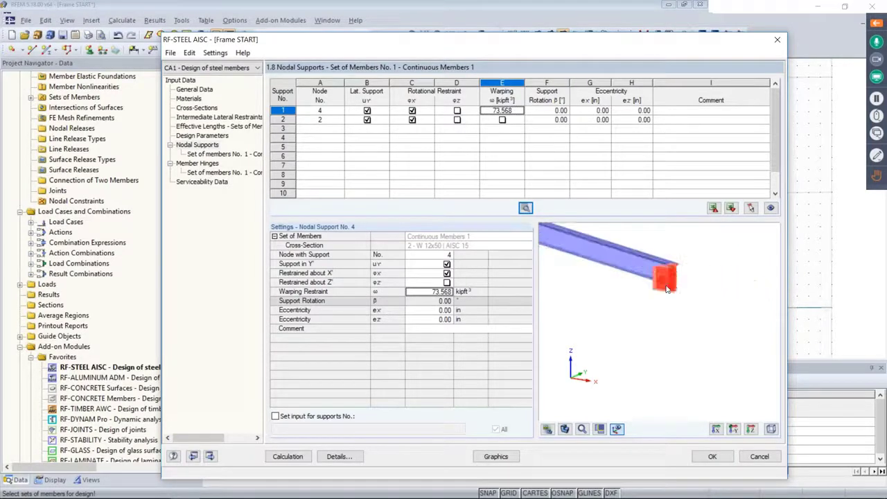
{"action": "scroll", "coordinate": [632, 317], "scroll_direction": "up", "scroll_amount": 2}
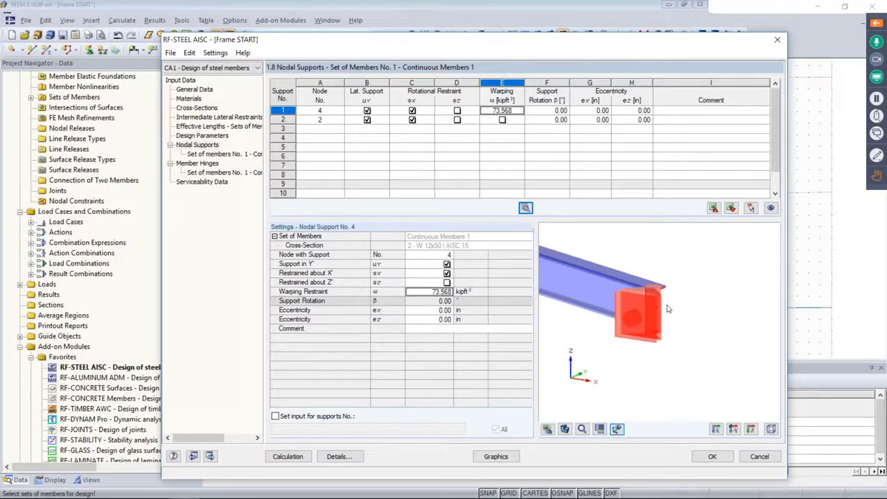
{"action": "left_click", "coordinate": [501, 111]}
{"action": "left_click", "coordinate": [519, 111]}
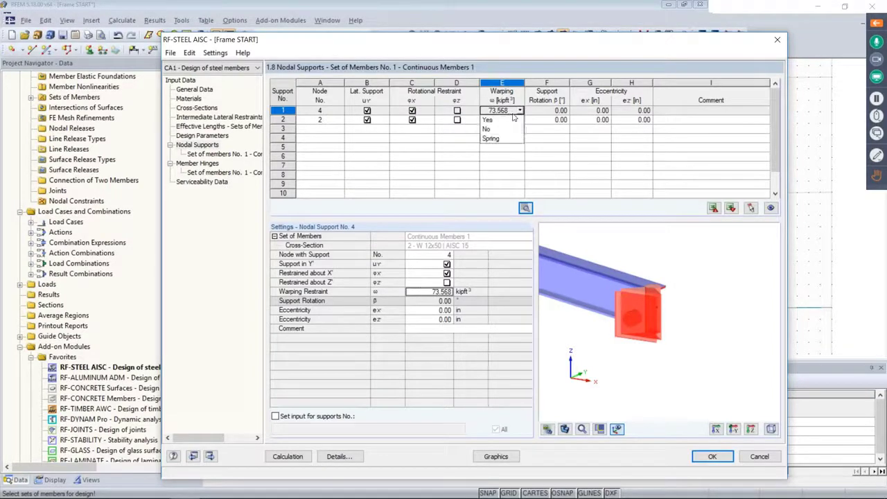
{"action": "left_click", "coordinate": [496, 129]}
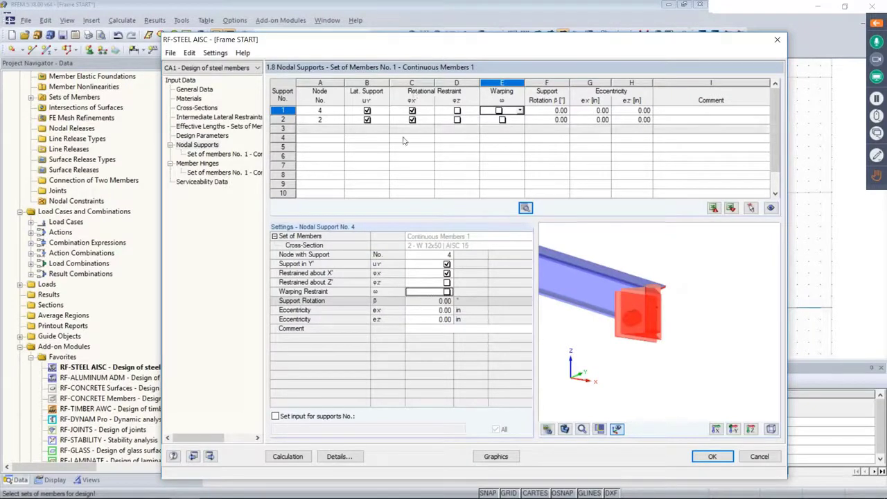
Step: Examine the rafter set from its end support to the ridge in the nodal supports preview
{"action": "scroll", "coordinate": [650, 280], "scroll_direction": "down", "scroll_amount": 4}
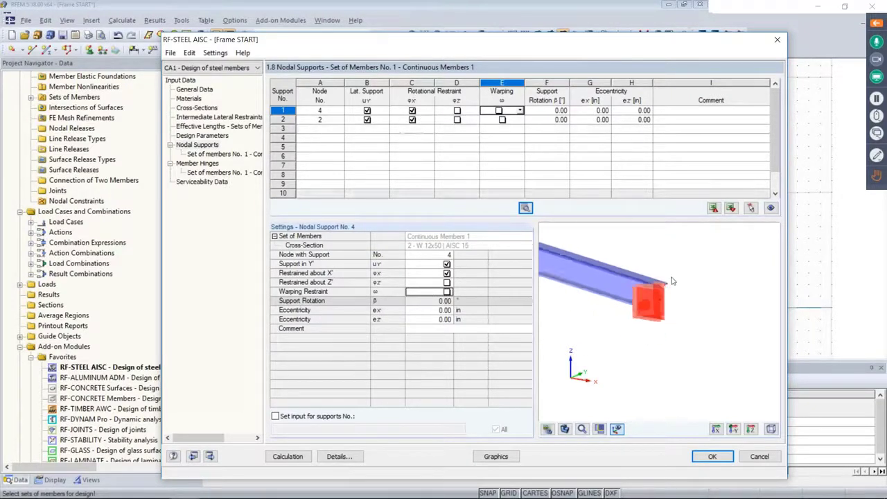
{"action": "middle_click_drag", "start_coordinate": [650, 280], "coordinate": [718, 322]}
{"action": "scroll", "coordinate": [685, 305], "scroll_direction": "down", "scroll_amount": 2}
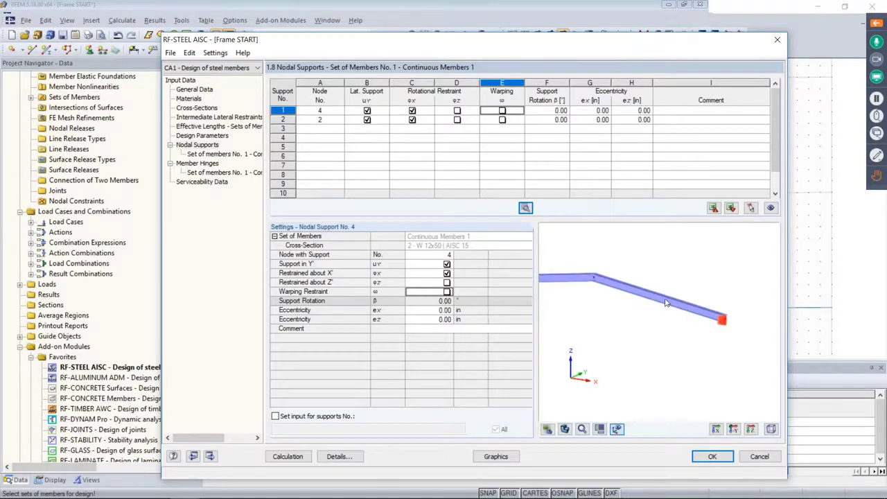
{"action": "scroll", "coordinate": [665, 301], "scroll_direction": "down", "scroll_amount": 1}
{"action": "middle_click_drag", "start_coordinate": [639, 299], "coordinate": [691, 294]}
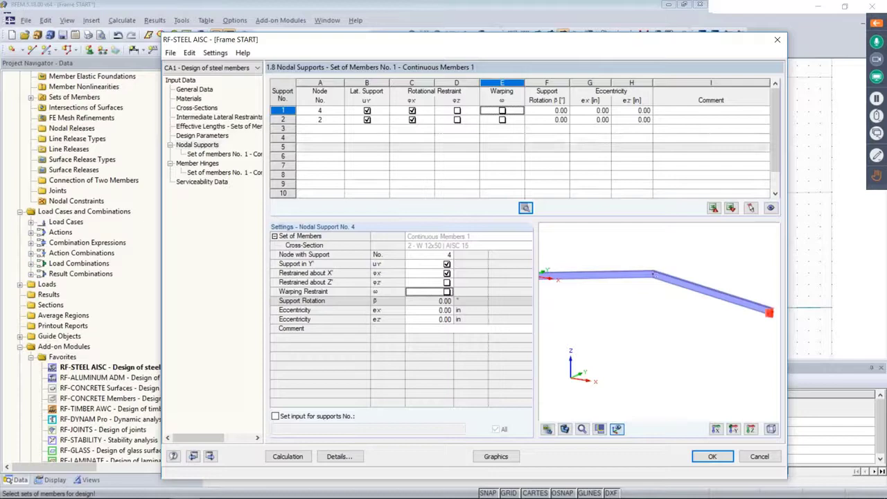
Step: Try a nodal support at ridge node 5 without the rotational restraint about X' and delete that support row
{"action": "left_click", "coordinate": [333, 129]}
{"action": "left_click", "coordinate": [341, 129]}
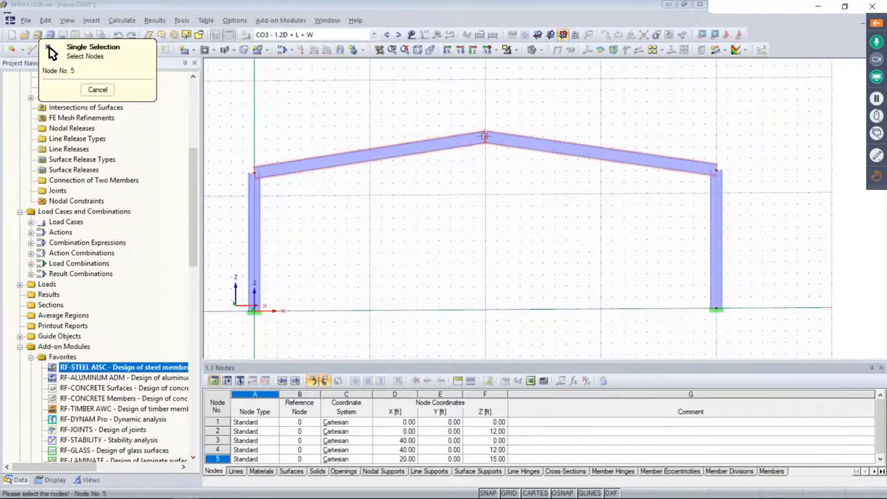
{"action": "left_click", "coordinate": [486, 137]}
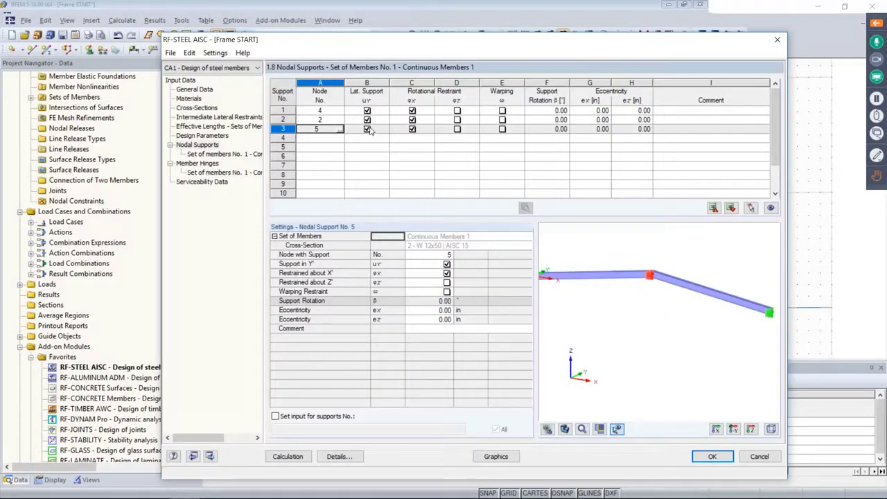
{"action": "left_click", "coordinate": [411, 129]}
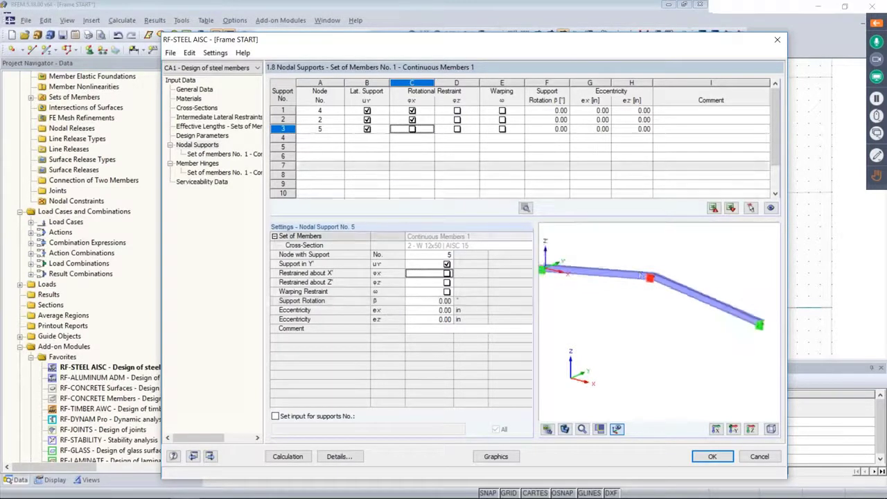
{"action": "left_click", "coordinate": [284, 129]}
{"action": "key", "text": "Delete"}
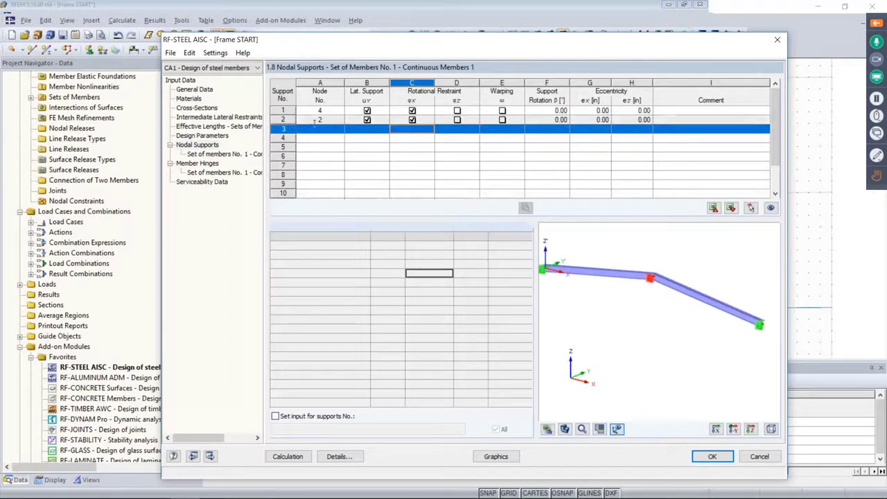
{"action": "left_click", "coordinate": [316, 119]}
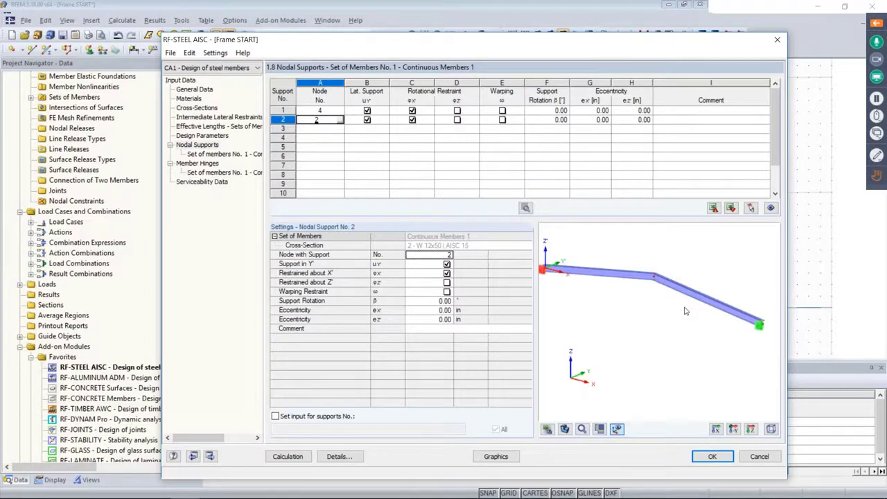
Step: Examine the member hinges table of set of members 1 together with the rafters in the frame model
{"action": "left_click", "coordinate": [198, 163]}
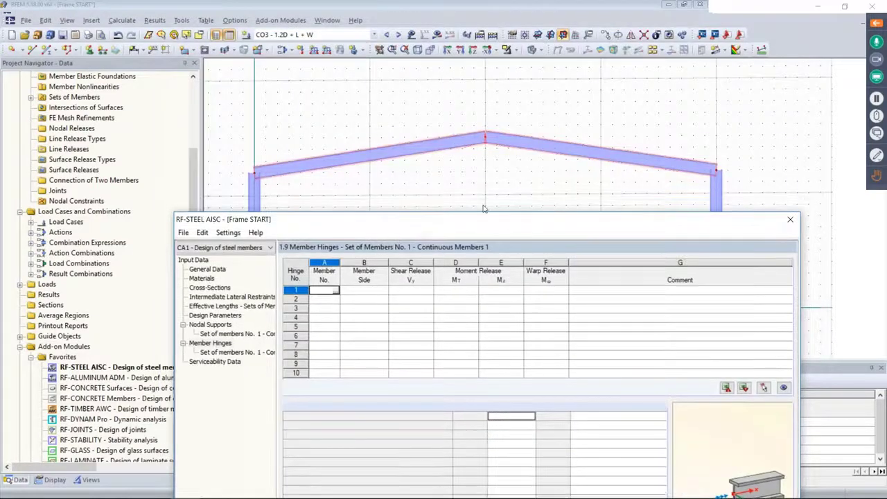
{"action": "left_click_drag", "start_coordinate": [481, 210], "coordinate": [486, 92]}
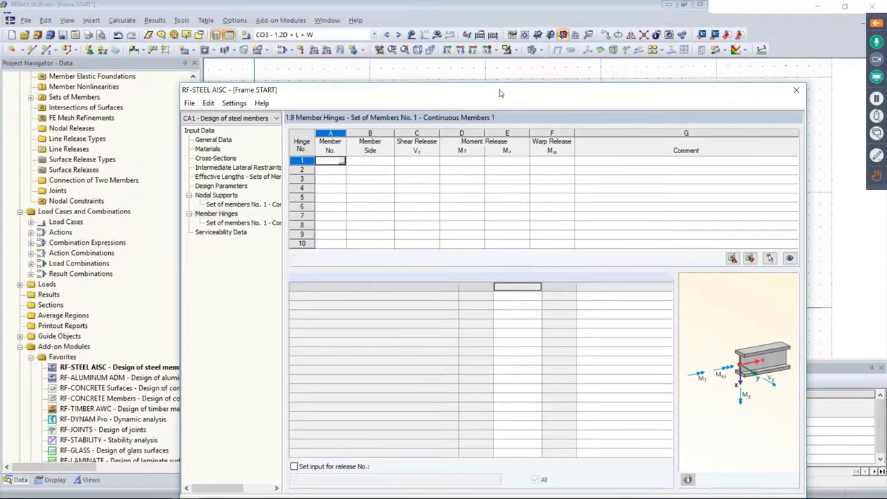
{"action": "left_click_drag", "start_coordinate": [502, 90], "coordinate": [506, 241]}
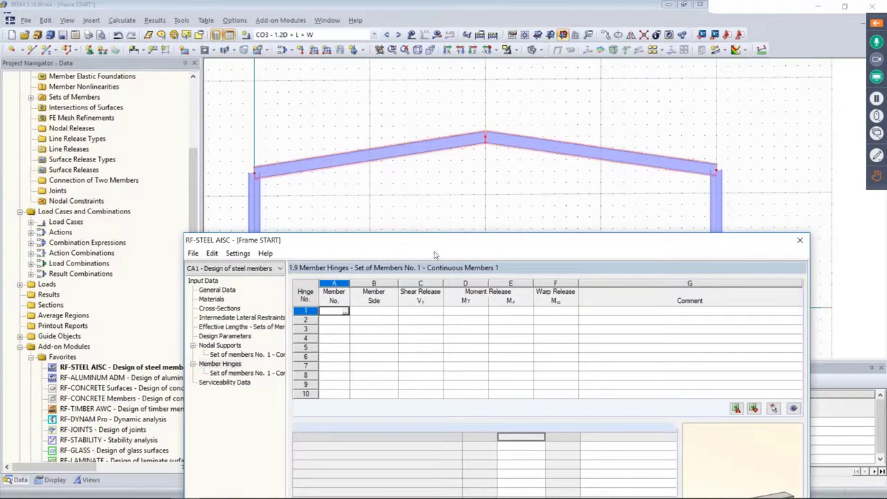
{"action": "left_click_drag", "start_coordinate": [443, 242], "coordinate": [438, 65]}
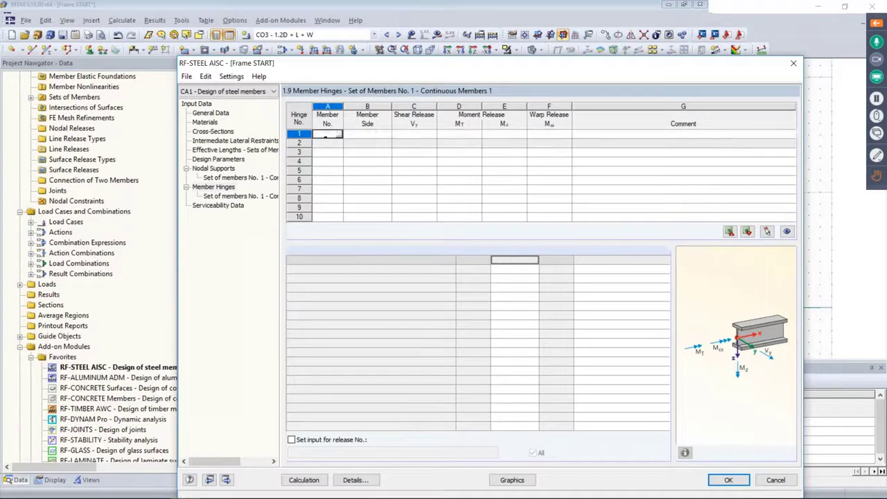
Step: Set the first serviceability data entry to reference a set of members and assign it to set No. 1
{"action": "left_click", "coordinate": [234, 206]}
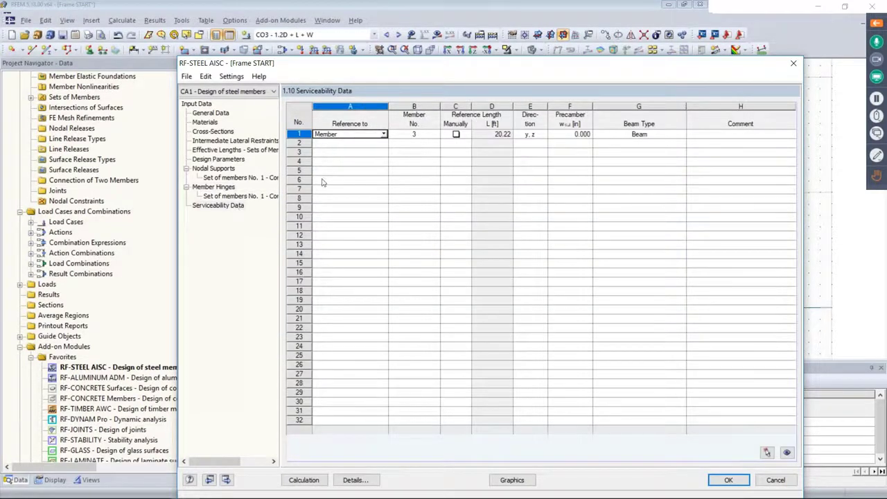
{"action": "left_click", "coordinate": [384, 134]}
{"action": "left_click", "coordinate": [371, 152]}
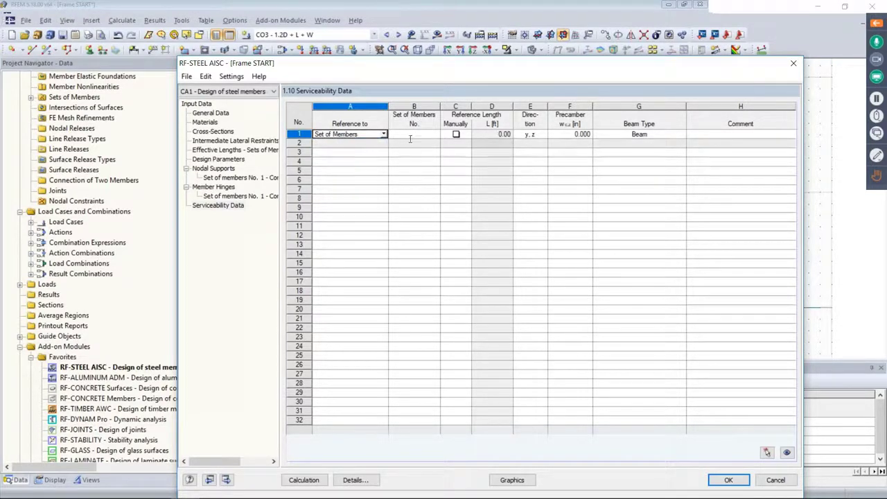
{"action": "left_click", "coordinate": [412, 135]}
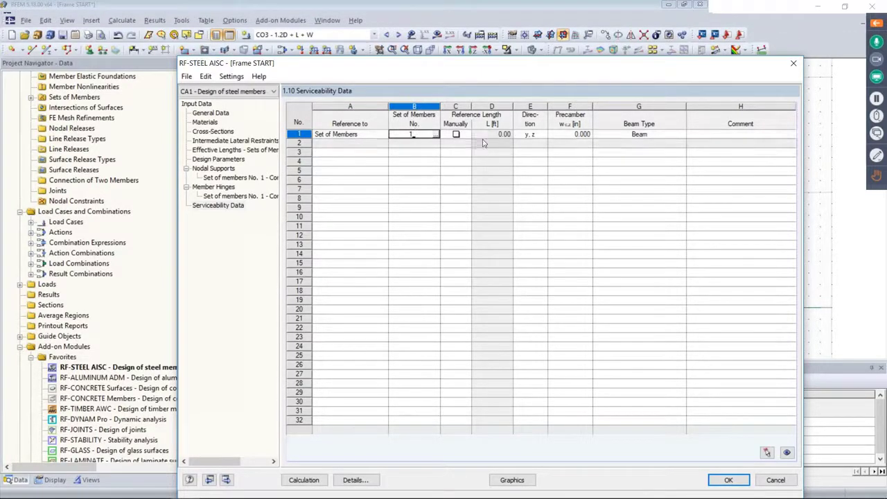
{"action": "key", "text": "Return"}
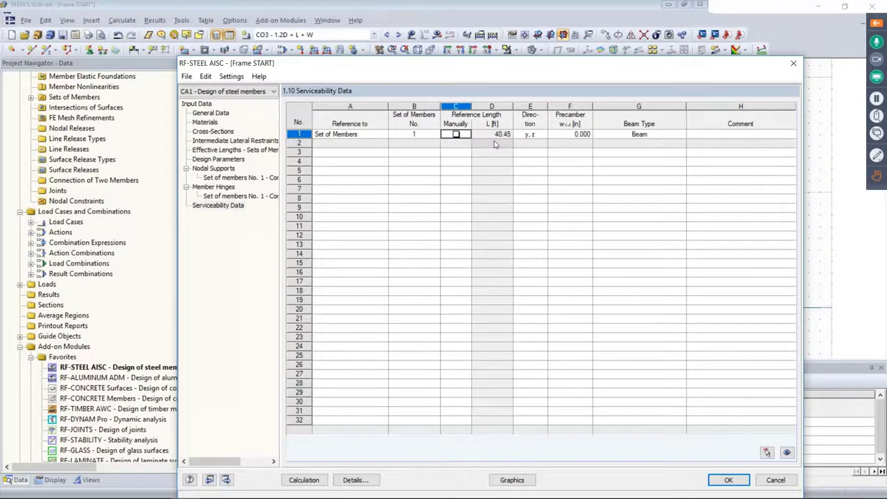
Step: Run the steel design calculation and display the design results by set of members and by member
{"action": "left_click_drag", "start_coordinate": [504, 64], "coordinate": [495, 35]}
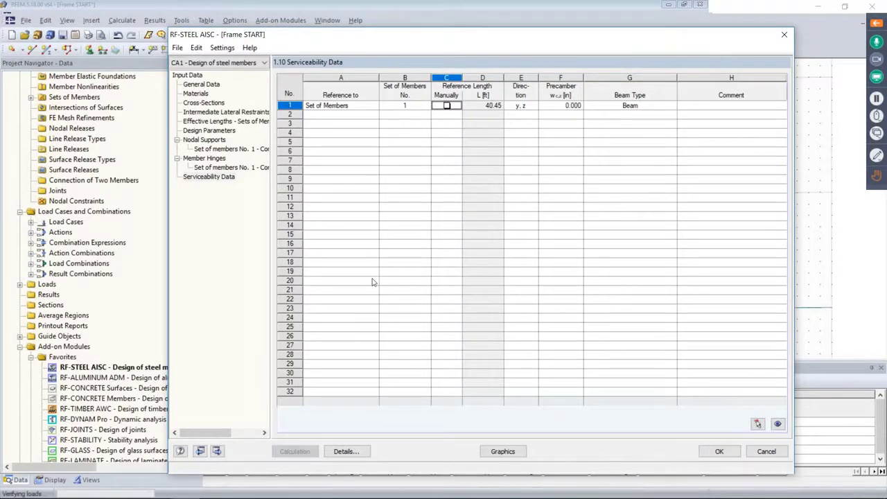
{"action": "left_click", "coordinate": [295, 451]}
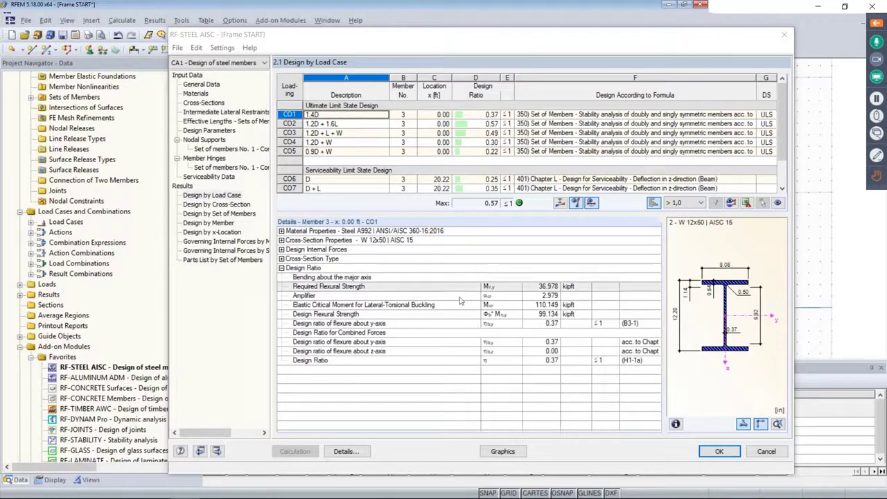
{"action": "left_click", "coordinate": [229, 214]}
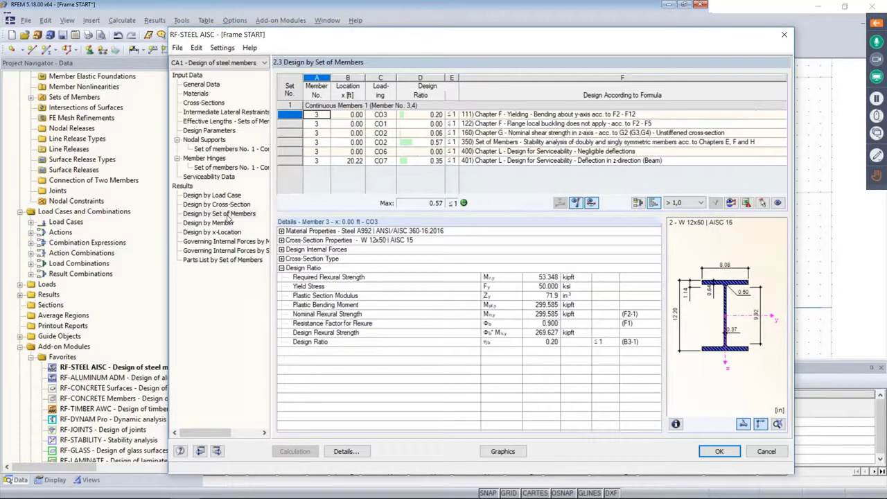
{"action": "left_click", "coordinate": [213, 223]}
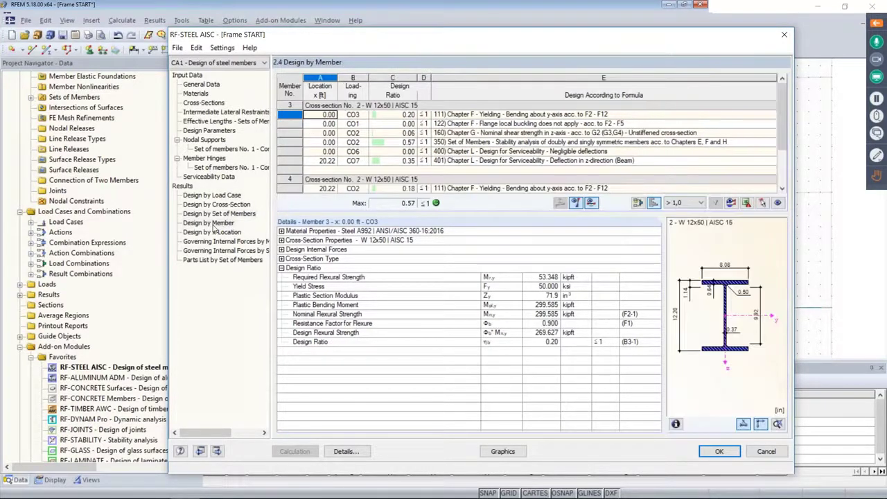
Step: Compare the by-member design checks of members 3 and 4 with their locations in the frame model
{"action": "left_click_drag", "start_coordinate": [353, 34], "coordinate": [318, 233]}
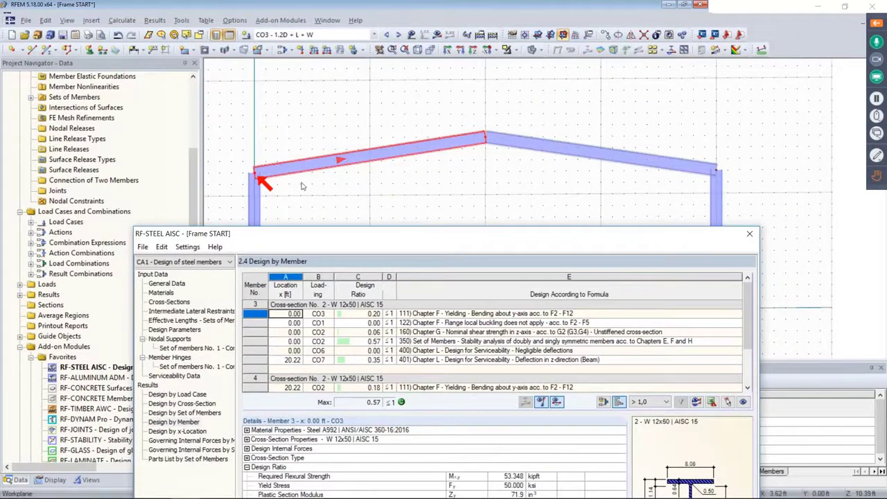
{"action": "scroll", "coordinate": [405, 326], "scroll_direction": "down", "scroll_amount": 2}
{"action": "left_click", "coordinate": [404, 351]}
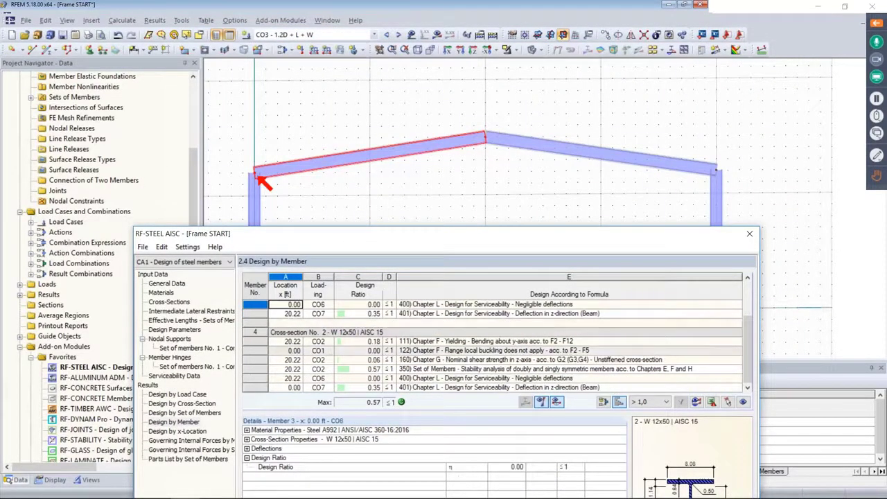
{"action": "key", "text": "Down"}
{"action": "key", "text": "Down"}
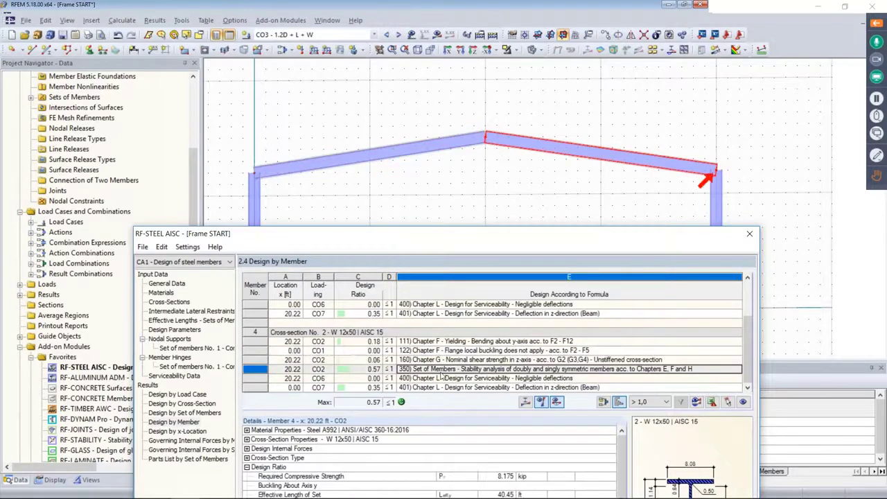
Step: Examine the results by set of members, reading the set's stability analysis details through to the lateral-torsional buckling moment
{"action": "left_click_drag", "start_coordinate": [426, 234], "coordinate": [445, 55]}
{"action": "left_click", "coordinate": [203, 234]}
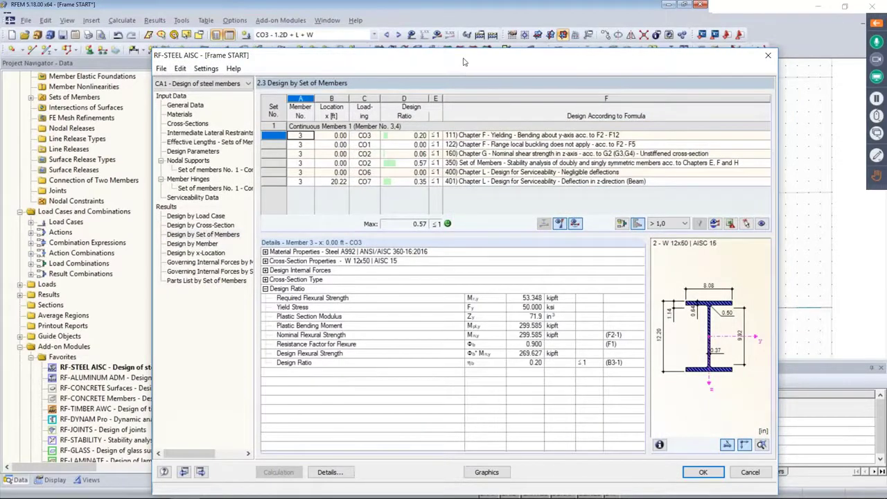
{"action": "left_click_drag", "start_coordinate": [464, 56], "coordinate": [449, 225]}
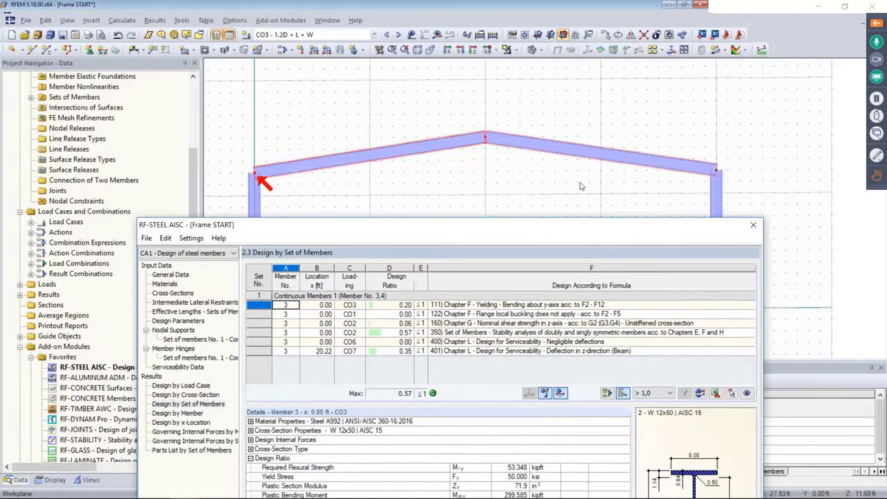
{"action": "left_click_drag", "start_coordinate": [552, 224], "coordinate": [555, 34]}
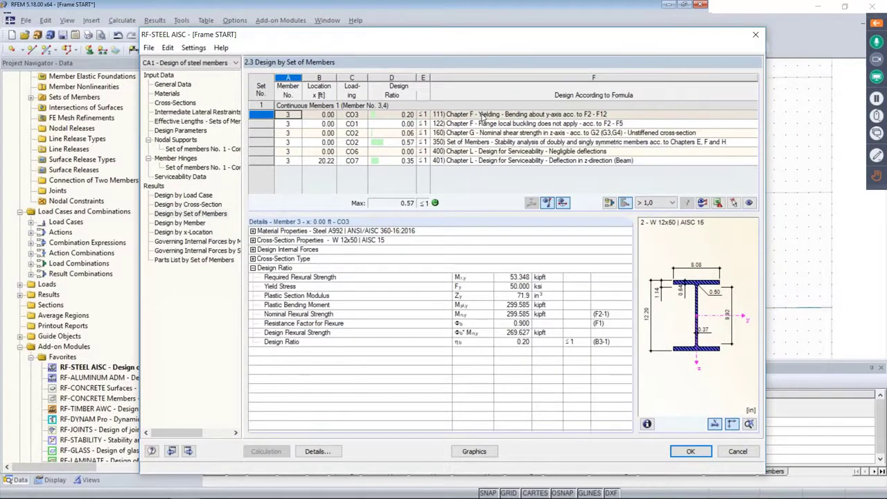
{"action": "left_click", "coordinate": [479, 142]}
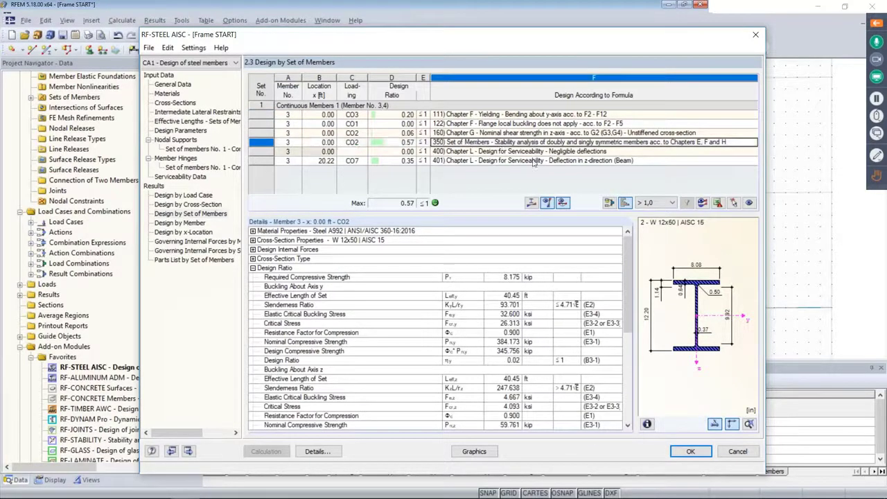
{"action": "left_click_drag", "start_coordinate": [626, 254], "coordinate": [624, 328]}
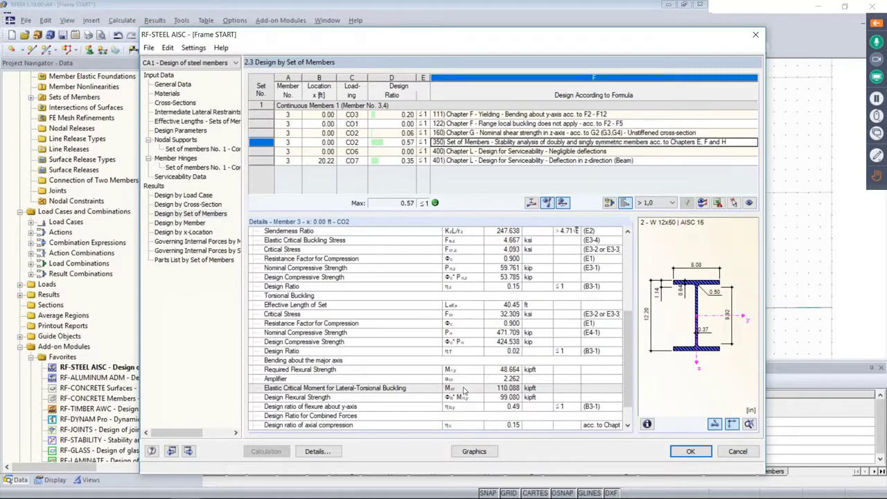
Step: Inspect the rafter set's buckling mode shape with a display factor of 0.80 and close the mode shape view
{"action": "left_click", "coordinate": [532, 203]}
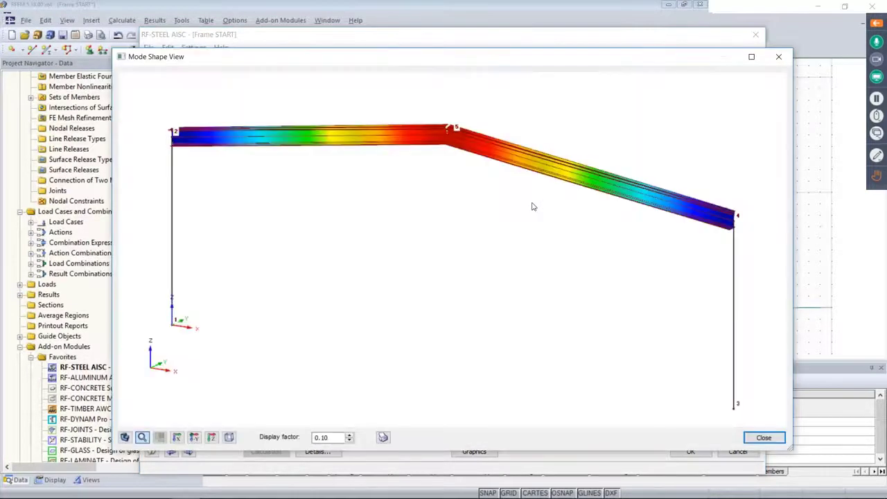
{"action": "left_click", "coordinate": [351, 433]}
{"action": "left_click", "coordinate": [351, 434]}
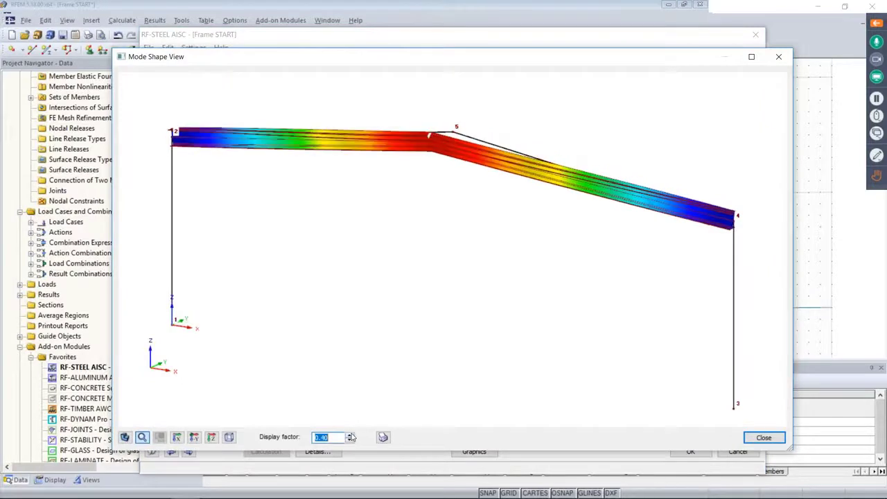
{"action": "left_click", "coordinate": [350, 435]}
{"action": "middle_click_drag", "start_coordinate": [626, 330], "coordinate": [485, 310], "text": "ctrl"}
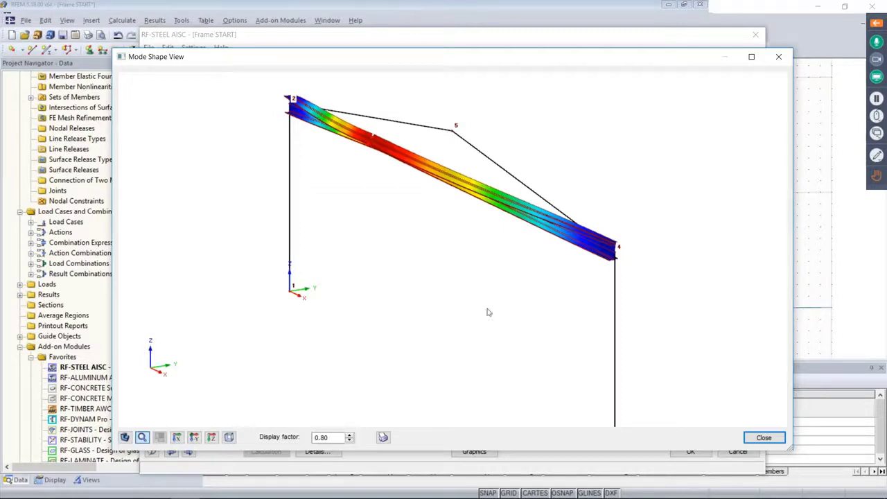
{"action": "left_click", "coordinate": [764, 437]}
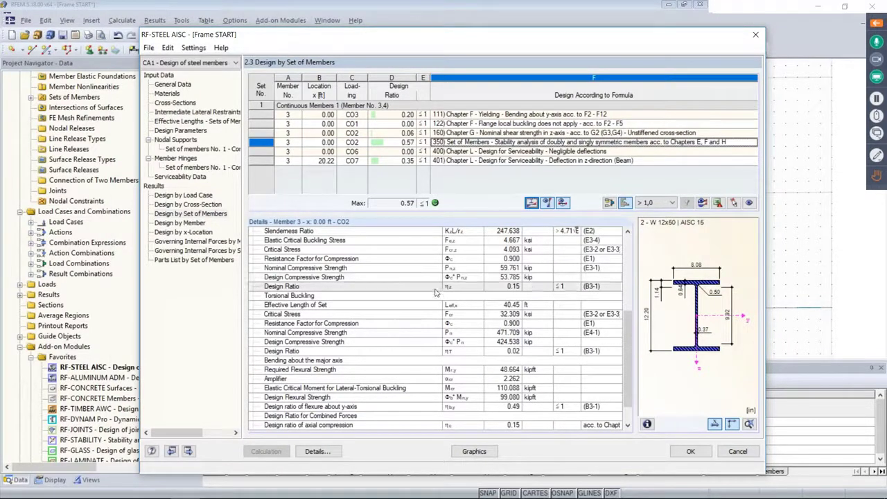
Step: Display the design ratios graphically on the frame and compare the ultimate and serviceability limit state diagrams separately
{"action": "left_click", "coordinate": [474, 451]}
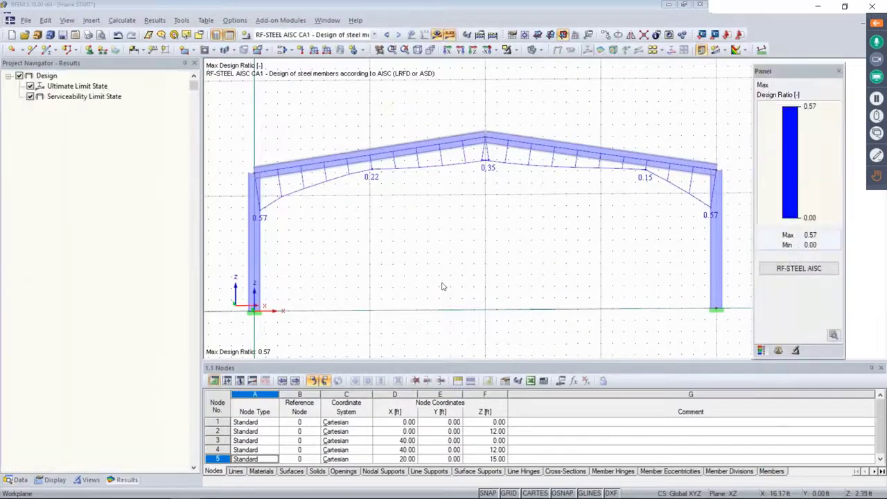
{"action": "left_click", "coordinate": [30, 96]}
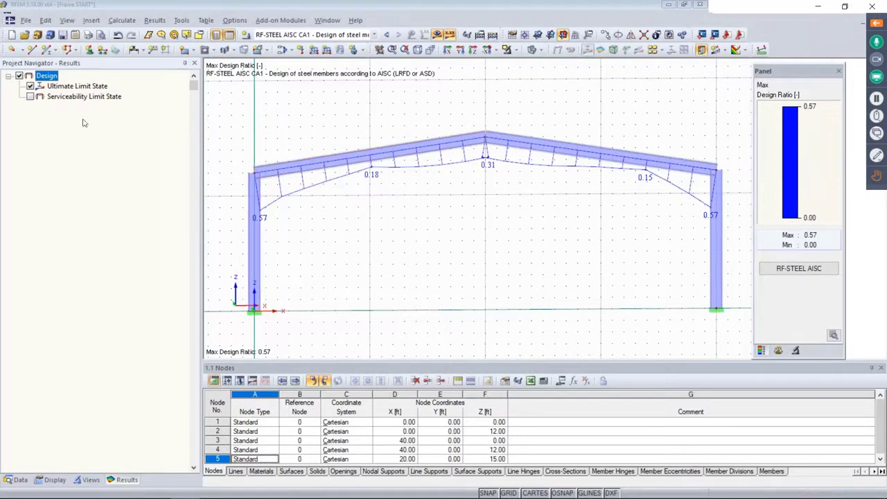
{"action": "left_click", "coordinate": [30, 96]}
{"action": "left_click", "coordinate": [30, 86]}
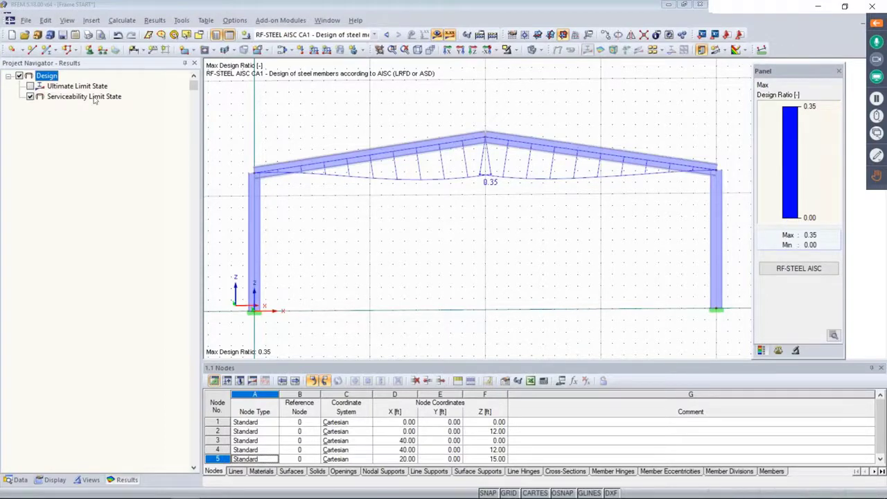
{"action": "left_click", "coordinate": [31, 86]}
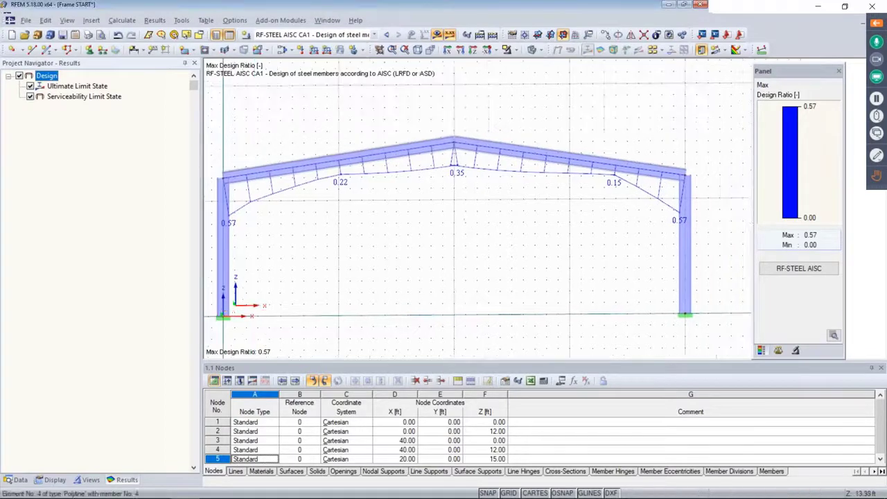
Step: Hide the design results and display the loads of load case LC1 - Dead on the frame
{"action": "left_click", "coordinate": [436, 34]}
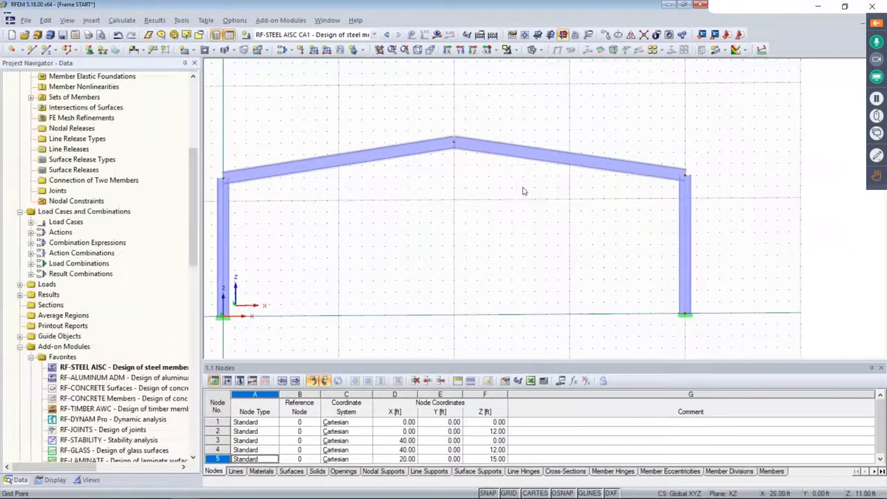
{"action": "left_click", "coordinate": [365, 34]}
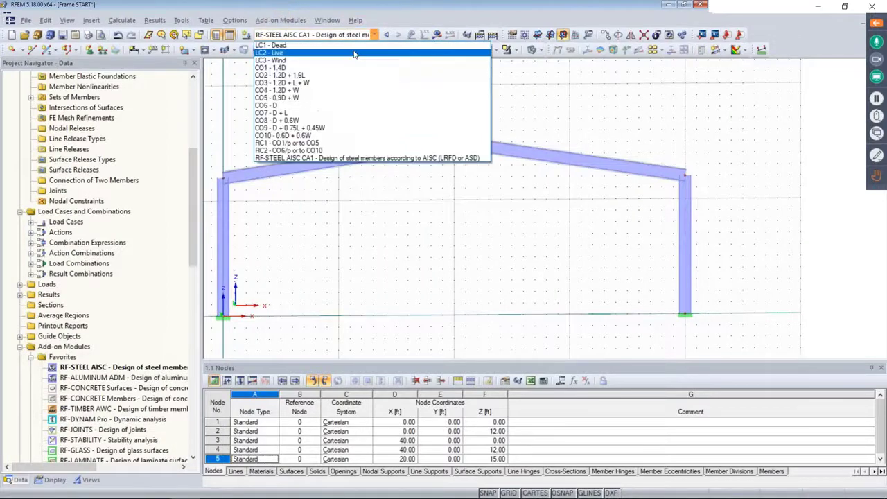
{"action": "left_click", "coordinate": [347, 47]}
{"action": "left_click", "coordinate": [411, 34]}
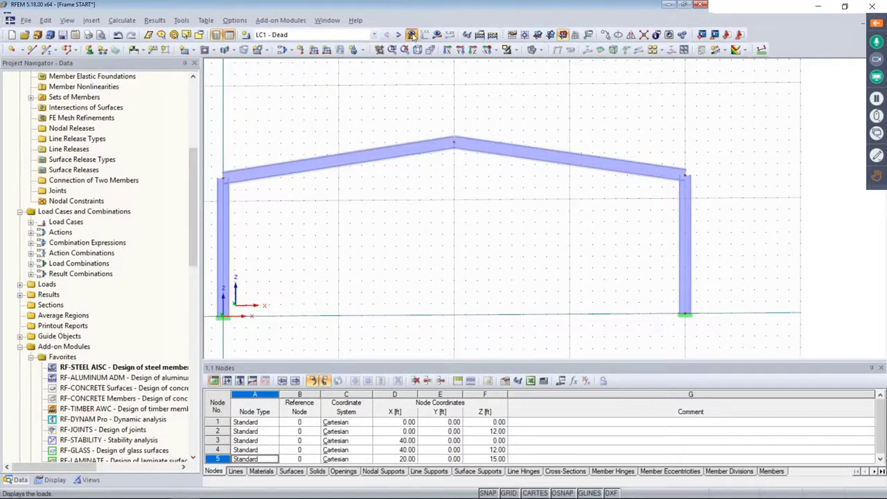
{"action": "scroll", "coordinate": [560, 233], "scroll_direction": "down", "scroll_amount": 1}
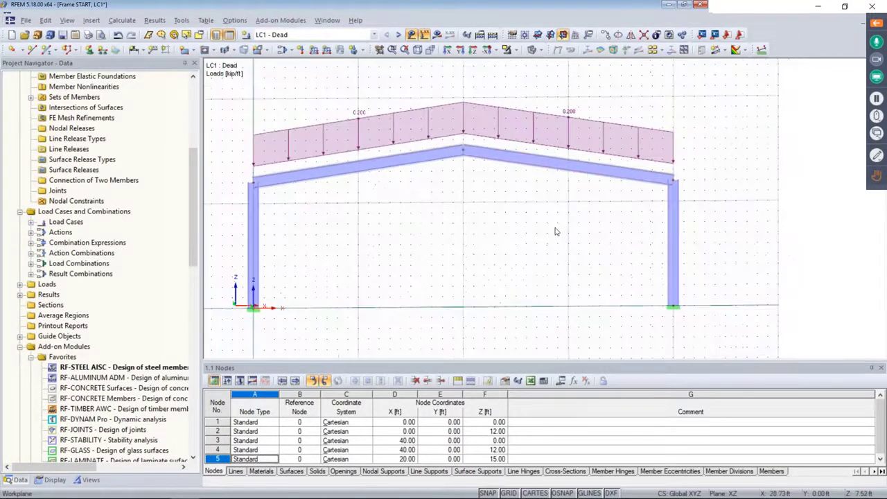
{"action": "middle_click_drag", "start_coordinate": [553, 222], "coordinate": [562, 239]}
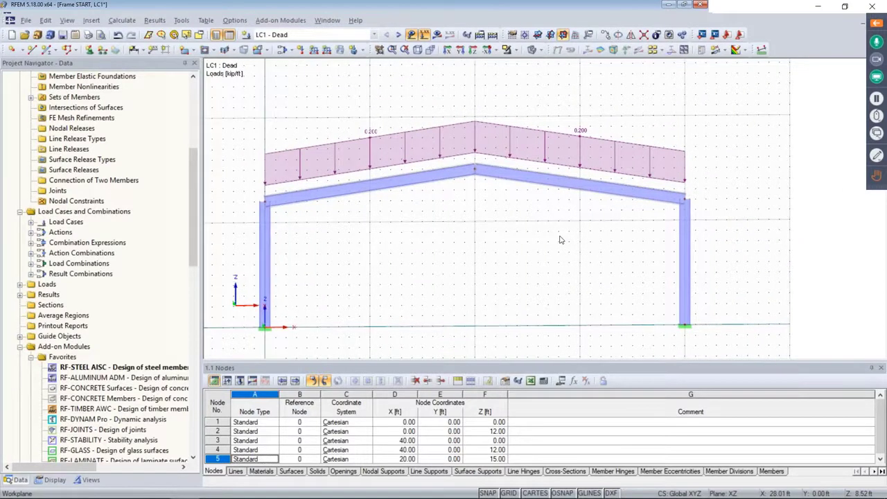
Step: Delete the rafter between the ridge and the X = 40 ft column, and extend the remaining rafter horizontally to that column's top node
{"action": "left_click_drag", "start_coordinate": [614, 241], "coordinate": [552, 114]}
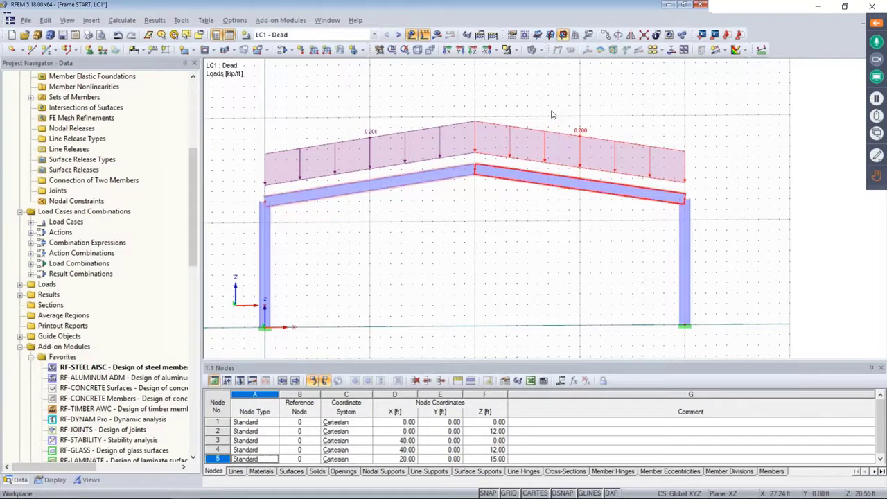
{"action": "key", "text": "Delete"}
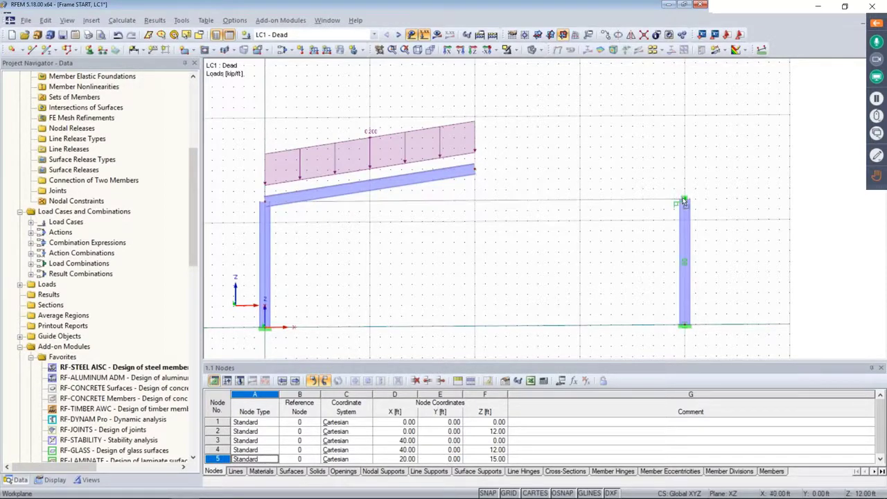
{"action": "left_click_drag", "start_coordinate": [684, 199], "coordinate": [685, 200]}
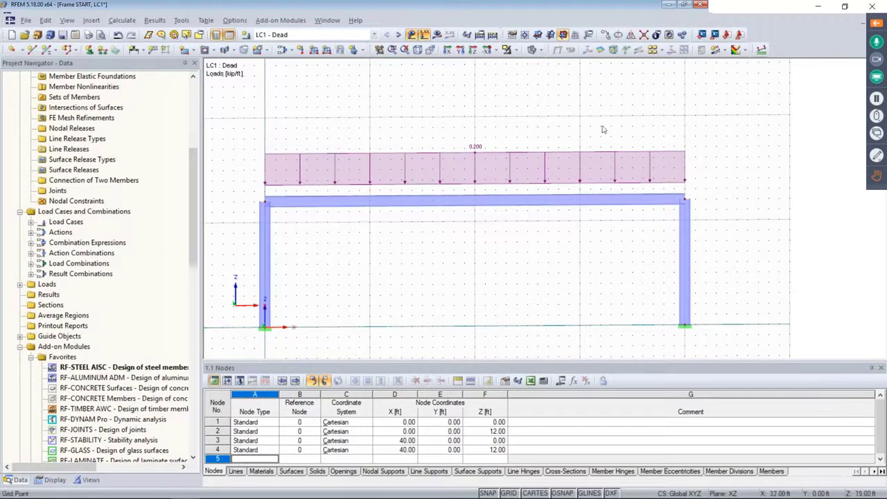
Step: Check the loads on the flat beam from the live case through combination CO1, and turn the load display off
{"action": "left_click", "coordinate": [398, 35]}
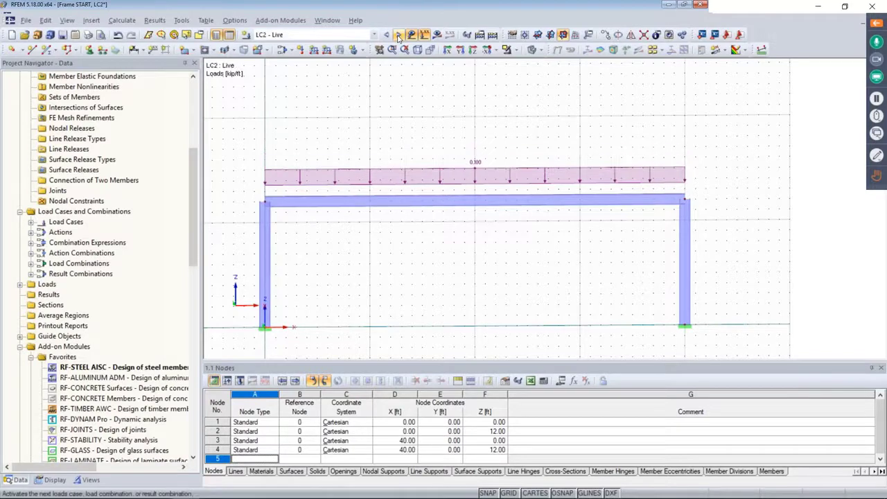
{"action": "left_click", "coordinate": [399, 35]}
{"action": "left_click", "coordinate": [398, 36]}
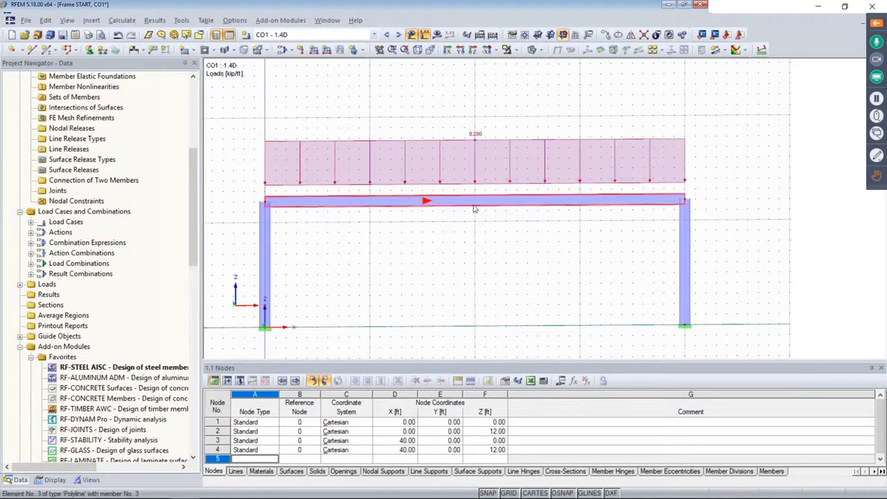
{"action": "left_click", "coordinate": [410, 36]}
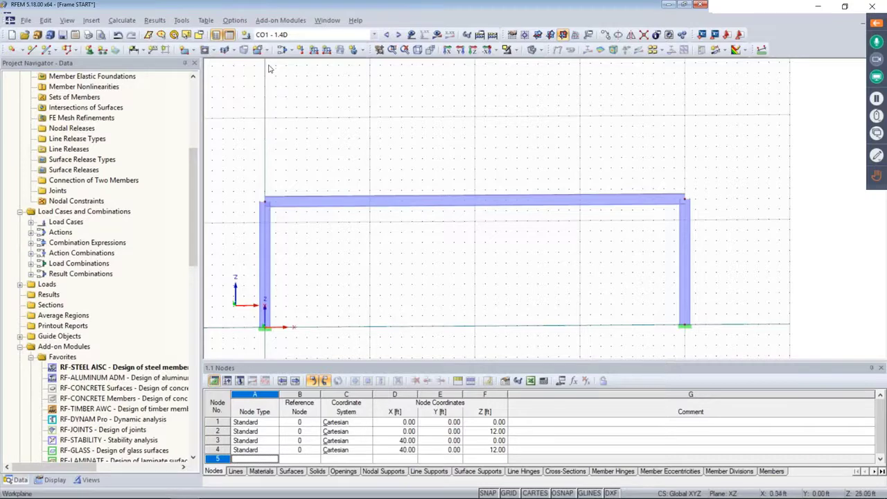
Step: Create load case LC4 named Torsion with the Live action category, and review the regenerated load combinations before accepting
{"action": "left_click", "coordinate": [284, 49]}
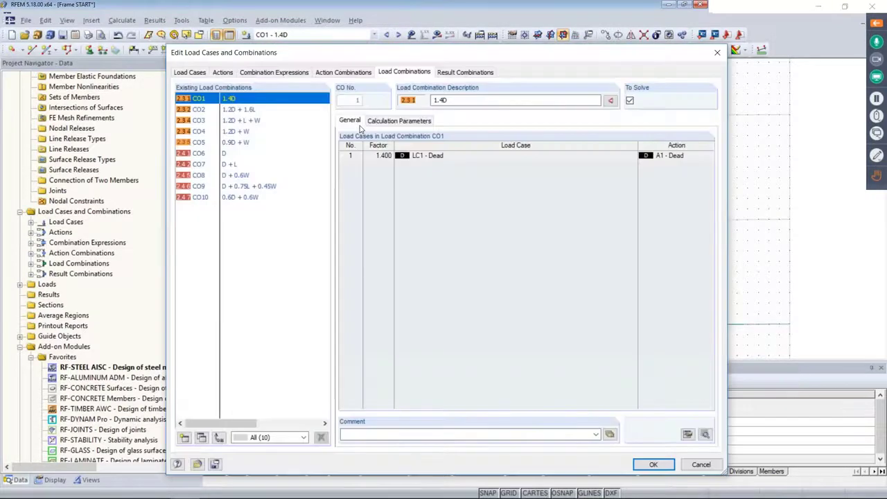
{"action": "left_click", "coordinate": [190, 73]}
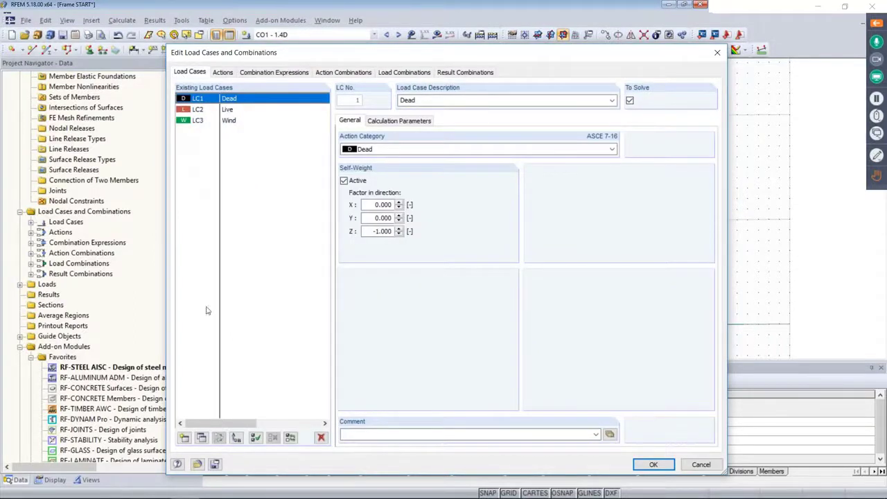
{"action": "left_click", "coordinate": [184, 438]}
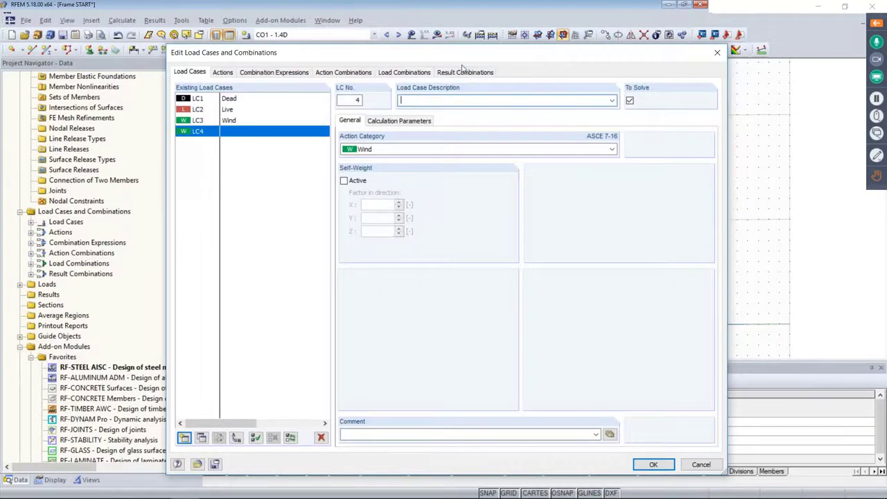
{"action": "type", "text": "Torsion"}
{"action": "left_click", "coordinate": [389, 148]}
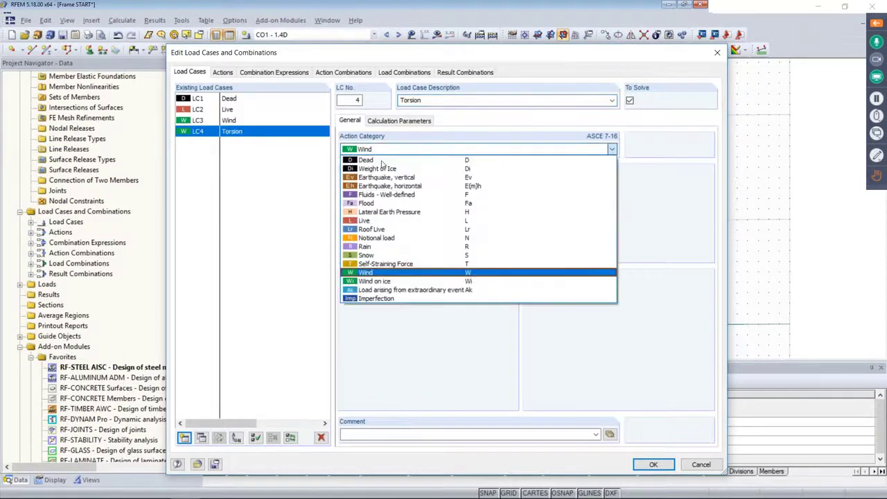
{"action": "left_click", "coordinate": [370, 221]}
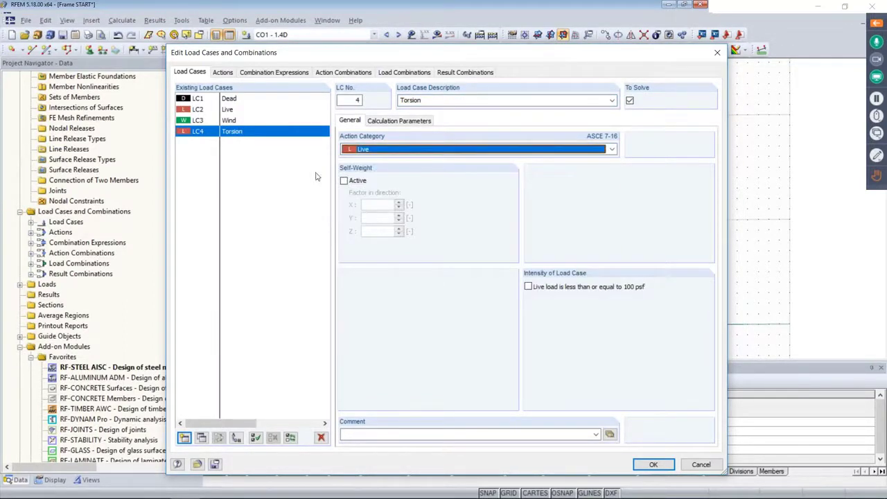
{"action": "left_click", "coordinate": [392, 74]}
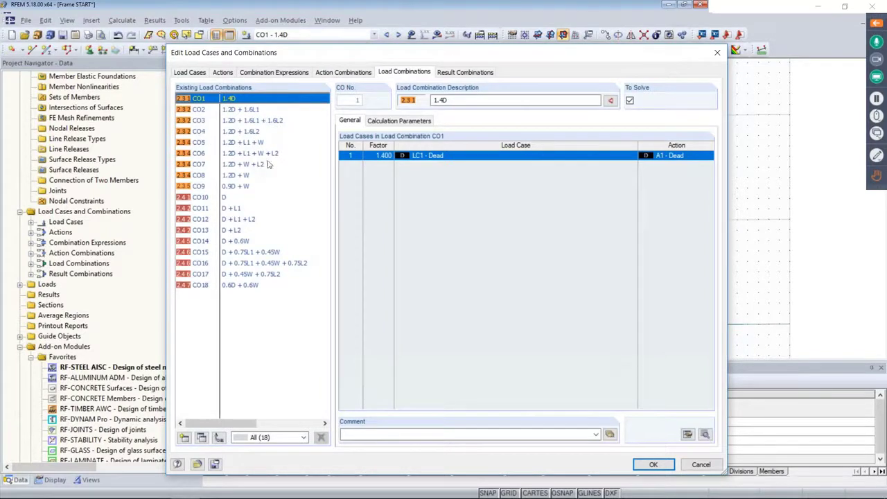
{"action": "left_click", "coordinate": [653, 464]}
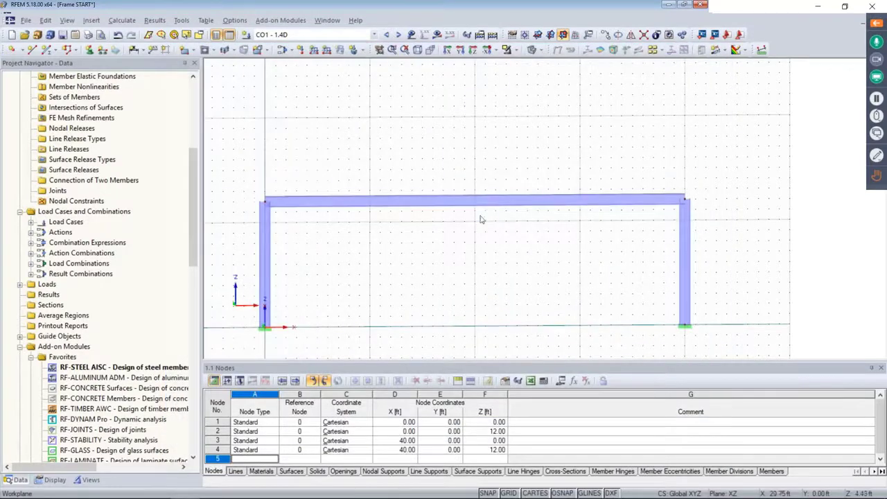
Step: Start a new member load in LC4 - Torsion as a concentrated moment about the global XL direction
{"action": "left_click", "coordinate": [374, 34]}
{"action": "left_click", "coordinate": [326, 68]}
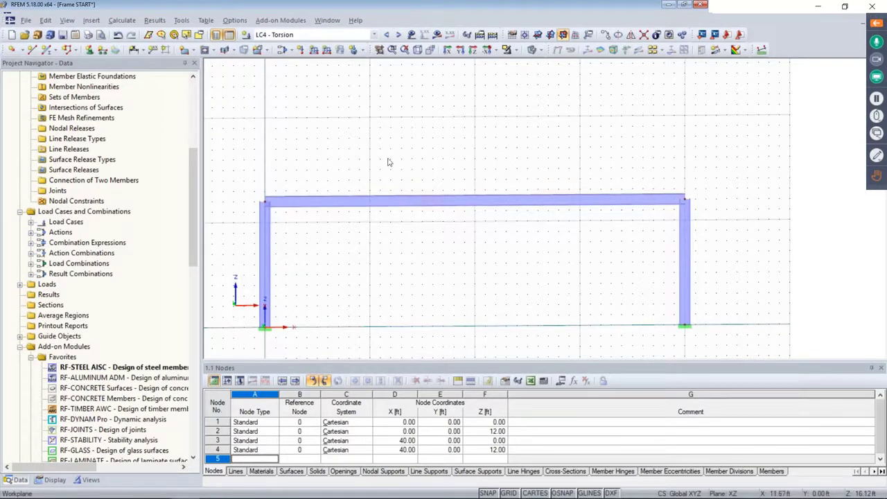
{"action": "left_click", "coordinate": [315, 55]}
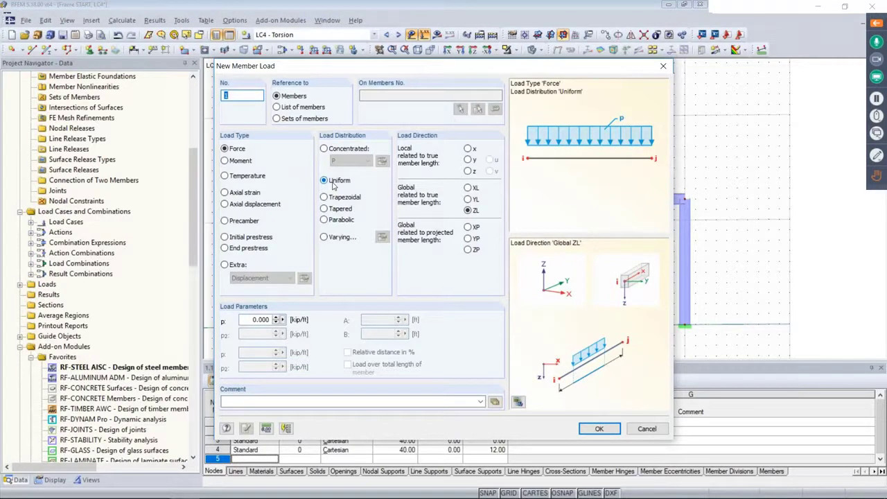
{"action": "left_click", "coordinate": [324, 148]}
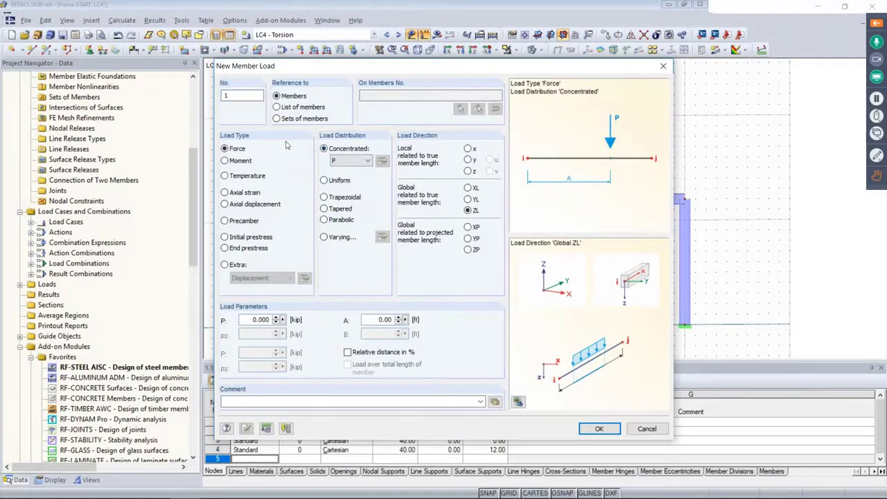
{"action": "left_click", "coordinate": [225, 160]}
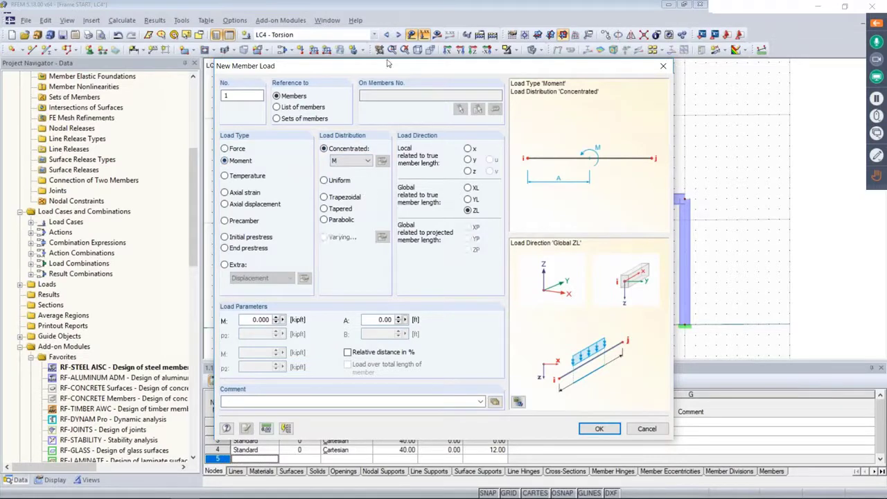
{"action": "left_click_drag", "start_coordinate": [390, 72], "coordinate": [537, 61]}
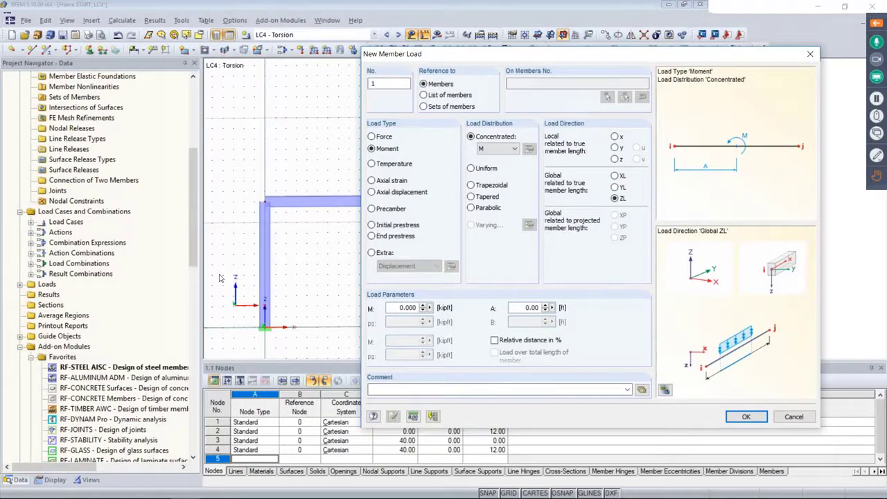
{"action": "left_click", "coordinate": [616, 177]}
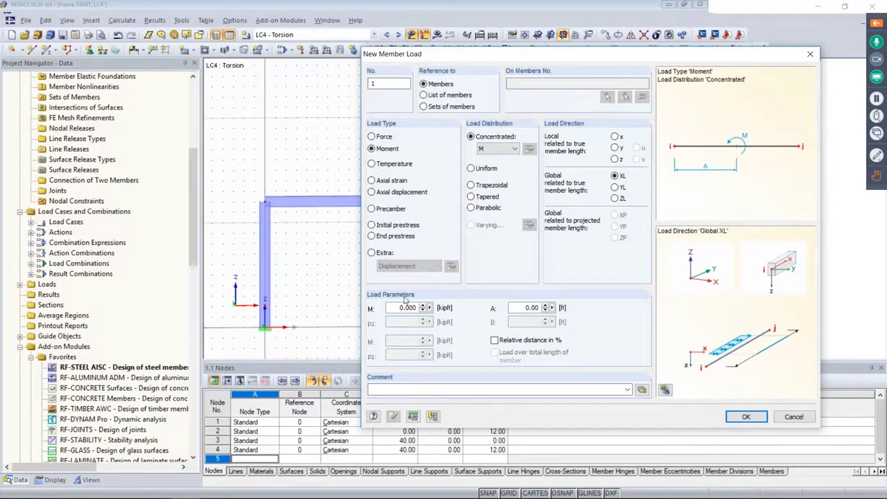
Step: Set the moment to 7 kipft at a distance of 20 ft and apply it to the horizontal beam
{"action": "left_click_drag", "start_coordinate": [396, 308], "coordinate": [435, 311]}
{"action": "type", "text": "7"}
{"action": "key", "text": "Tab"}
{"action": "type", "text": "20"}
{"action": "left_click", "coordinate": [747, 417]}
{"action": "left_click_drag", "start_coordinate": [530, 249], "coordinate": [391, 106]}
{"action": "middle_click_drag", "start_coordinate": [599, 174], "coordinate": [507, 171], "text": "ctrl"}
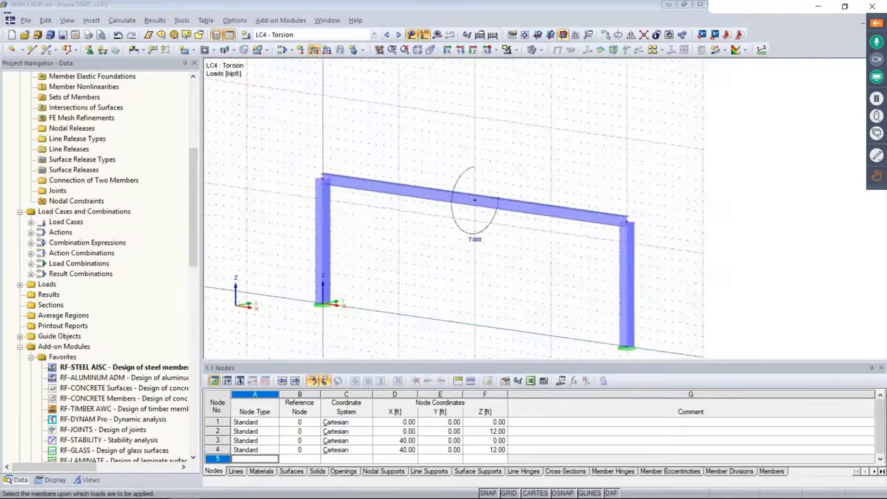
{"action": "key", "text": "Escape"}
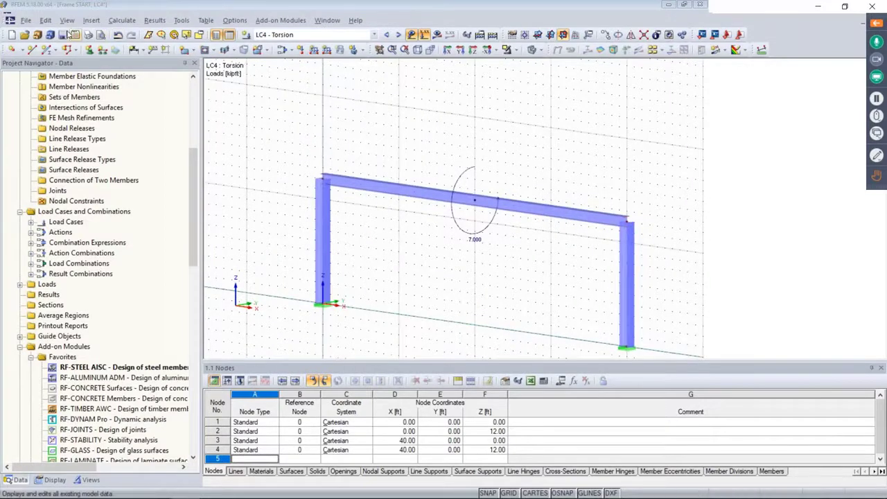
Step: Review the loads of successive load combinations up to CO6 - 1.2D + L1 + W + L2
{"action": "middle_click_drag", "start_coordinate": [484, 276], "coordinate": [608, 268], "text": "ctrl"}
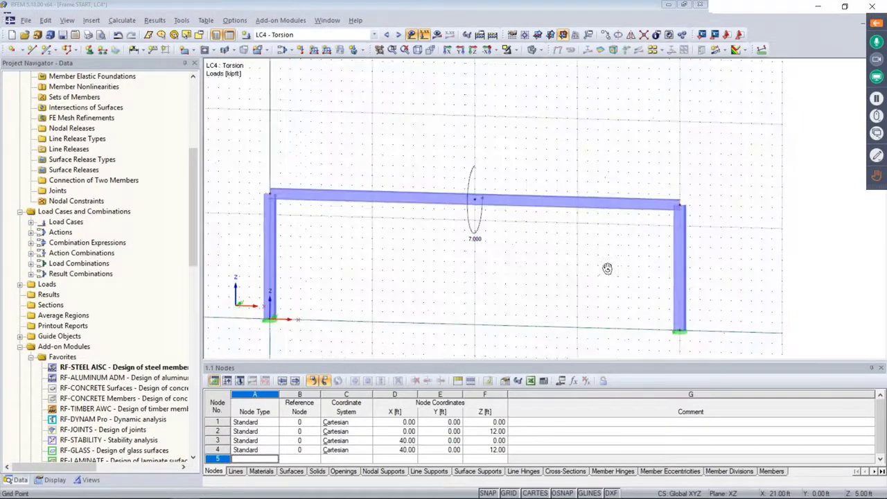
{"action": "left_click", "coordinate": [398, 35]}
{"action": "left_click", "coordinate": [398, 35]}
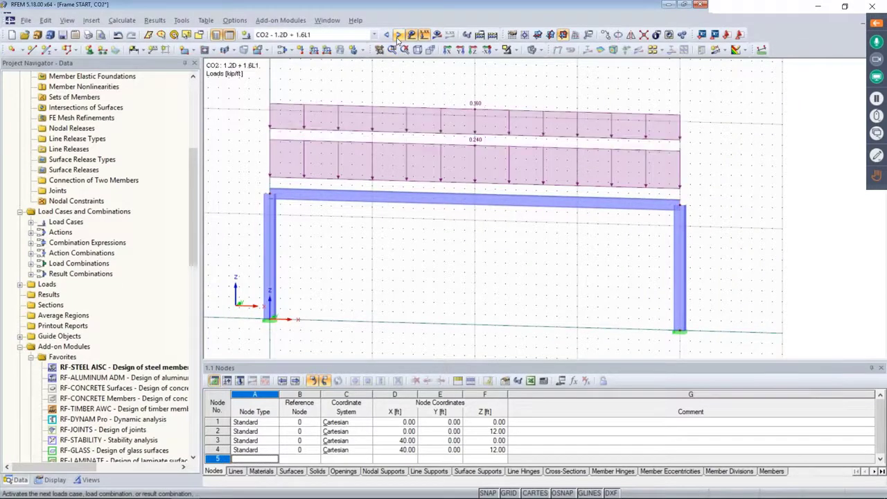
{"action": "left_click", "coordinate": [398, 34]}
{"action": "left_click", "coordinate": [398, 34]}
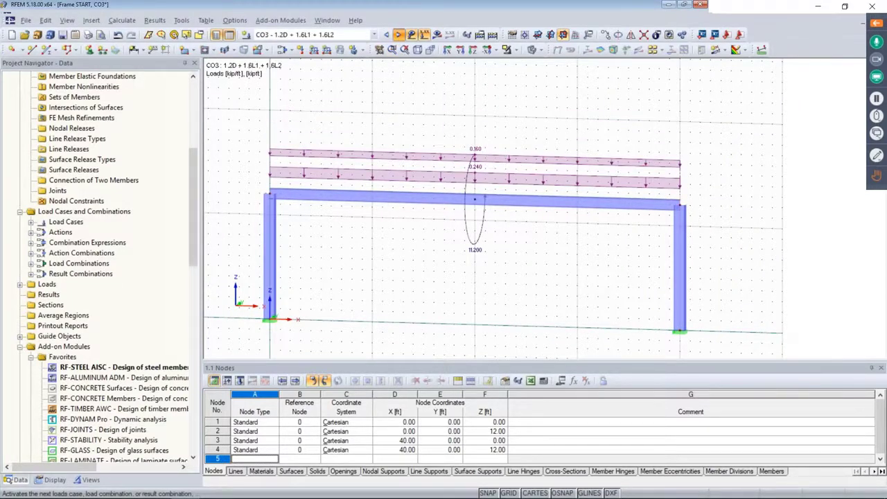
{"action": "left_click", "coordinate": [398, 35]}
{"action": "left_click", "coordinate": [398, 34]}
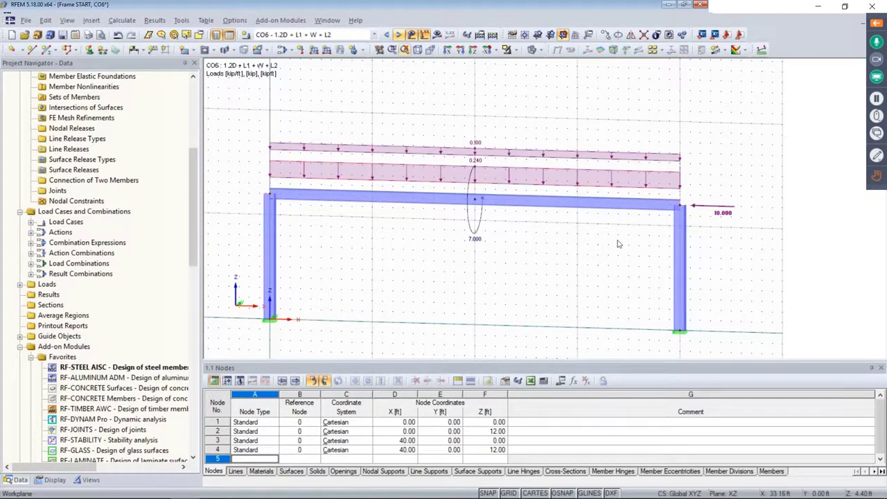
Step: Create a set of members of type continuous members from the horizontal beam, member 3
{"action": "middle_click_drag", "start_coordinate": [510, 246], "coordinate": [589, 236], "text": "ctrl"}
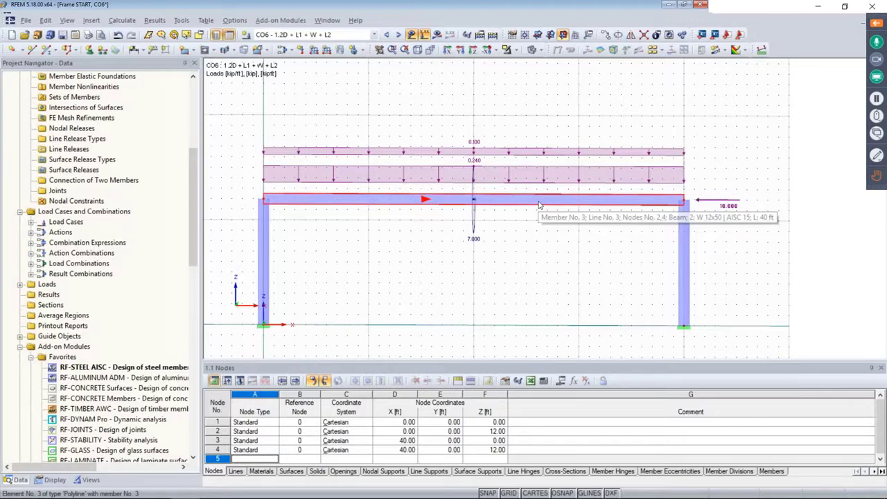
{"action": "right_click", "coordinate": [418, 199]}
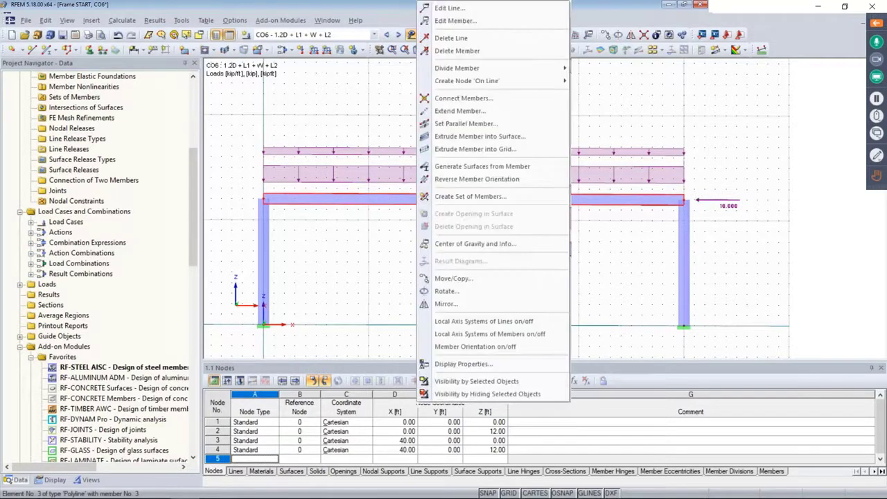
{"action": "left_click", "coordinate": [431, 199]}
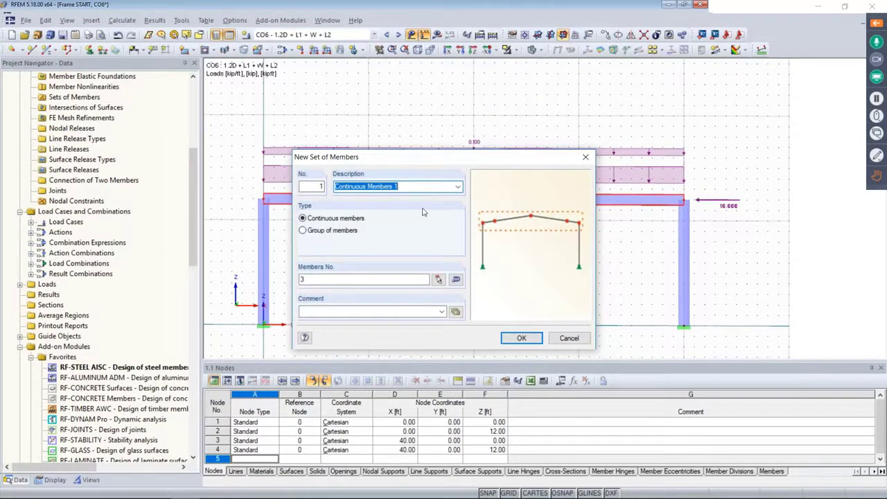
{"action": "left_click", "coordinate": [522, 338]}
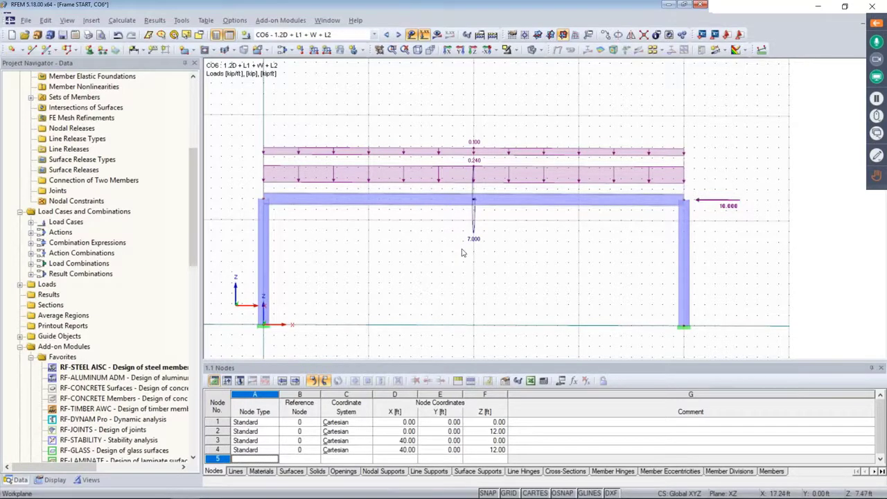
{"action": "middle_click_drag", "start_coordinate": [507, 249], "coordinate": [457, 253], "text": "ctrl"}
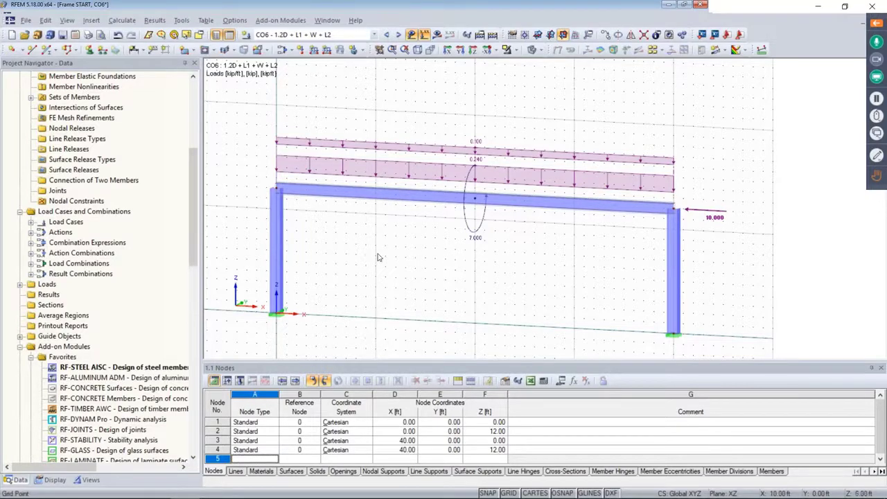
Step: Hide the load display, open the RF-STEEL AISC design case and add CO6 to CO9 to the ultimate limit state design
{"action": "middle_click_drag", "start_coordinate": [485, 264], "coordinate": [505, 248], "text": "ctrl"}
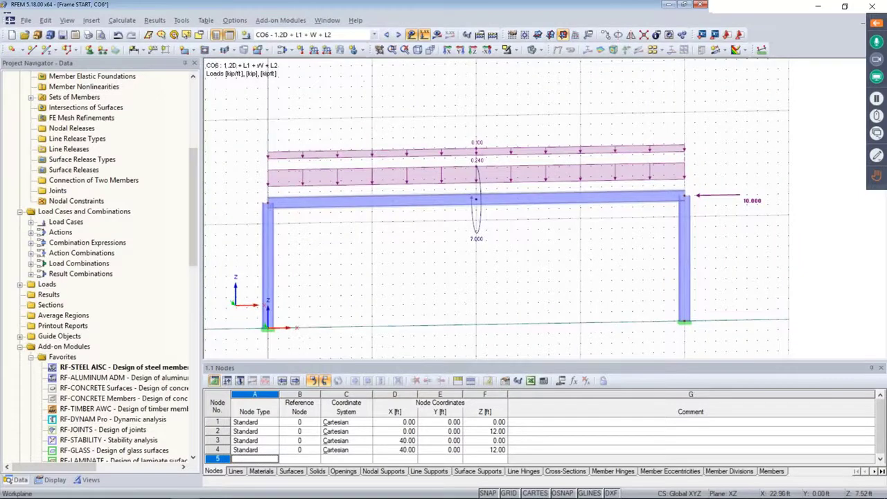
{"action": "left_click", "coordinate": [412, 35]}
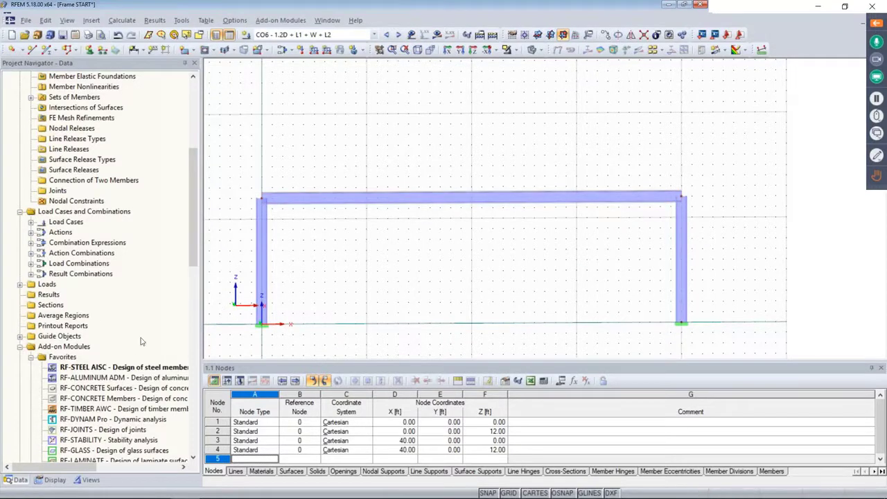
{"action": "double_click", "coordinate": [113, 367]}
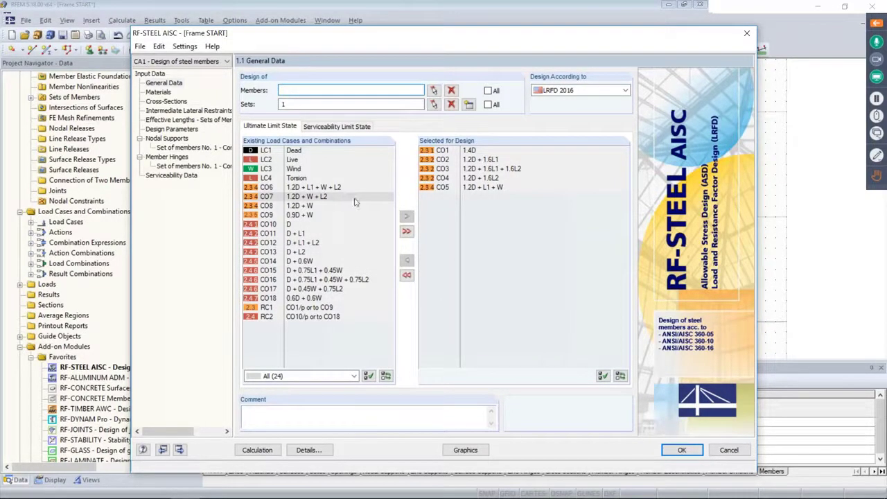
{"action": "left_click", "coordinate": [310, 187]}
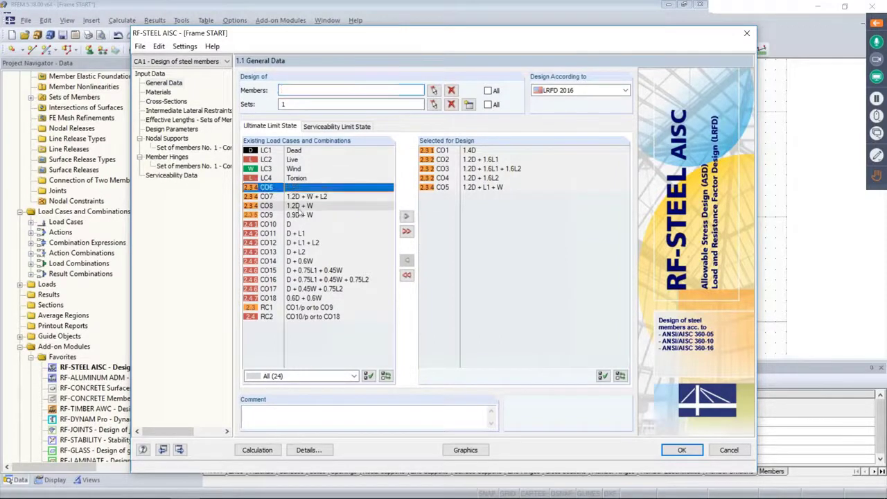
{"action": "left_click", "coordinate": [323, 213], "text": "shift"}
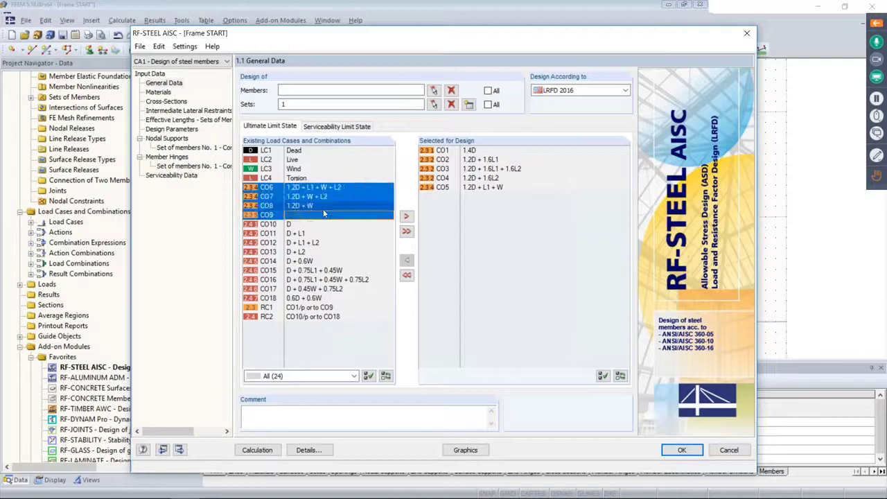
{"action": "left_click", "coordinate": [406, 216]}
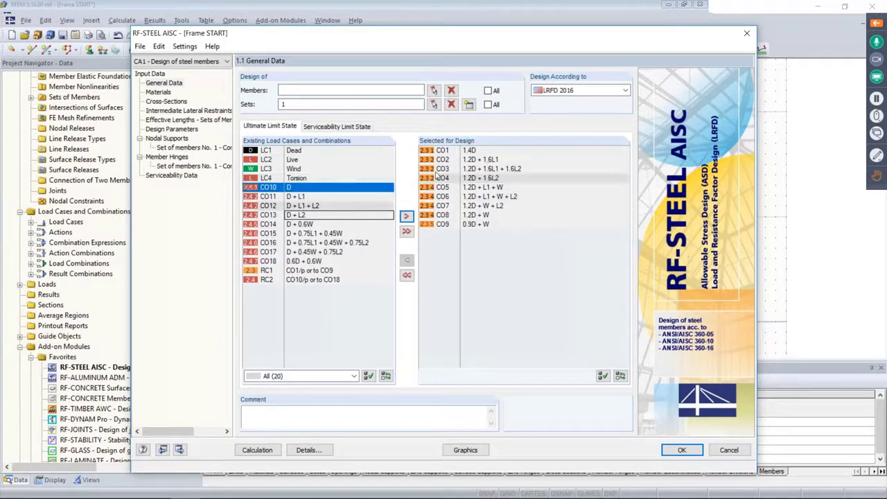
Step: Remove all load combinations from the serviceability limit state design and return to the ultimate limit state selection for set 1
{"action": "left_click", "coordinate": [350, 127]}
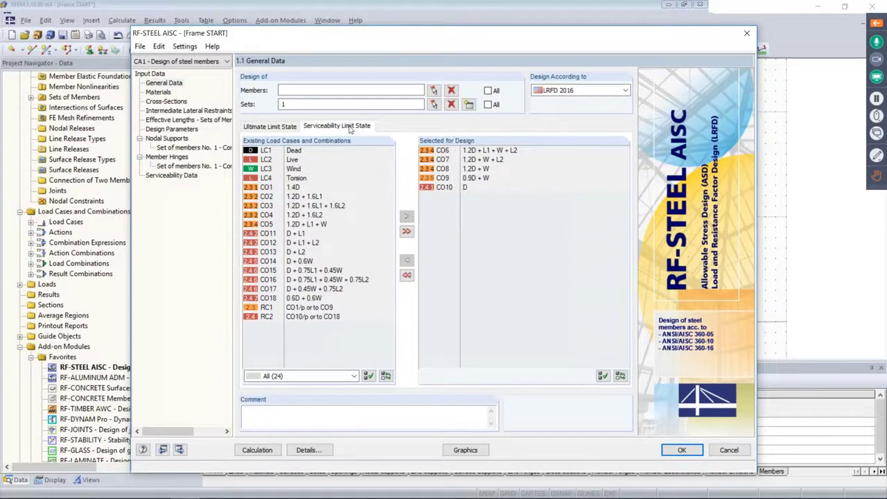
{"action": "left_click", "coordinate": [407, 275]}
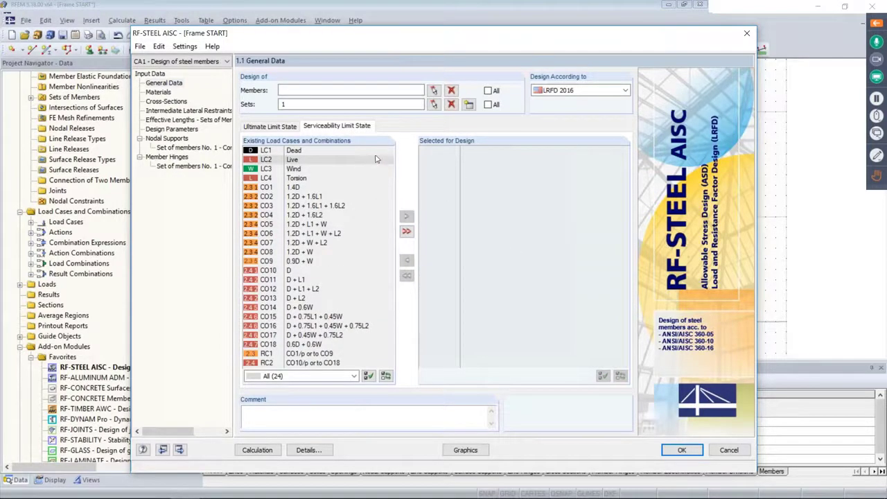
{"action": "left_click", "coordinate": [269, 126]}
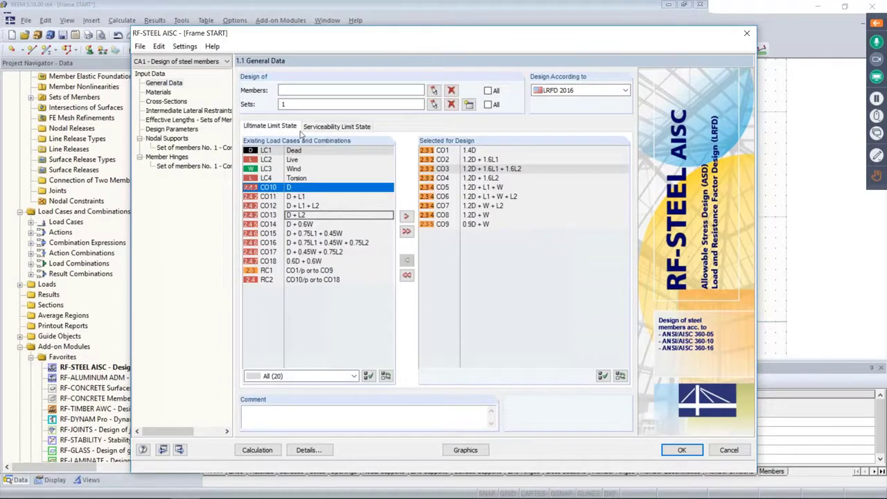
{"action": "left_click", "coordinate": [295, 103]}
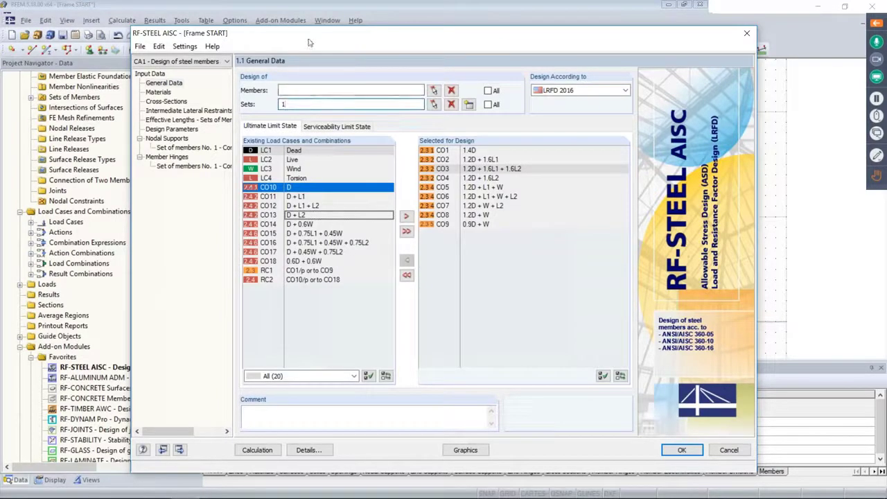
{"action": "left_click_drag", "start_coordinate": [310, 43], "coordinate": [334, 53]}
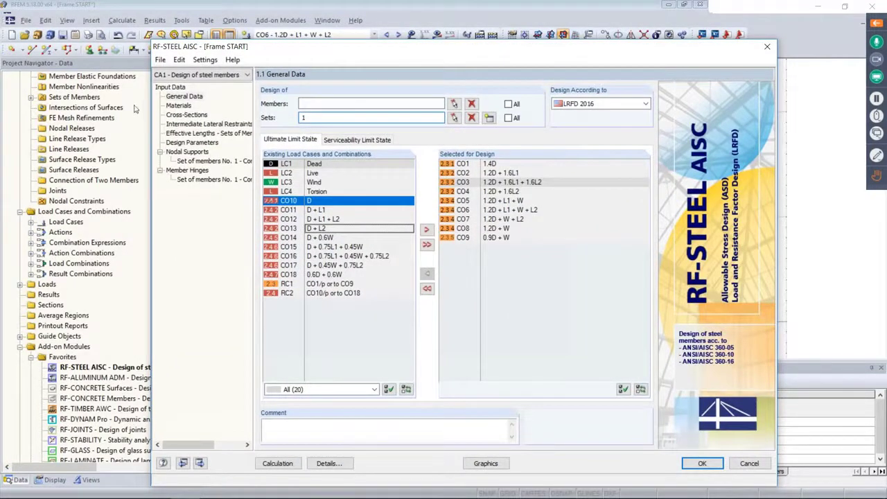
Step: Enable intermediate lateral restraints for member 3 with the lateral and torsional type and set their number to 3
{"action": "left_click", "coordinate": [179, 105]}
{"action": "left_click", "coordinate": [181, 115]}
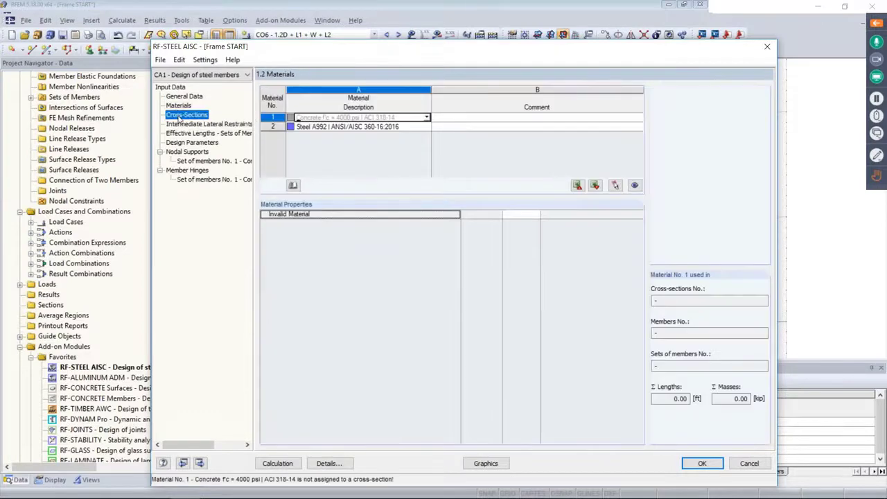
{"action": "left_click", "coordinate": [182, 124]}
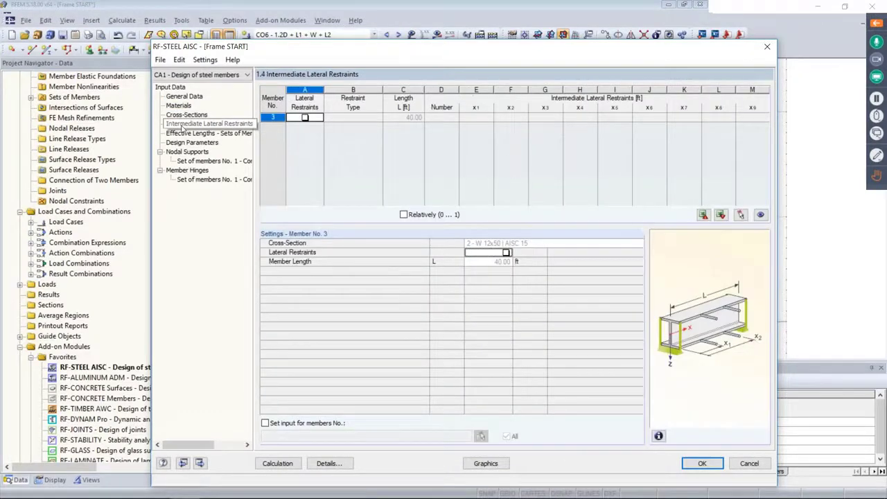
{"action": "left_click", "coordinate": [305, 117]}
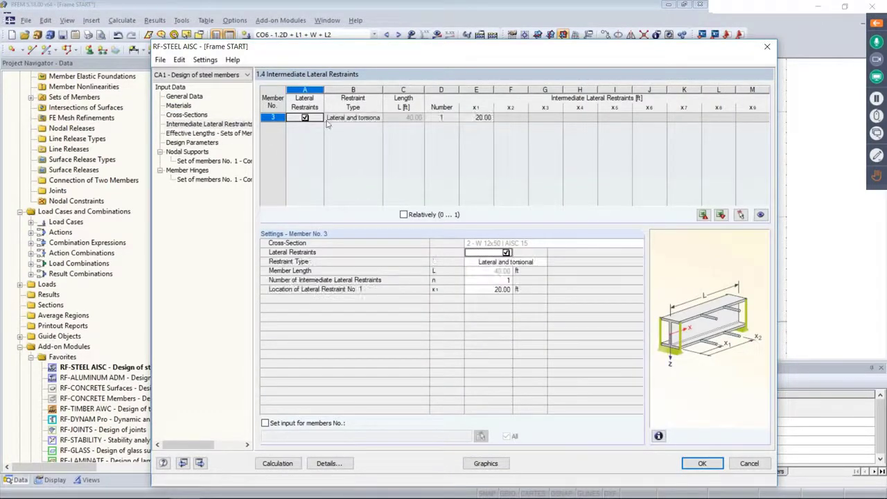
{"action": "left_click", "coordinate": [362, 118]}
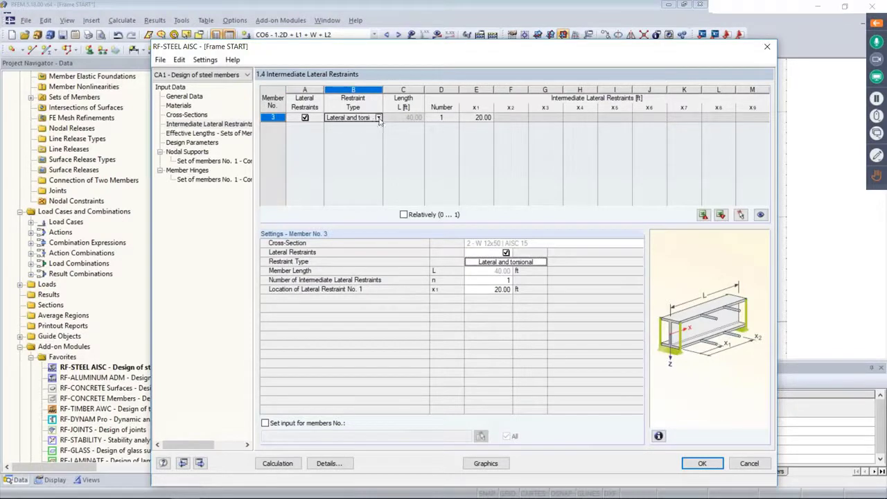
{"action": "left_click", "coordinate": [378, 118]}
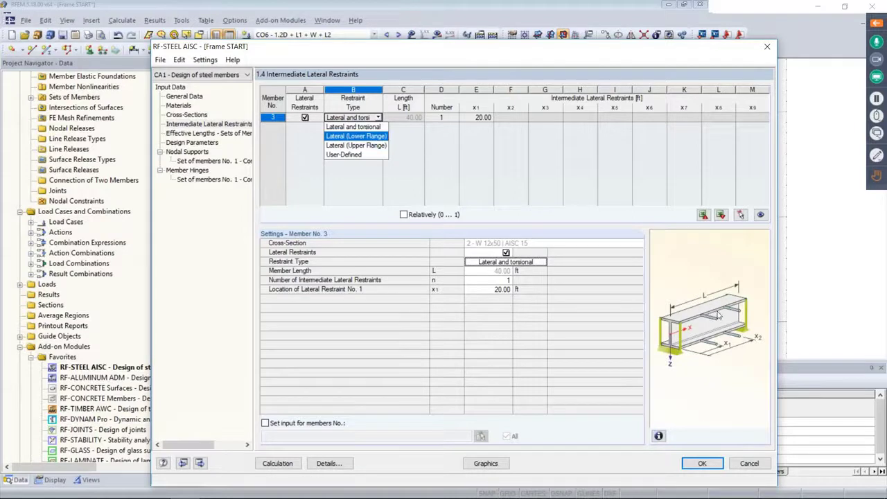
{"action": "left_click", "coordinate": [448, 118]}
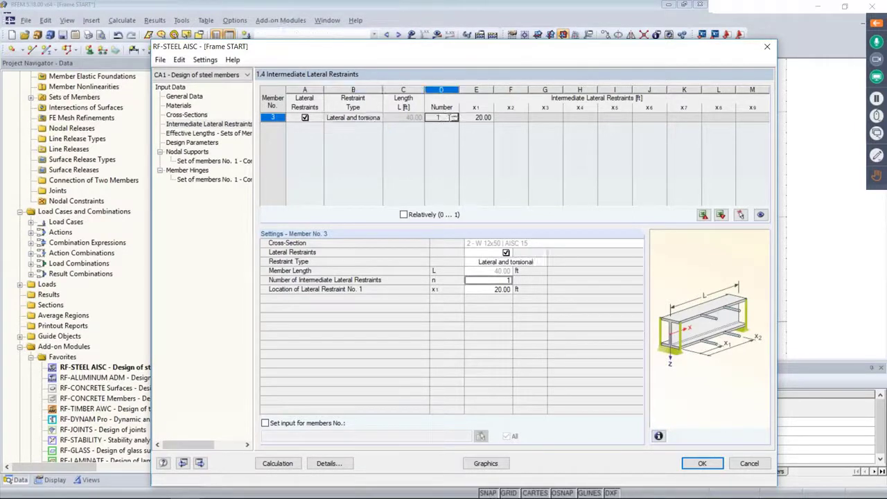
{"action": "left_click", "coordinate": [454, 116]}
{"action": "left_click", "coordinate": [454, 117]}
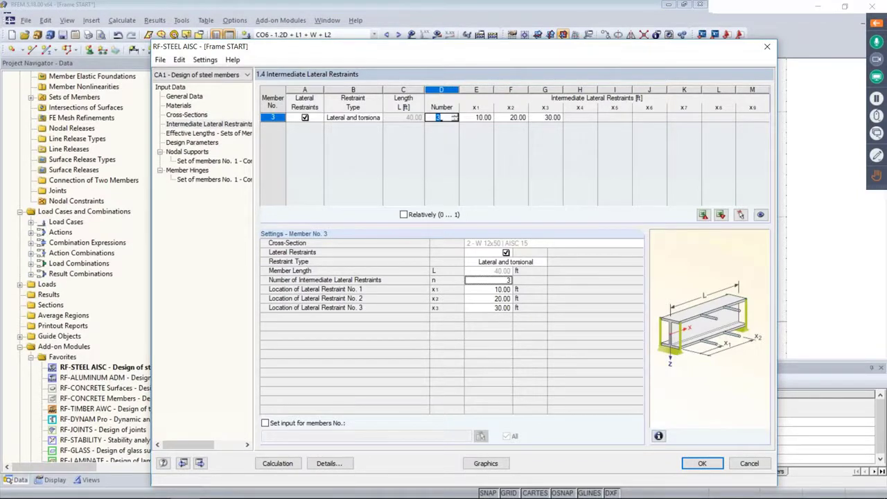
Step: Set the effective lengths of member set 1 to 40 ft for buckling about axis y, axis z and torsional buckling
{"action": "left_click", "coordinate": [197, 133]}
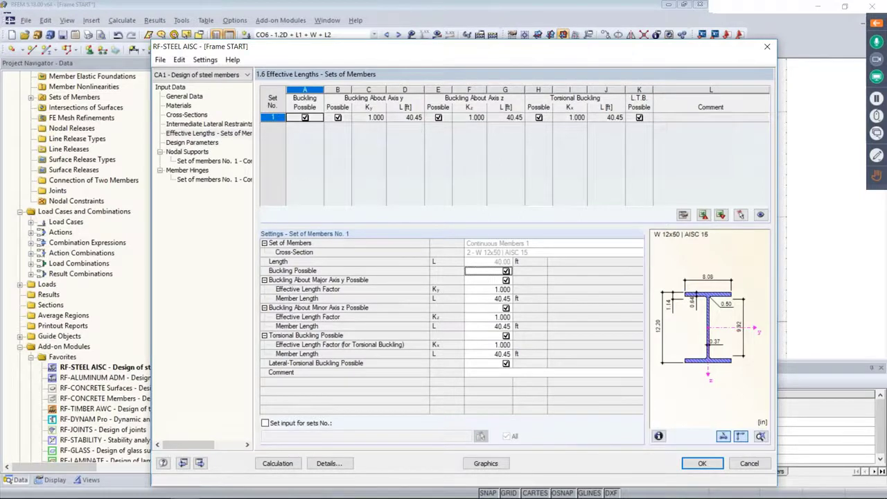
{"action": "left_click", "coordinate": [407, 118]}
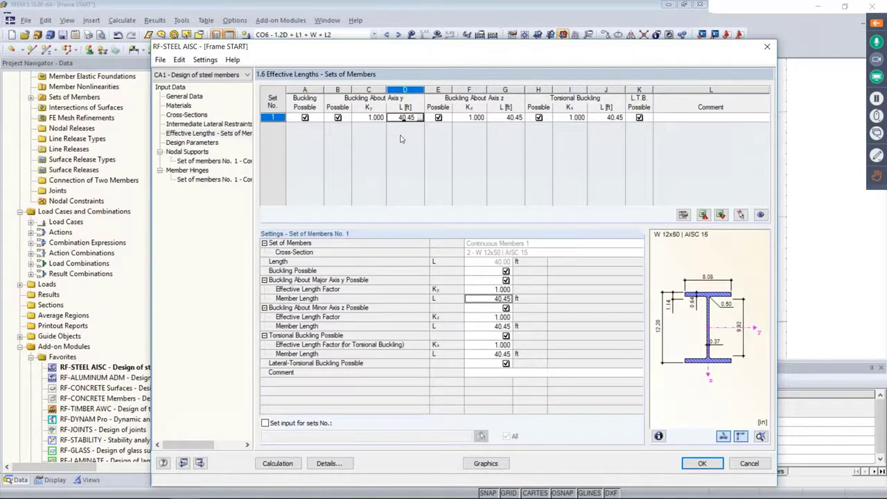
{"action": "type", "text": "40"}
{"action": "key", "text": "Tab"}
{"action": "key", "text": "Tab"}
{"action": "key", "text": "Tab"}
{"action": "type", "text": "40"}
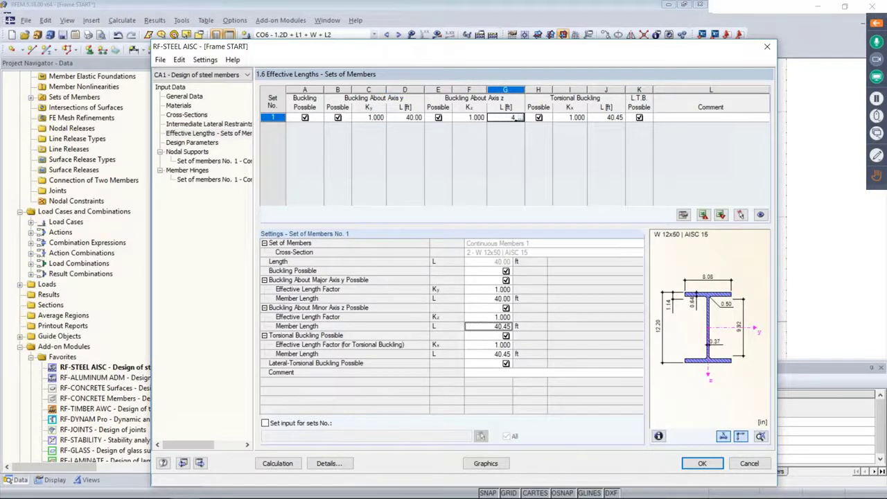
{"action": "key", "text": "Tab"}
{"action": "key", "text": "Tab"}
{"action": "key", "text": "Tab"}
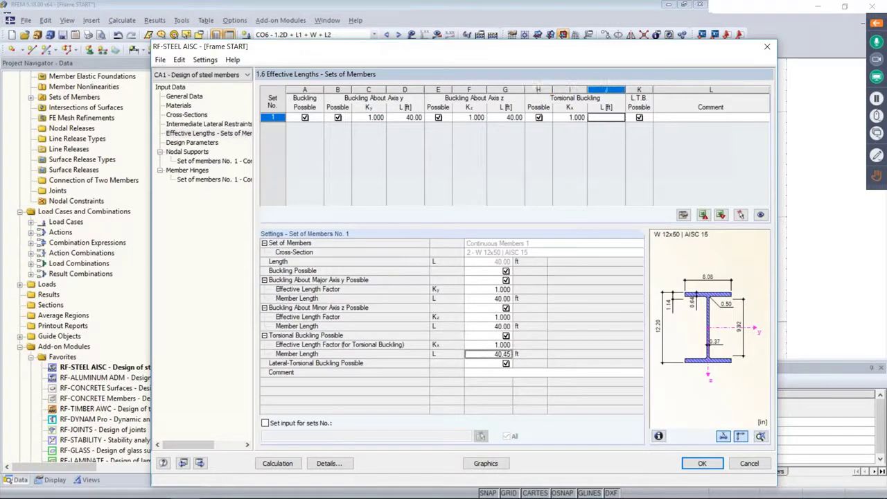
{"action": "type", "text": "40.00"}
{"action": "key", "text": "Tab"}
{"action": "left_click_drag", "start_coordinate": [361, 47], "coordinate": [344, 247]}
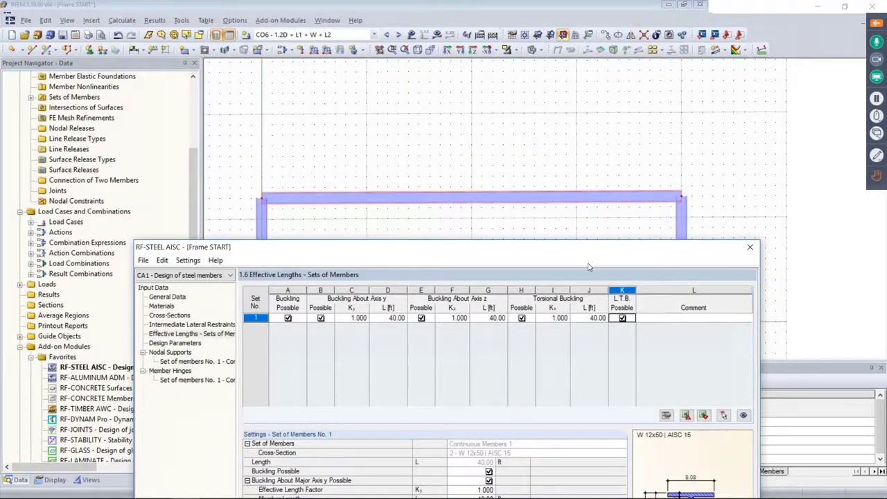
{"action": "left_click_drag", "start_coordinate": [581, 257], "coordinate": [598, 56]}
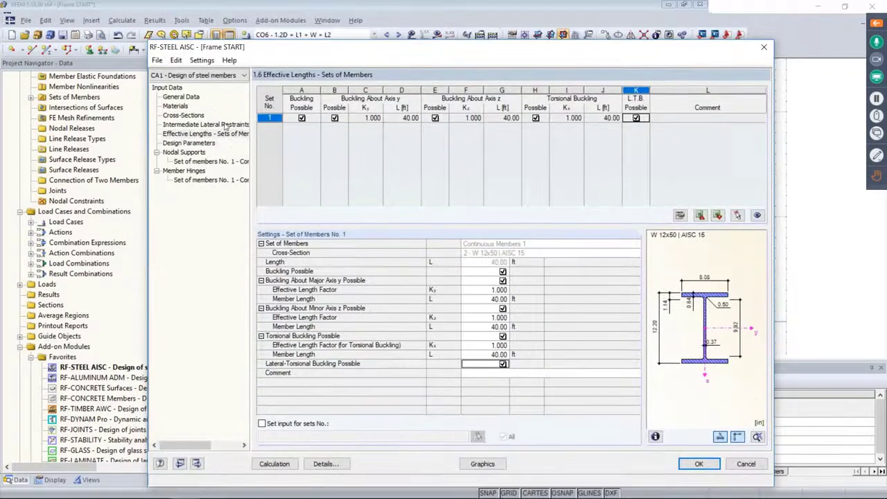
Step: Review the nodal supports of the member set with only the set shown in the preview, and check its member hinges
{"action": "left_click", "coordinate": [176, 153]}
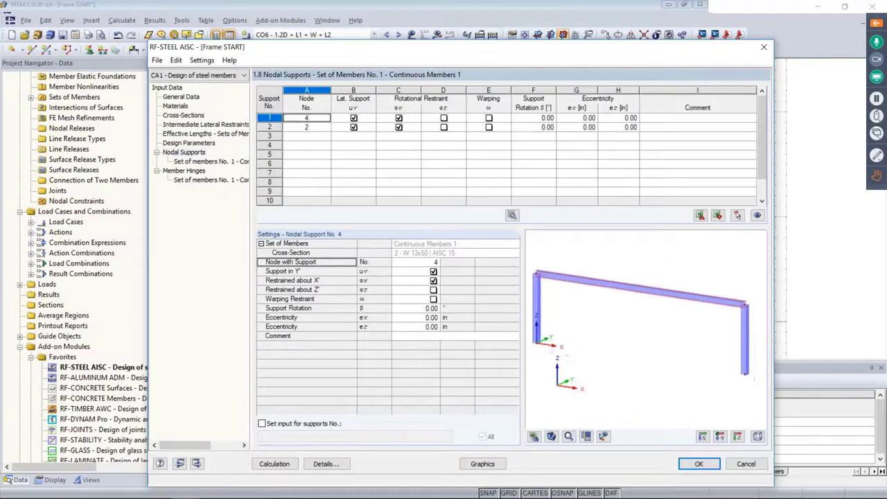
{"action": "scroll", "coordinate": [629, 311], "scroll_direction": "down", "scroll_amount": 1}
{"action": "middle_click_drag", "start_coordinate": [631, 312], "coordinate": [628, 304]}
{"action": "left_click", "coordinate": [604, 437]}
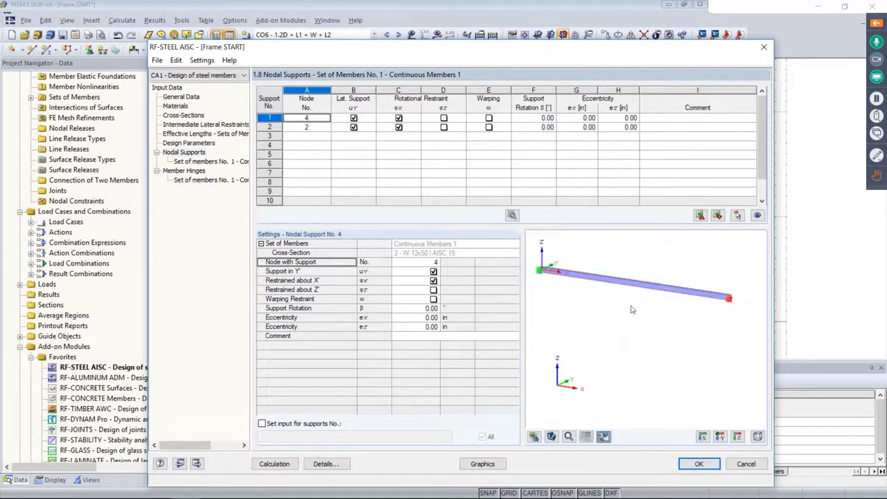
{"action": "middle_click_drag", "start_coordinate": [692, 305], "coordinate": [675, 310], "text": "ctrl"}
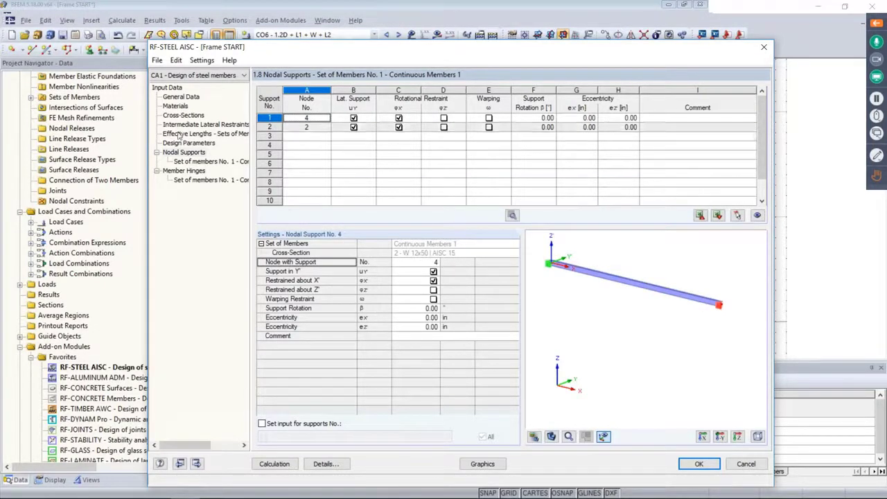
{"action": "left_click", "coordinate": [198, 172]}
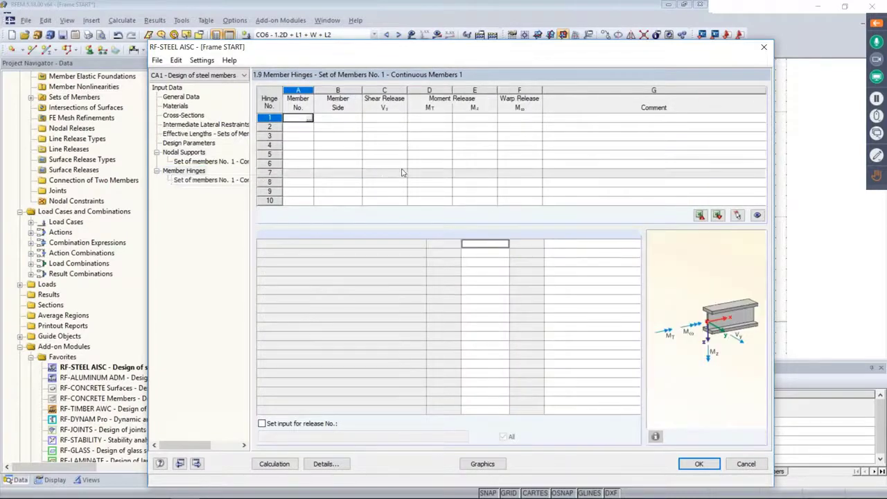
{"action": "left_click_drag", "start_coordinate": [485, 54], "coordinate": [491, 24]}
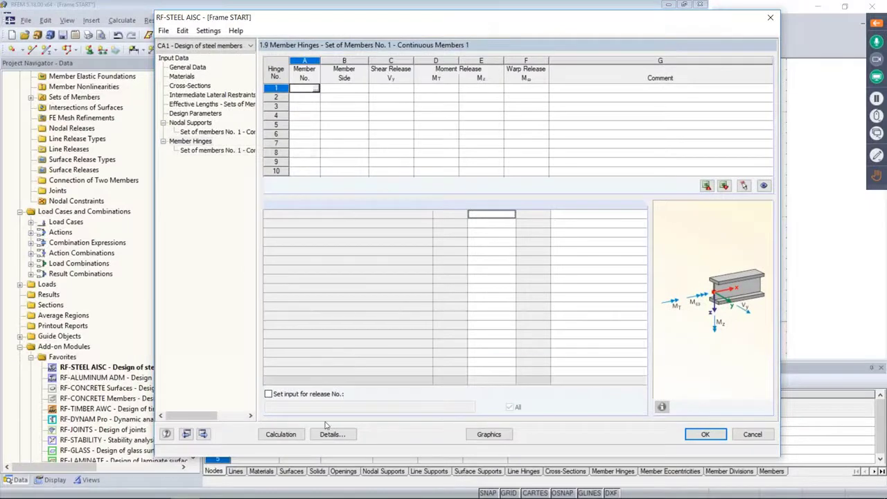
Step: Run the design calculation and show the Design Guide No. 9 torsion shear stress check details by set of members
{"action": "left_click", "coordinate": [280, 434]}
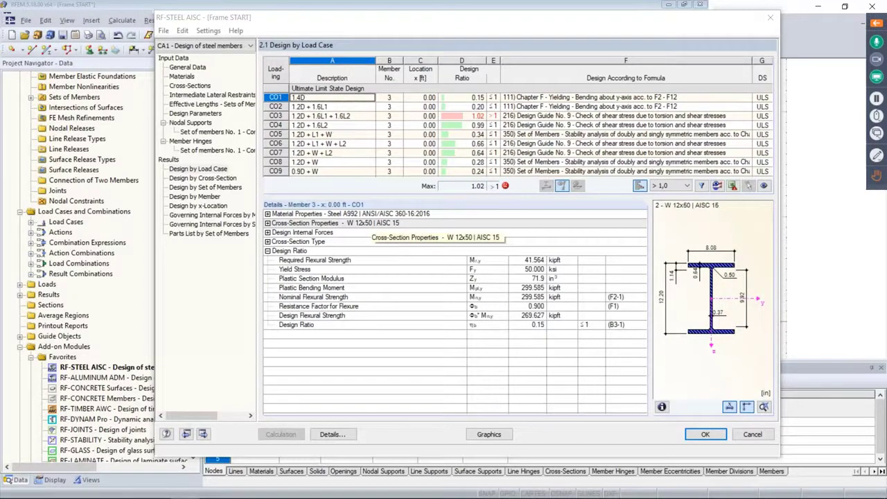
{"action": "left_click", "coordinate": [183, 188]}
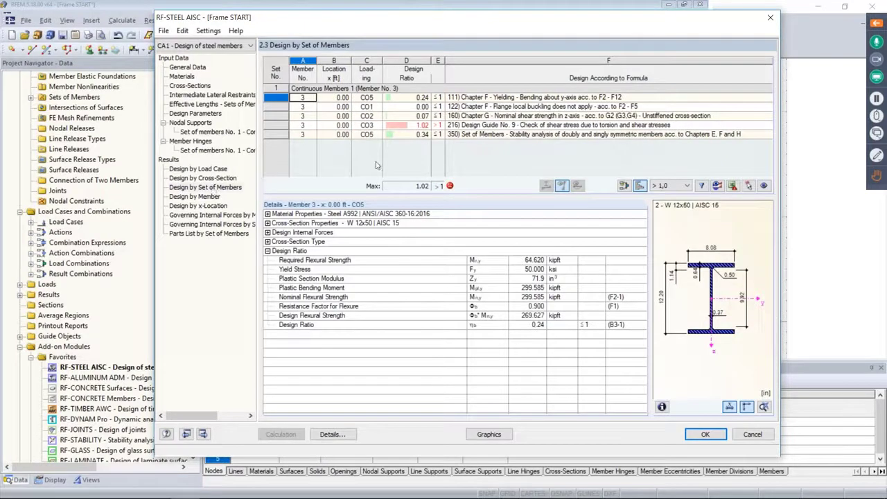
{"action": "left_click", "coordinate": [458, 125]}
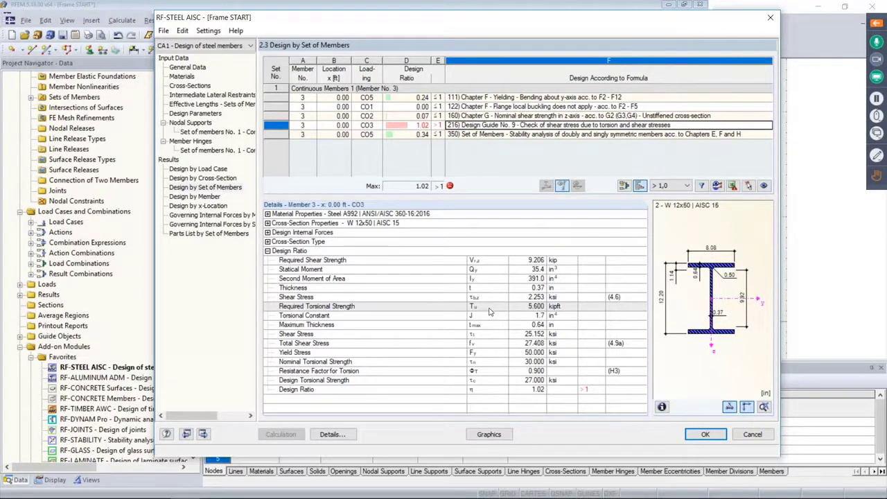
Step: Switch to the PowerPoint slide show to read the combined shear stress formulas for RF-STEEL AISC torsion design
{"action": "key", "text": "super+Tab"}
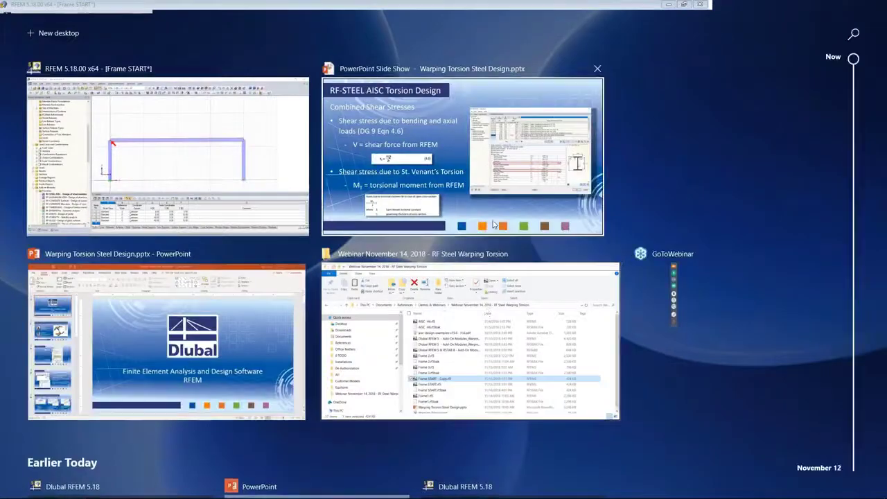
{"action": "left_click", "coordinate": [494, 224]}
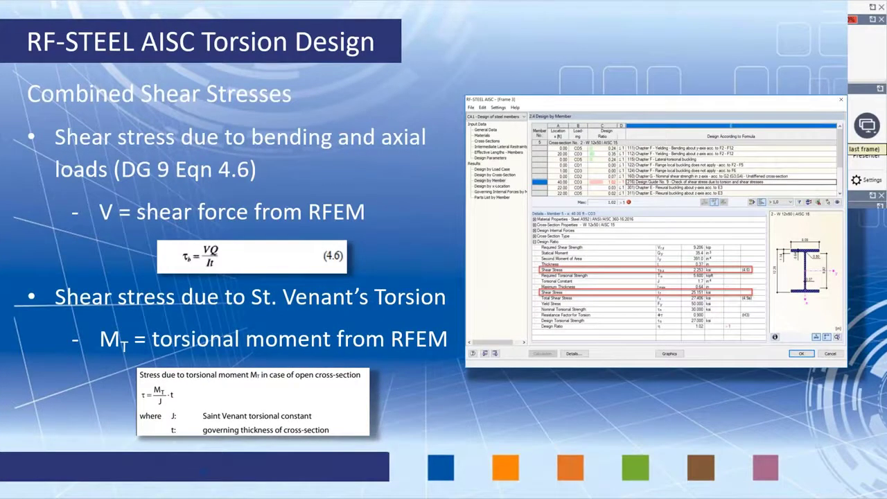
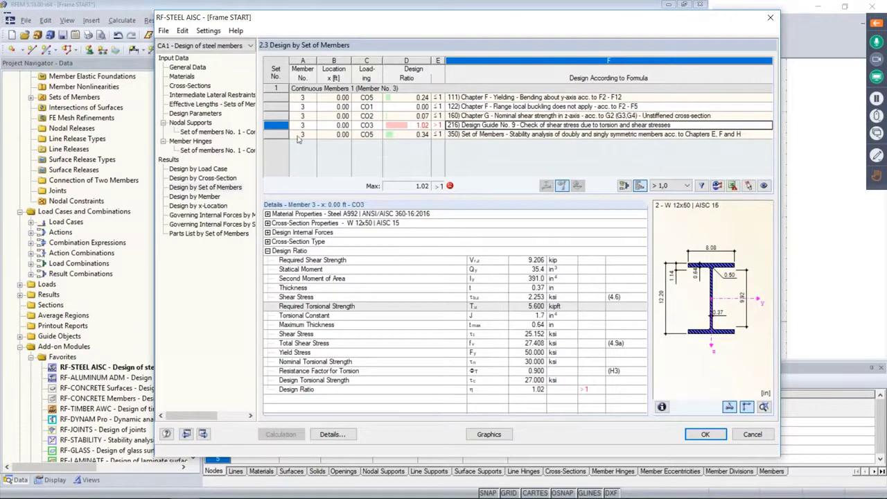
Step: Copy design case CA1 to a new case No. 2 with the description "Warping Torsion"
{"action": "left_click", "coordinate": [165, 31]}
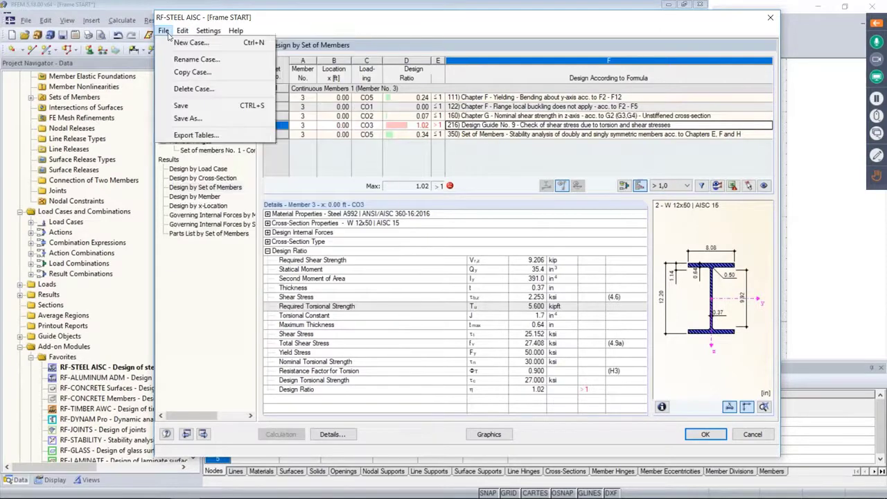
{"action": "left_click", "coordinate": [182, 72]}
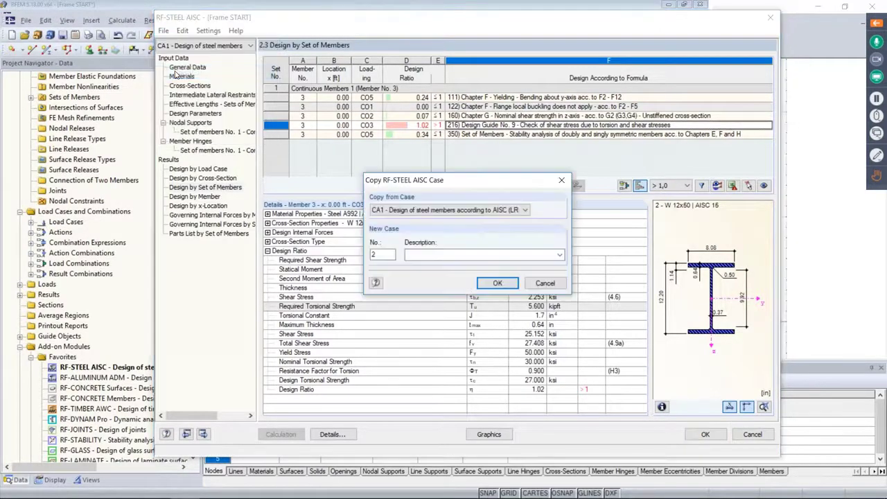
{"action": "left_click", "coordinate": [428, 255]}
{"action": "type", "text": "Warping T"}
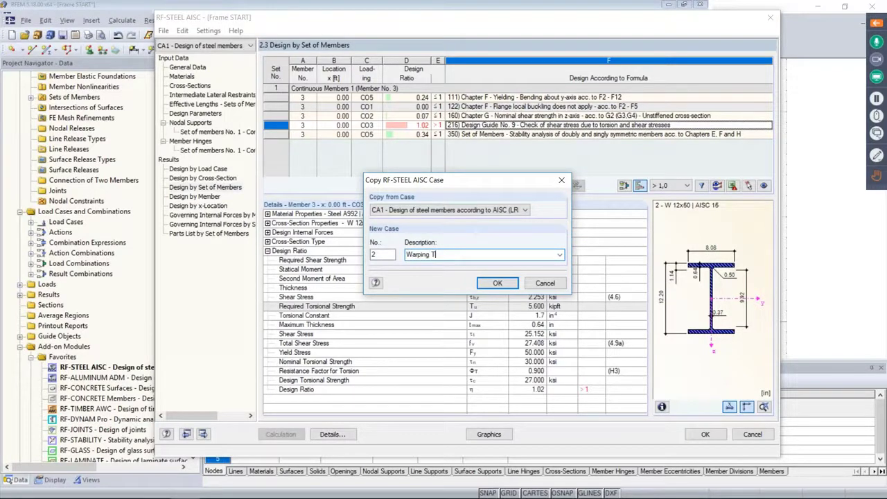
{"action": "type", "text": "orsion"}
{"action": "key", "text": "Return"}
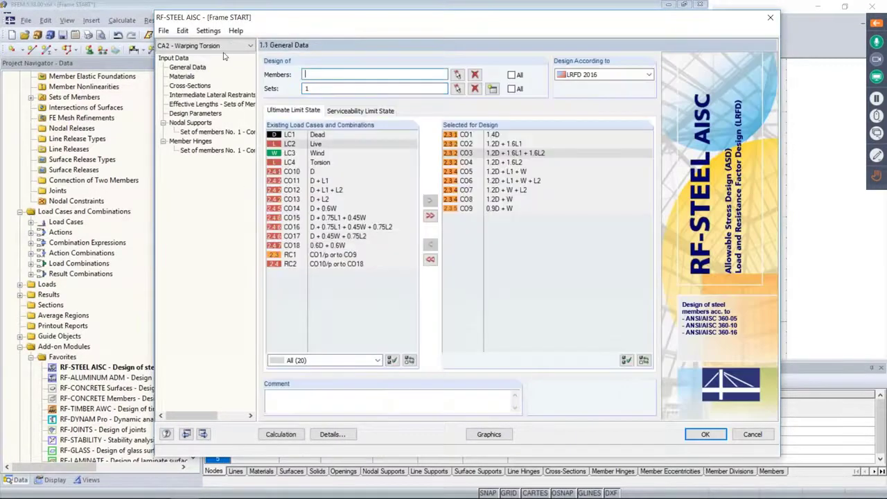
Step: Look back at case CA1's design results by set of members and return to the CA2 - Warping Torsion case
{"action": "left_click", "coordinate": [204, 45]}
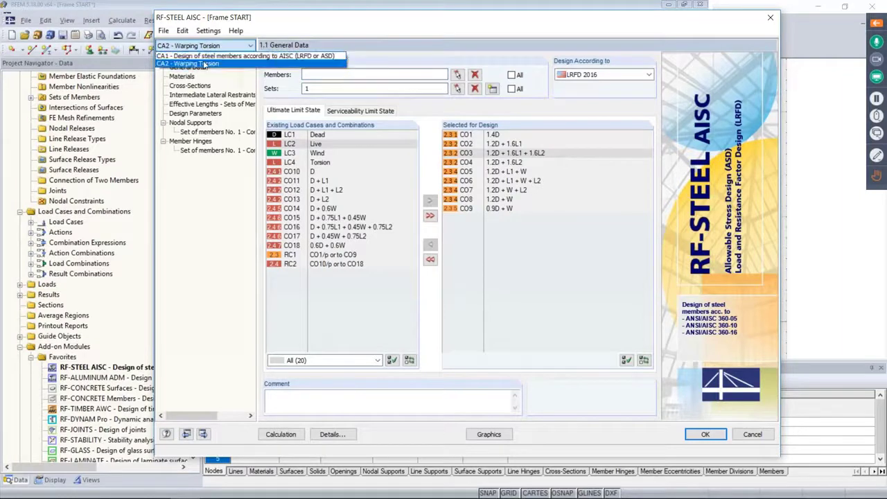
{"action": "left_click", "coordinate": [206, 56]}
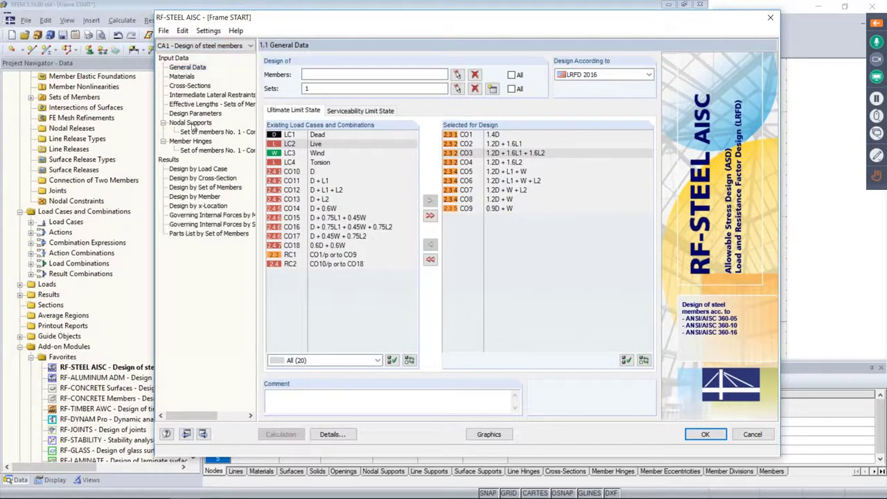
{"action": "left_click", "coordinate": [205, 187]}
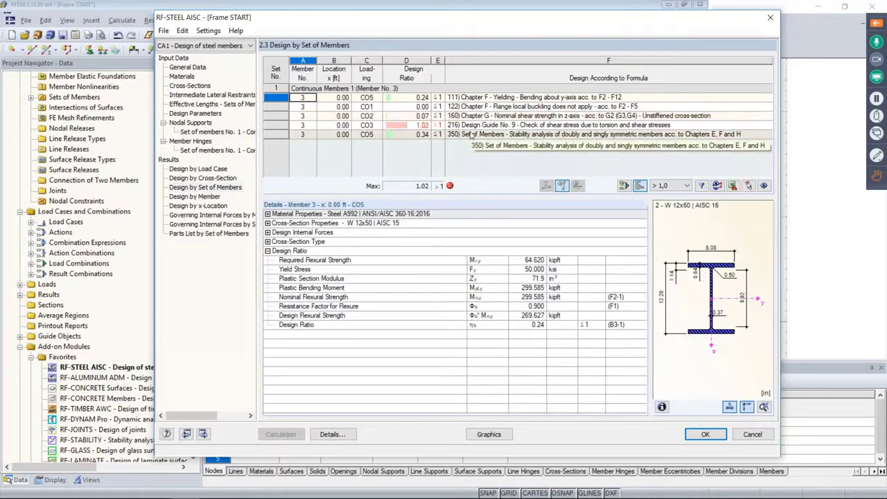
{"action": "left_click", "coordinate": [221, 46]}
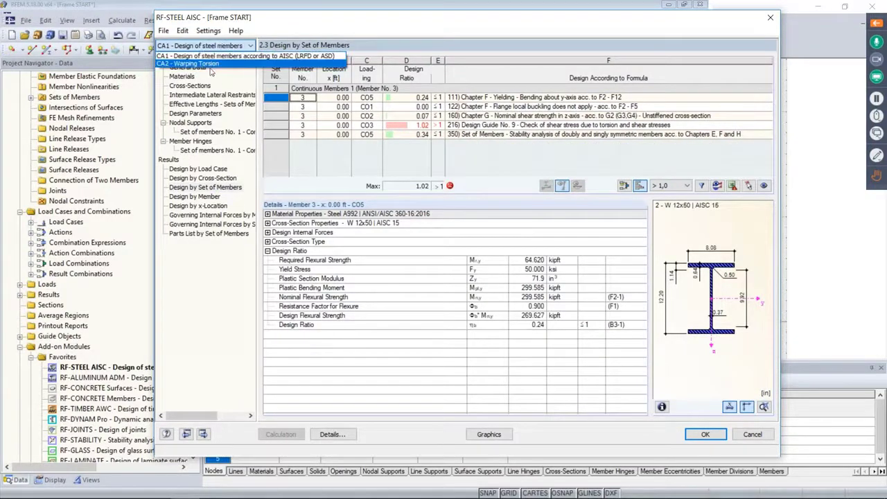
{"action": "left_click", "coordinate": [206, 64]}
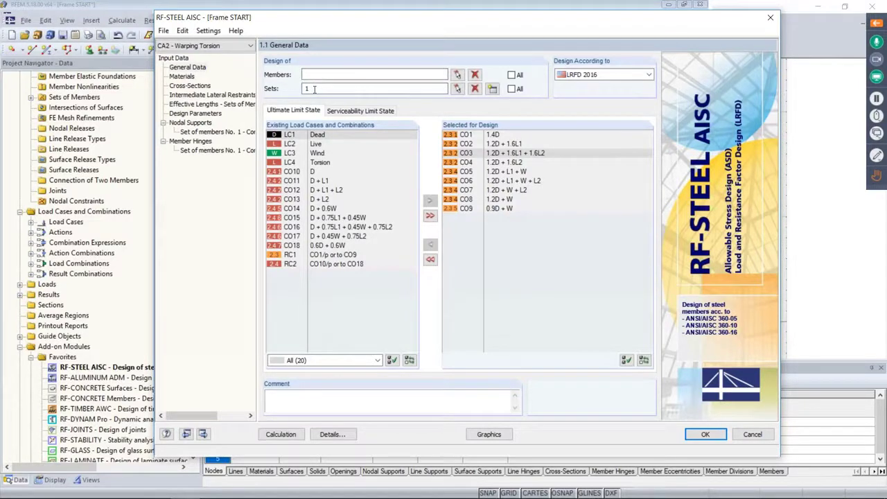
Step: Activate the warping torsion calculation to Steel Design Guide 9 with 7 degrees of freedom, with the load applied at the top flange centre
{"action": "left_click", "coordinate": [328, 434]}
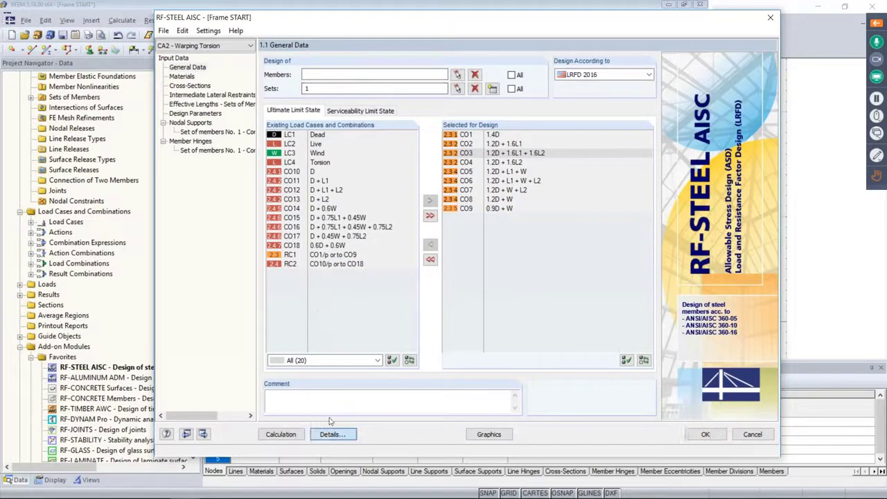
{"action": "left_click", "coordinate": [416, 63]}
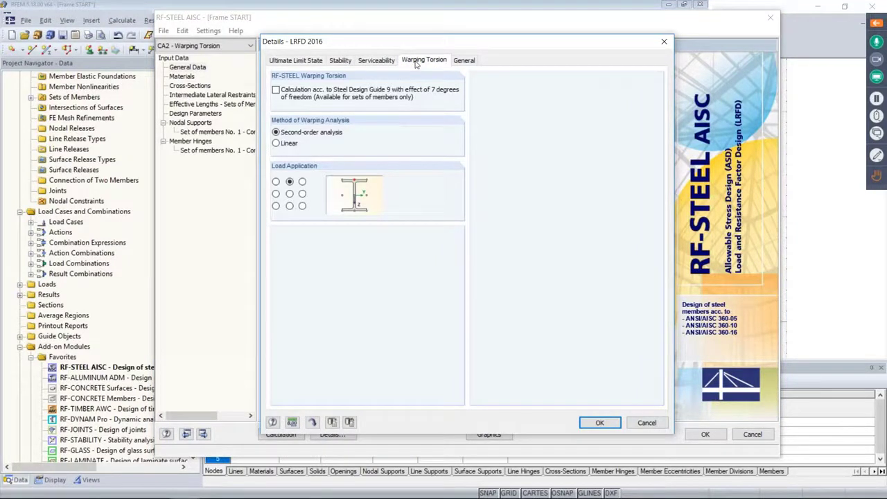
{"action": "left_click", "coordinate": [278, 96]}
{"action": "left_click", "coordinate": [302, 206]}
{"action": "left_click", "coordinate": [289, 183]}
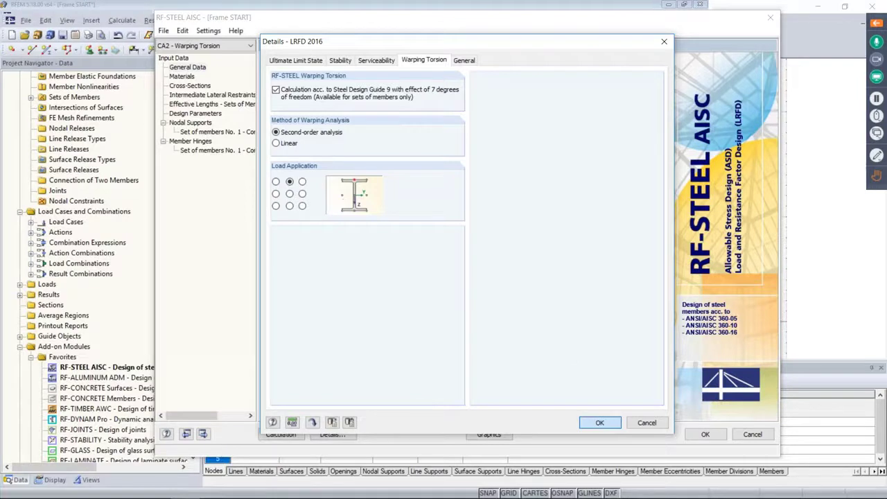
{"action": "key", "text": "Return"}
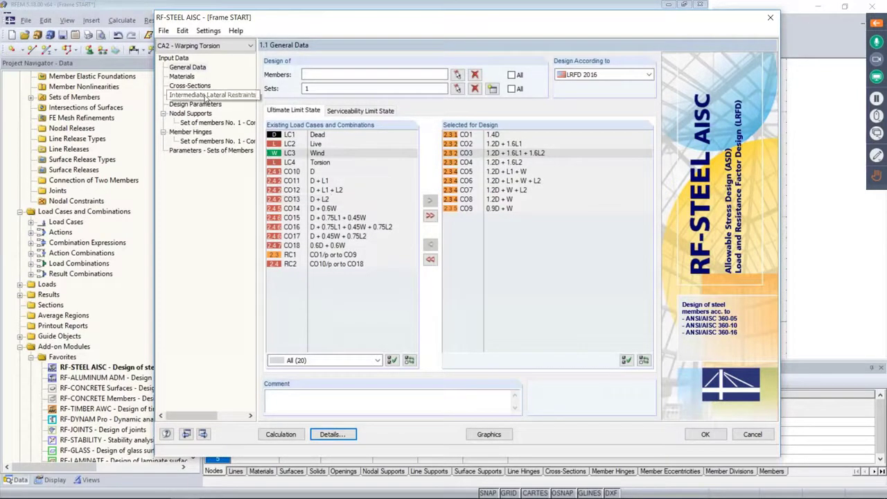
Step: Review the materials, cross-sections, intermediate lateral restraints and design parameters of the Warping Torsion case
{"action": "left_click", "coordinate": [190, 77]}
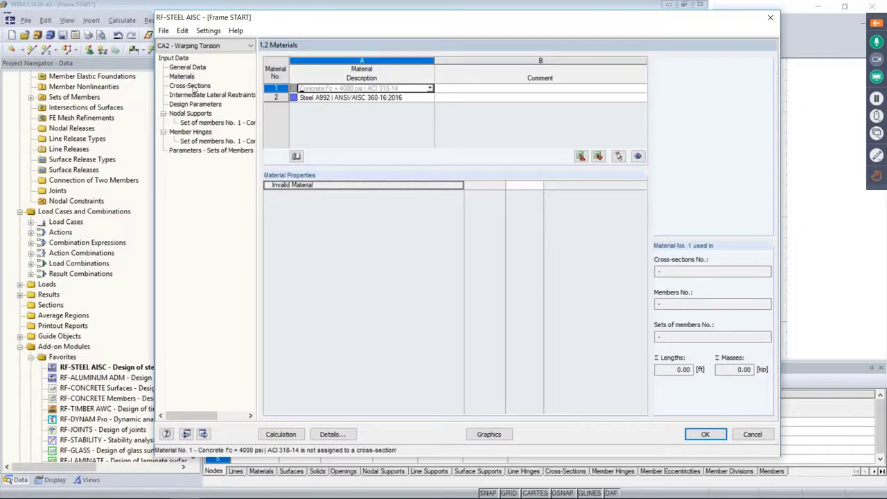
{"action": "left_click", "coordinate": [190, 86]}
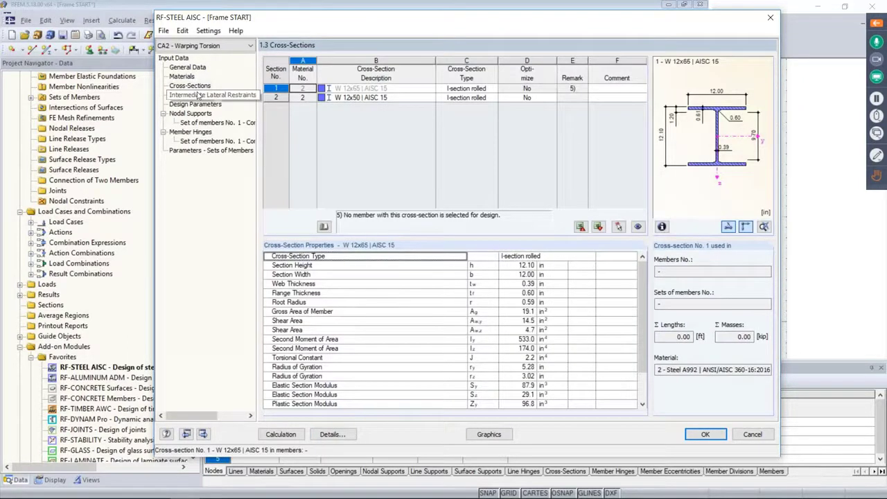
{"action": "left_click", "coordinate": [211, 95]}
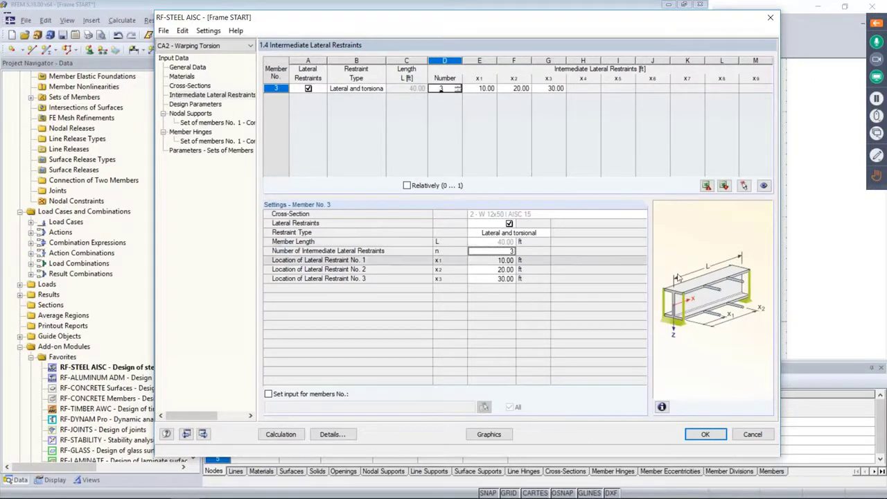
{"action": "left_click", "coordinate": [209, 104]}
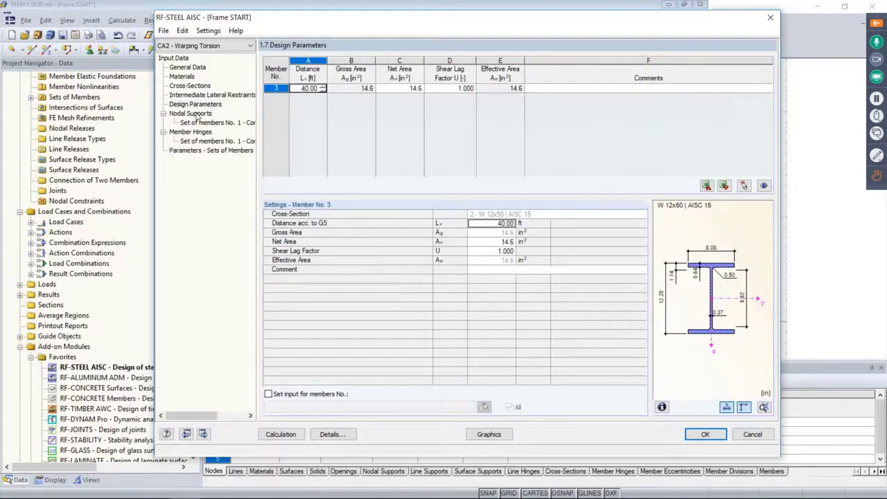
Step: Show the member set's nodal supports with a rendered preview and release the support in x at node 4
{"action": "left_click", "coordinate": [197, 115]}
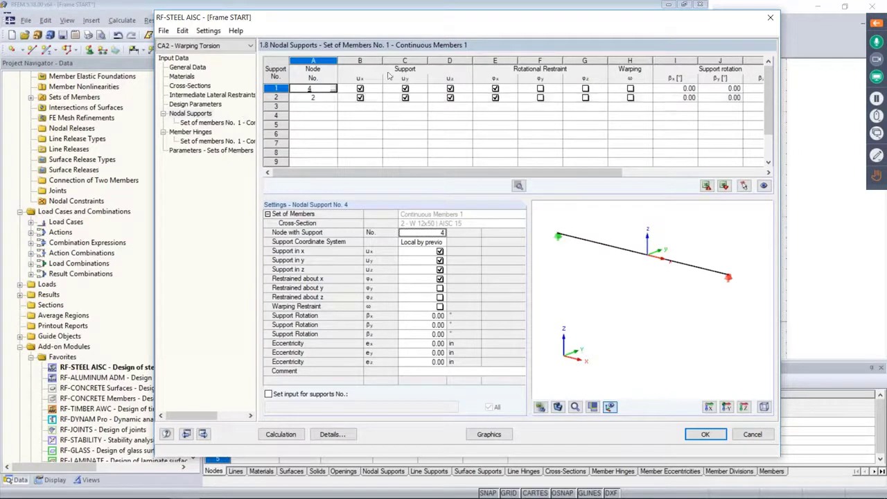
{"action": "left_click", "coordinate": [558, 407]}
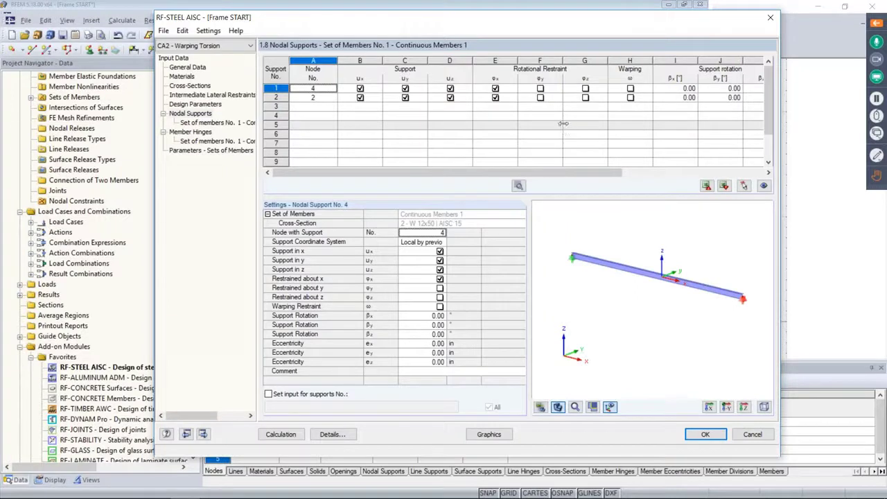
{"action": "scroll", "coordinate": [701, 319], "scroll_direction": "down", "scroll_amount": 1}
{"action": "middle_click_drag", "start_coordinate": [701, 319], "coordinate": [680, 307]}
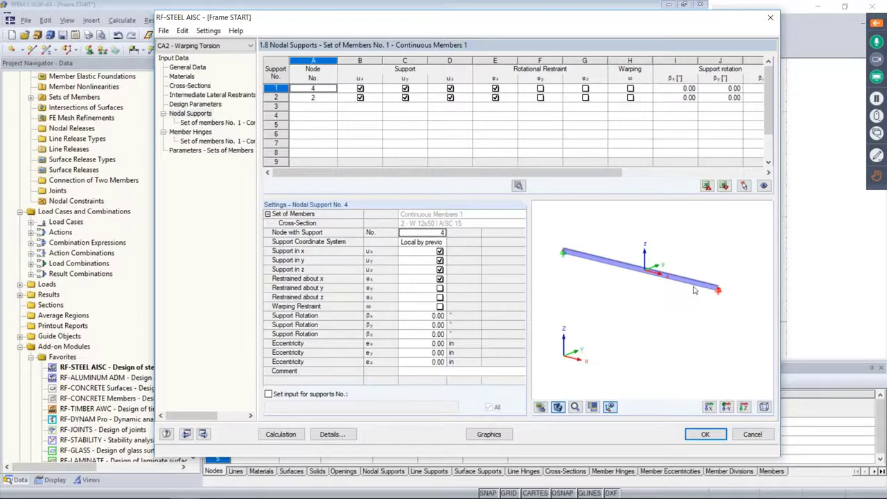
{"action": "scroll", "coordinate": [717, 298], "scroll_direction": "up", "scroll_amount": 5}
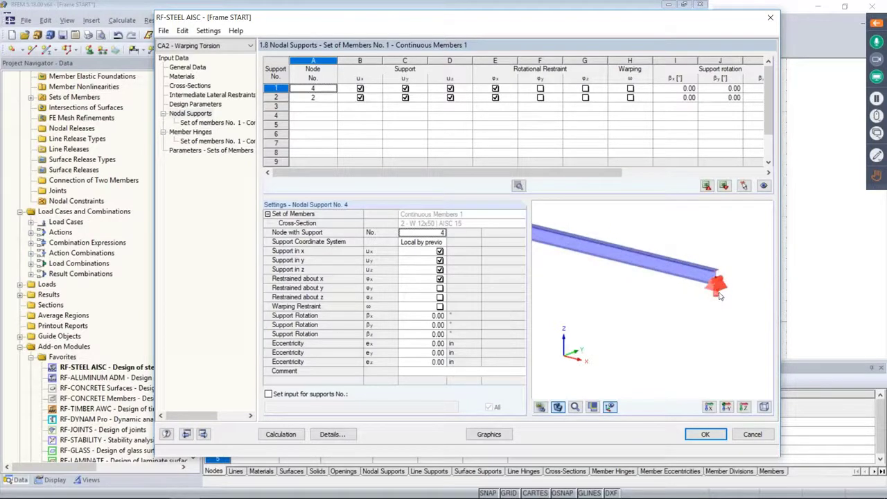
{"action": "scroll", "coordinate": [719, 278], "scroll_direction": "up", "scroll_amount": 2}
{"action": "middle_click_drag", "start_coordinate": [720, 252], "coordinate": [685, 279]}
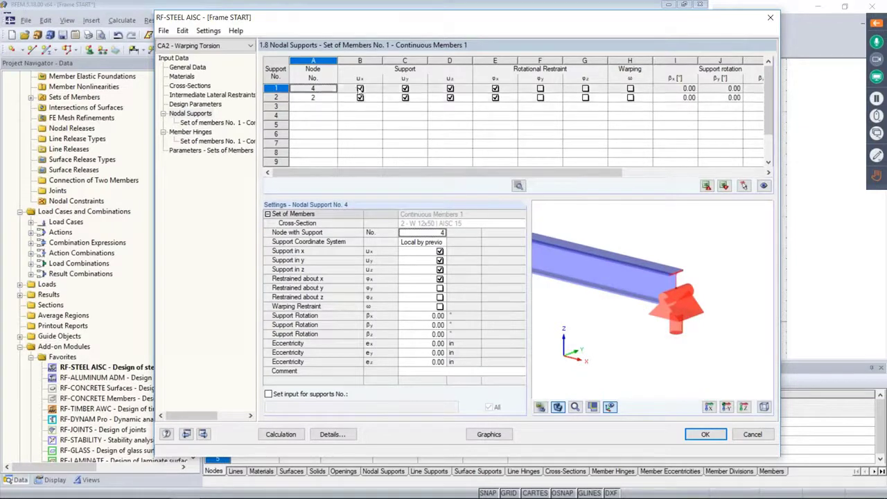
{"action": "left_click", "coordinate": [360, 89]}
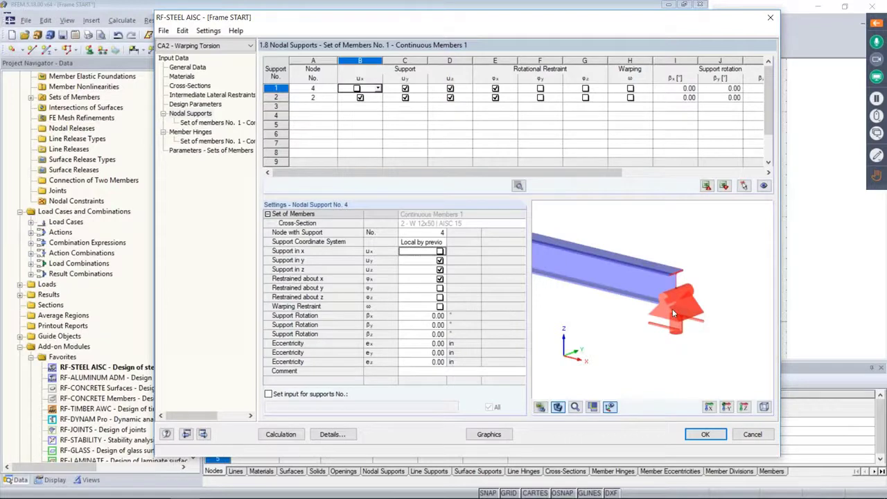
Step: Restrain the rotation about y and about z at the nodal supports of nodes 4 and 2
{"action": "scroll", "coordinate": [672, 309], "scroll_direction": "down", "scroll_amount": 4}
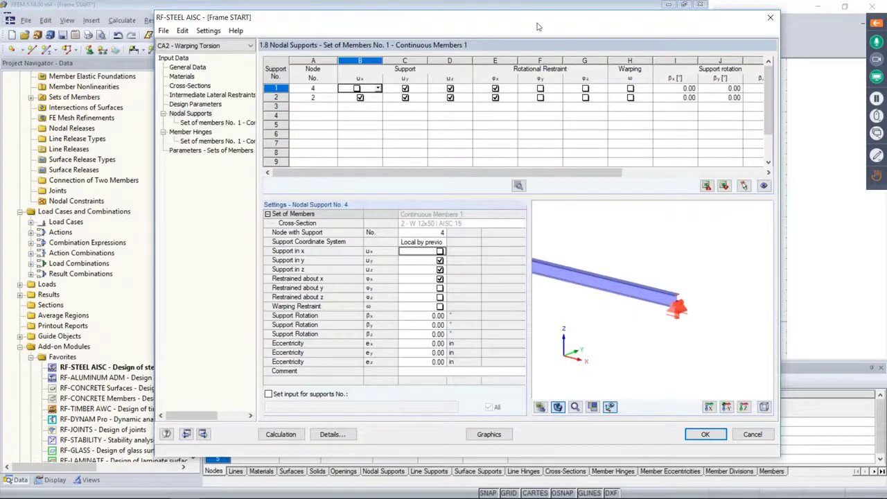
{"action": "mouse_move", "coordinate": [540, 20]}
{"action": "left_mouse_down"}
{"action": "mouse_move", "coordinate": [519, 246]}
{"action": "mouse_move", "coordinate": [543, 86]}
{"action": "mouse_move", "coordinate": [542, 10]}
{"action": "left_mouse_up"}
{"action": "left_click", "coordinate": [542, 87]}
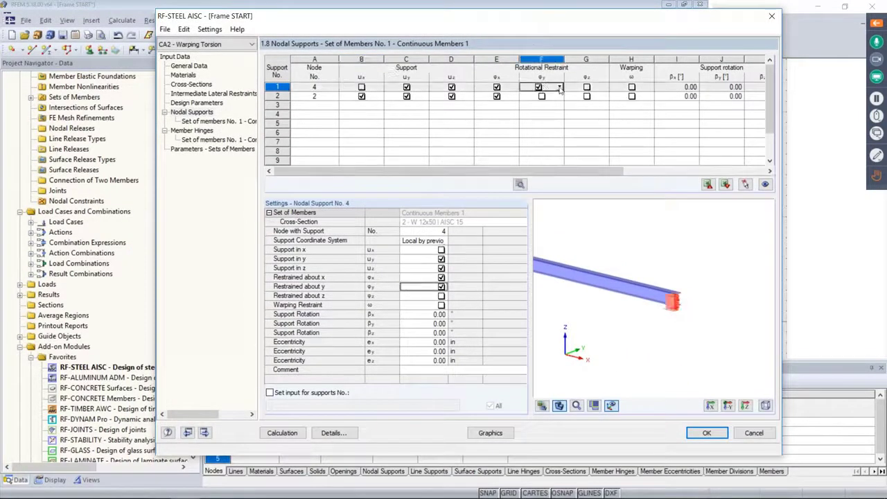
{"action": "left_click", "coordinate": [586, 87]}
{"action": "left_click", "coordinate": [584, 96]}
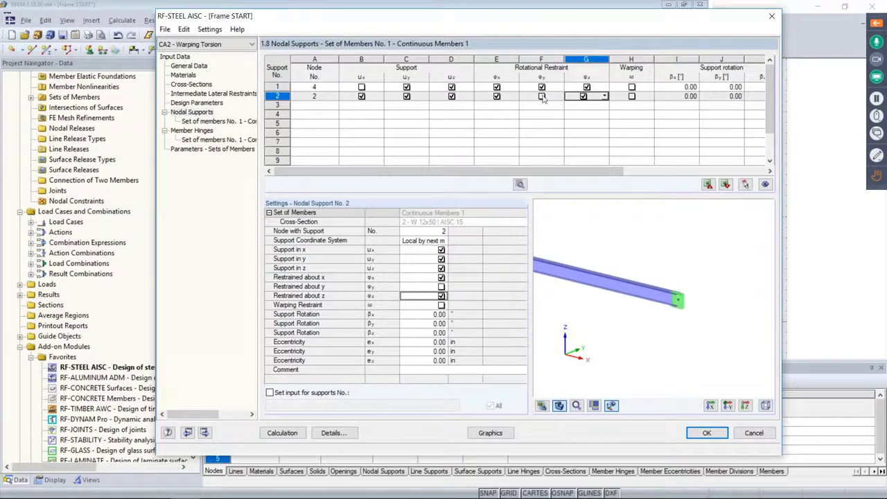
{"action": "left_click", "coordinate": [541, 96]}
Step: Examine the support at the beam end in the preview and the warping restraint options available for node 4
{"action": "scroll", "coordinate": [608, 251], "scroll_direction": "down", "scroll_amount": 2}
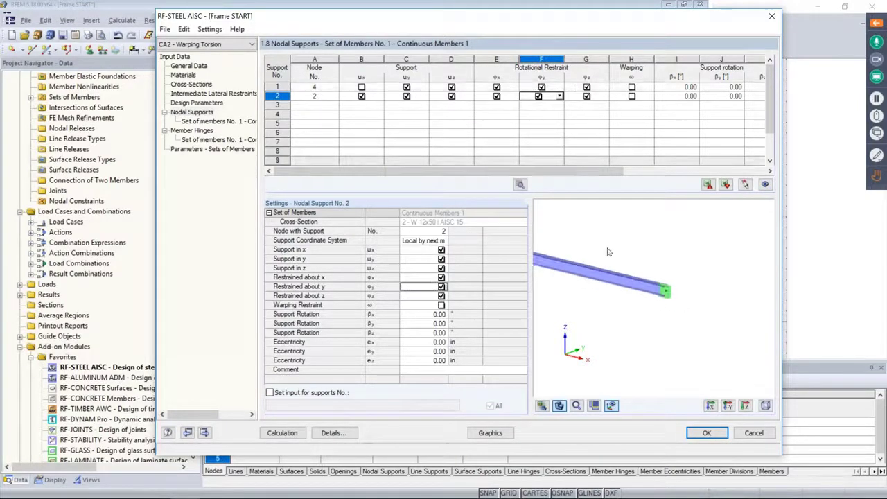
{"action": "middle_click_drag", "start_coordinate": [608, 260], "coordinate": [556, 249]}
{"action": "scroll", "coordinate": [622, 280], "scroll_direction": "up", "scroll_amount": 3}
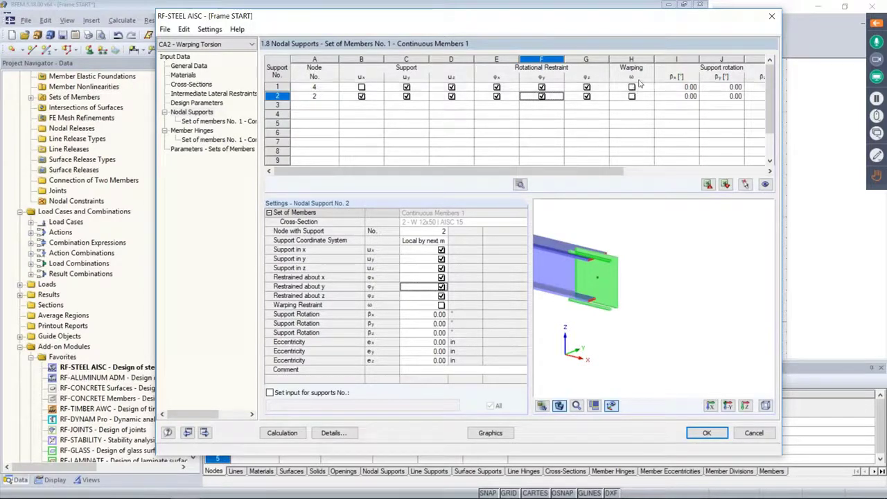
{"action": "left_click", "coordinate": [632, 87]}
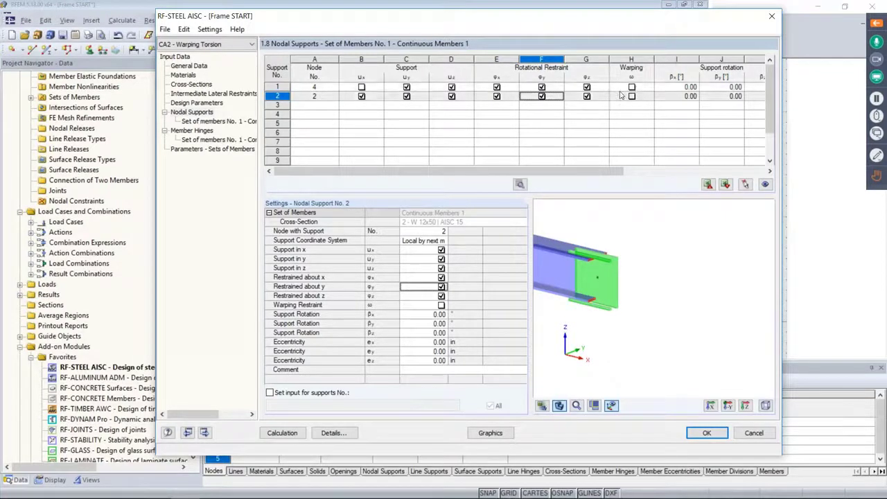
{"action": "left_click", "coordinate": [650, 88]}
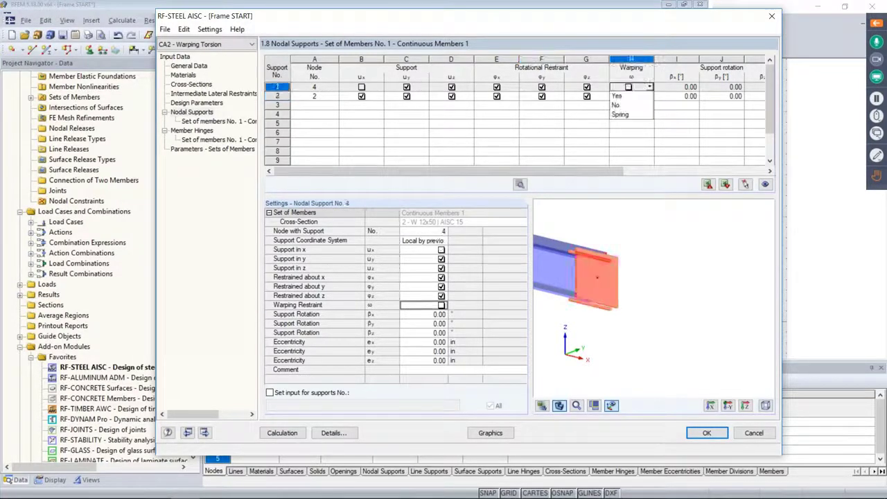
{"action": "left_click", "coordinate": [649, 89]}
{"action": "scroll", "coordinate": [648, 217], "scroll_direction": "down", "scroll_amount": 2}
{"action": "scroll", "coordinate": [648, 217], "scroll_direction": "down", "scroll_amount": 3}
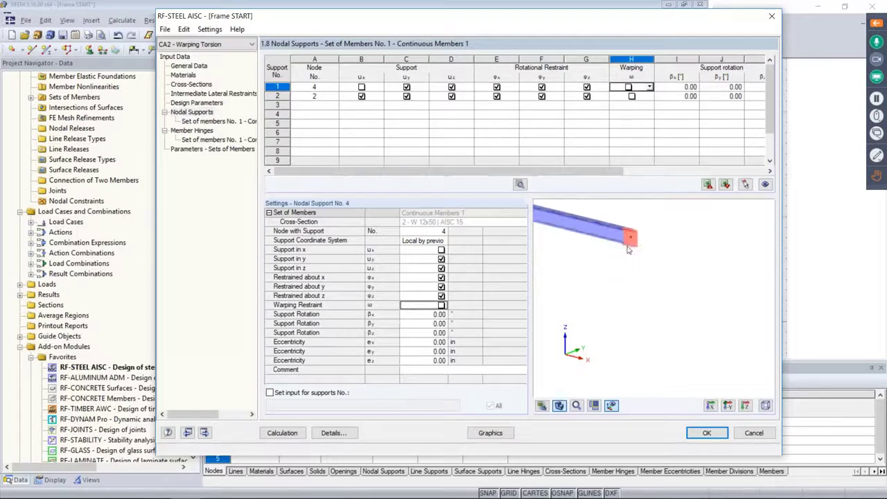
{"action": "middle_click_drag", "start_coordinate": [567, 267], "coordinate": [625, 268]}
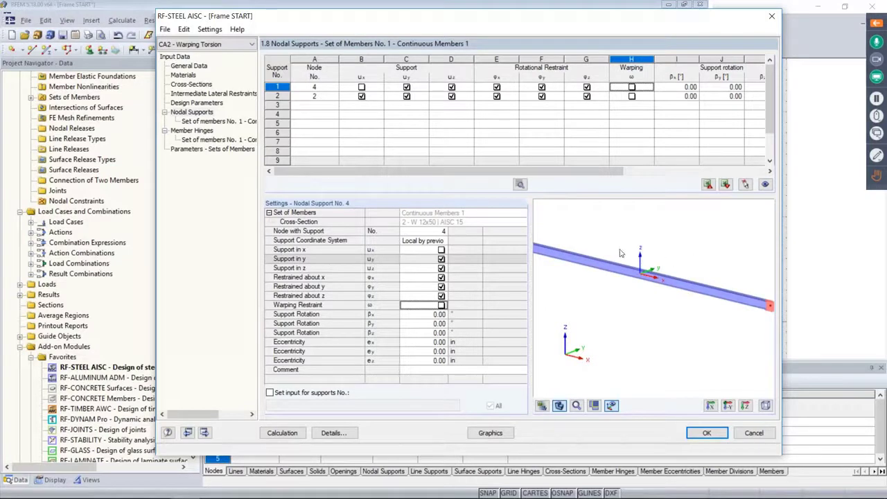
{"action": "scroll", "coordinate": [643, 271], "scroll_direction": "down", "scroll_amount": 1}
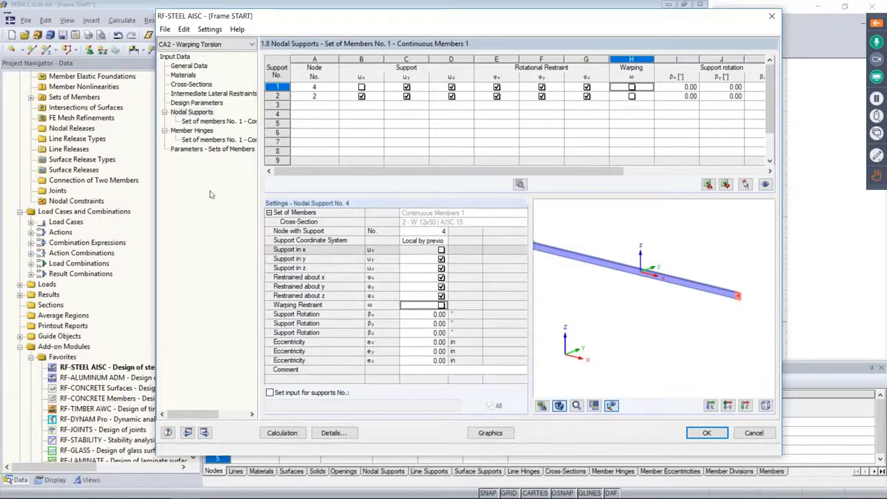
Step: Check the member hinges of the set of members and its initial local bow imperfection parameters
{"action": "left_click", "coordinate": [208, 141]}
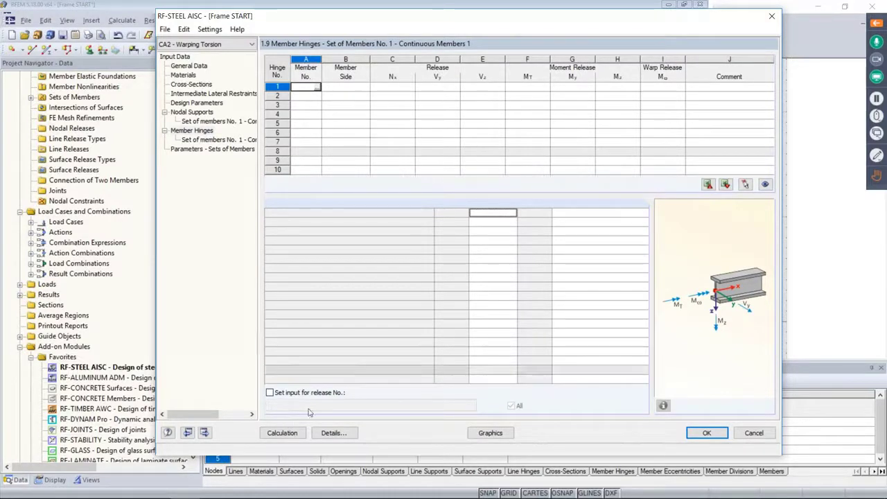
{"action": "left_click", "coordinate": [211, 150]}
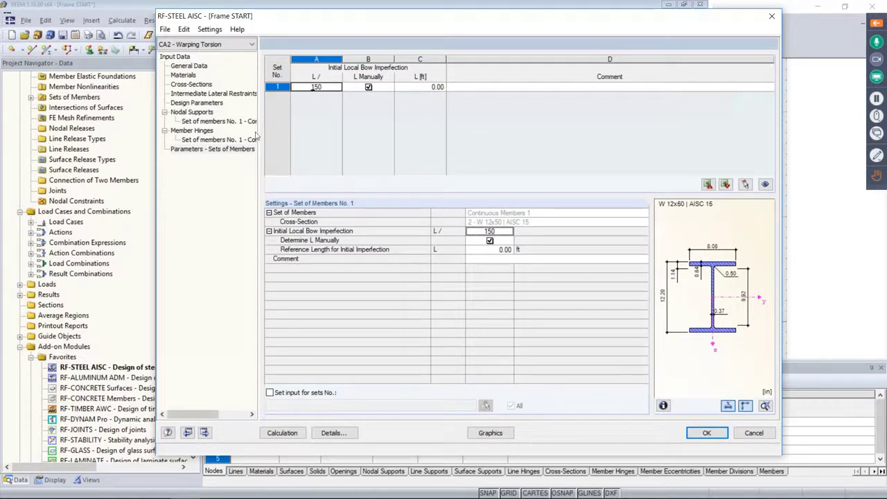
Step: Review the set's nodal supports, run the Warping Torsion case calculation, and show the design results by set of members
{"action": "left_click", "coordinate": [208, 122]}
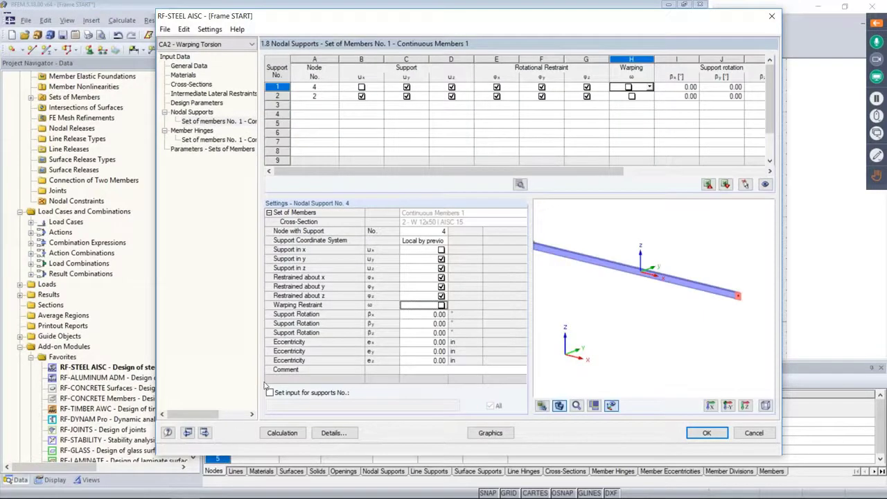
{"action": "left_click", "coordinate": [282, 432]}
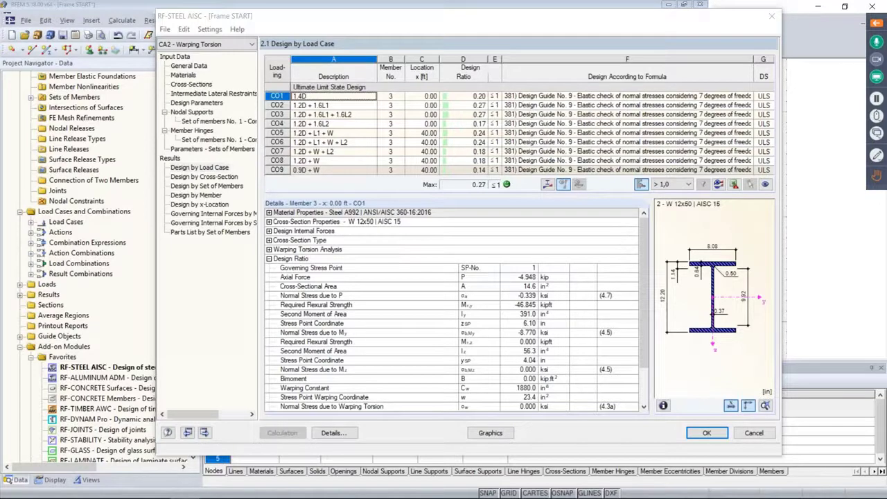
{"action": "left_click", "coordinate": [233, 188]}
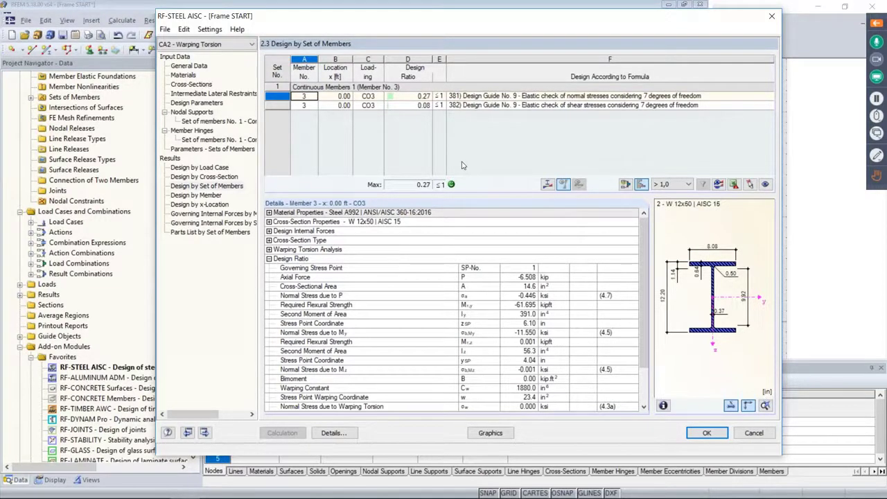
Step: Examine the design ratio details of the Design Guide No. 9 elastic normal stress and shear stress checks with 7 degrees of freedom
{"action": "left_click", "coordinate": [478, 99]}
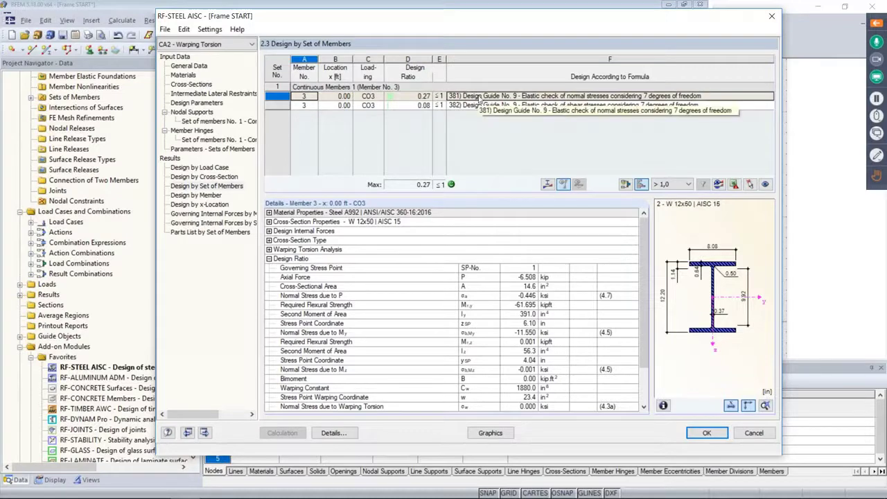
{"action": "left_click", "coordinate": [541, 105]}
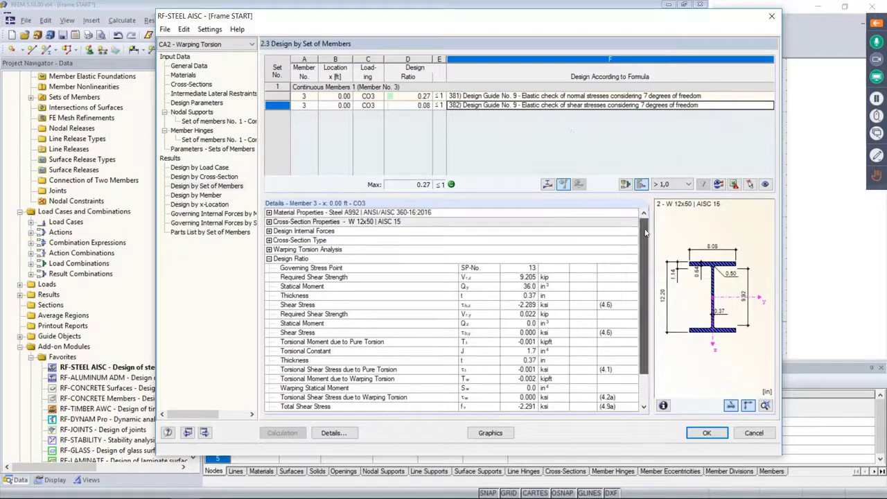
{"action": "scroll", "coordinate": [646, 251], "scroll_direction": "down", "scroll_amount": 1}
{"action": "left_click_drag", "start_coordinate": [645, 250], "coordinate": [646, 255]}
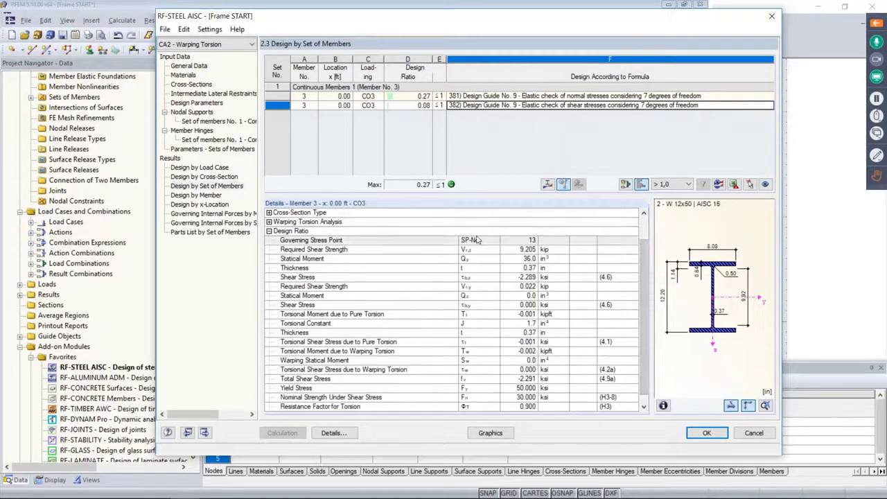
{"action": "left_click", "coordinate": [545, 97]}
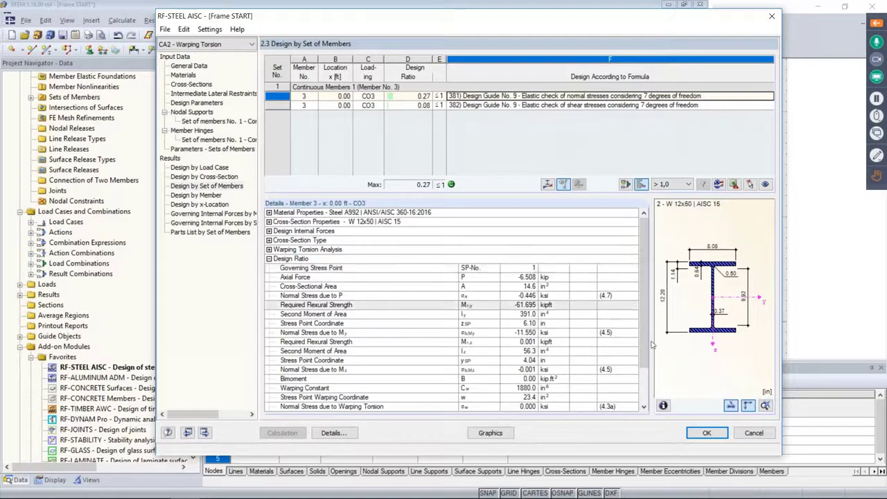
Step: Display the numbered stress points on the W 12x50 cross-section drawing and open their table of properties
{"action": "left_click", "coordinate": [664, 406]}
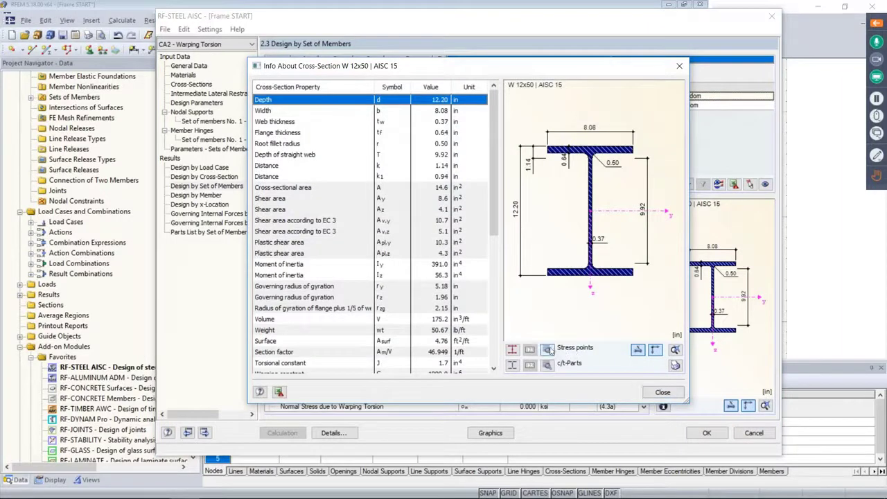
{"action": "left_click", "coordinate": [512, 350]}
{"action": "left_click", "coordinate": [529, 350]}
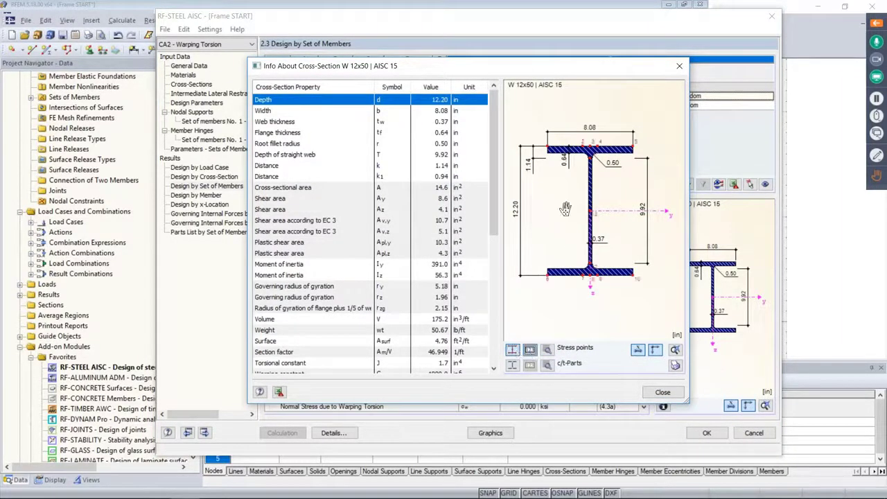
{"action": "left_click", "coordinate": [547, 350]}
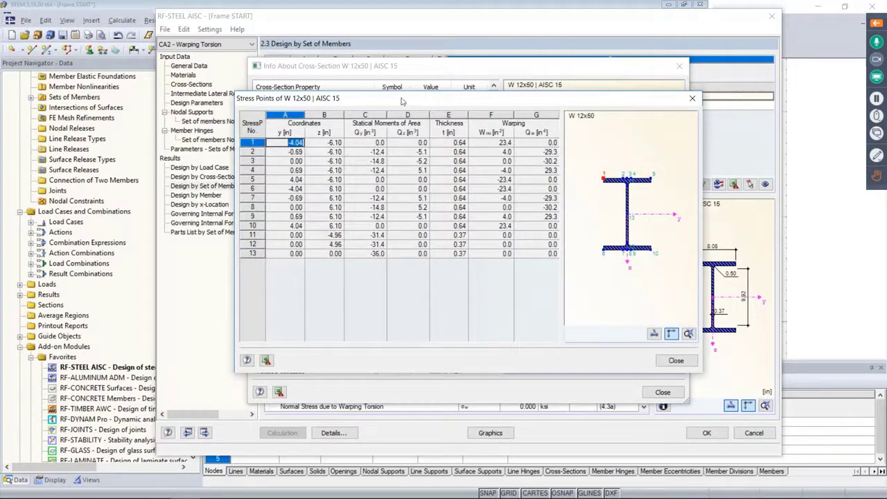
Step: Locate stress points 1 to 5 on the W 12x50 section, return to point 1, and close the stress point and cross-section information
{"action": "left_click_drag", "start_coordinate": [401, 99], "coordinate": [383, 115]}
{"action": "left_click", "coordinate": [234, 160]}
{"action": "left_click", "coordinate": [234, 168]}
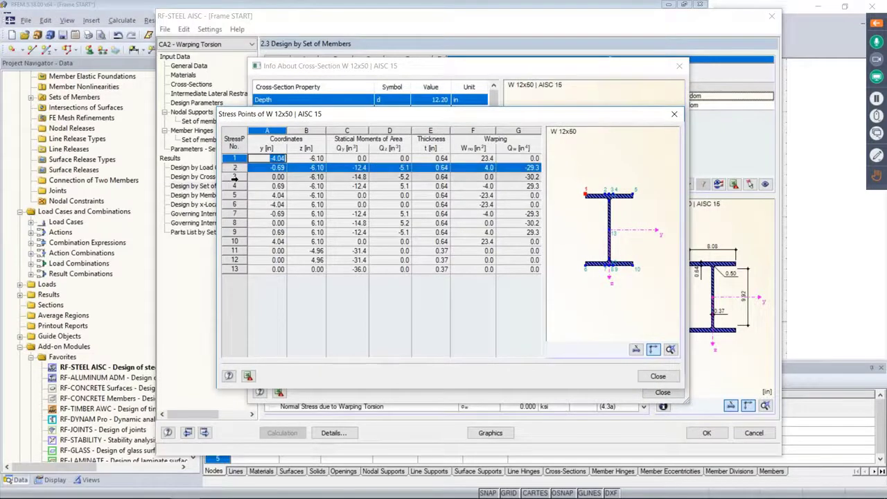
{"action": "left_click", "coordinate": [234, 178]}
{"action": "left_click", "coordinate": [234, 186]}
{"action": "left_click", "coordinate": [235, 195]}
{"action": "left_click", "coordinate": [280, 196]}
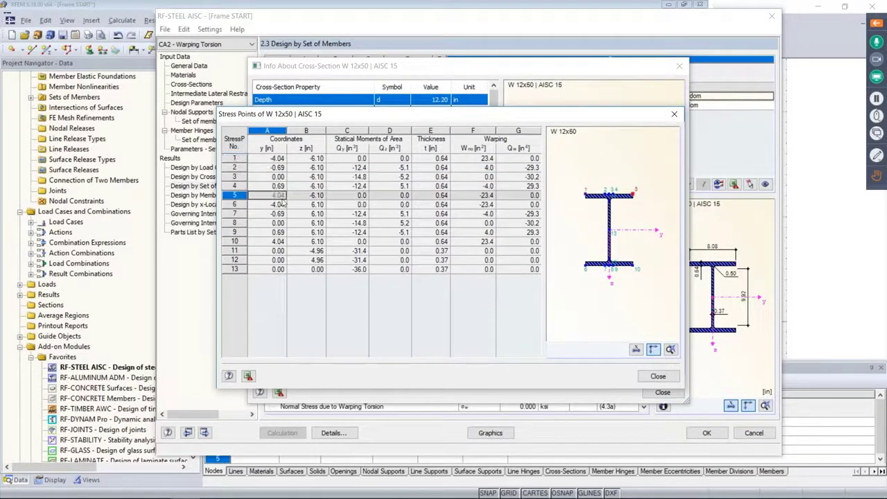
{"action": "left_click", "coordinate": [281, 159]}
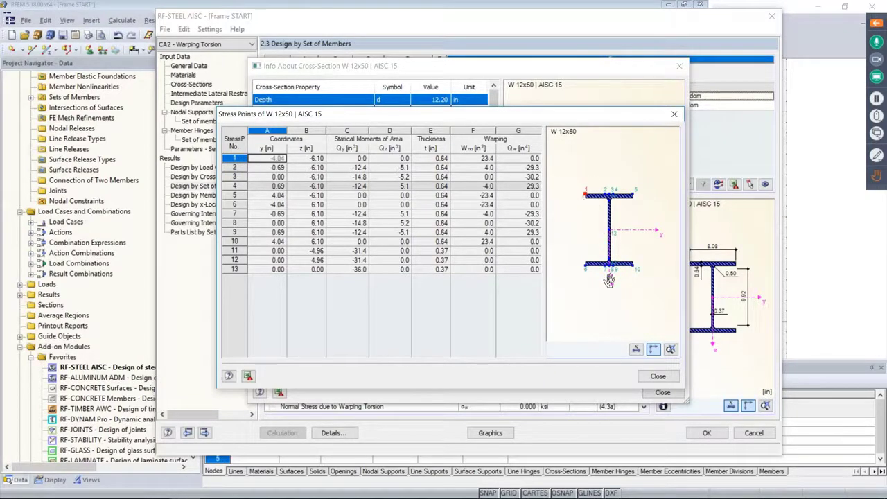
{"action": "left_click", "coordinate": [658, 376]}
{"action": "left_click", "coordinate": [662, 392]}
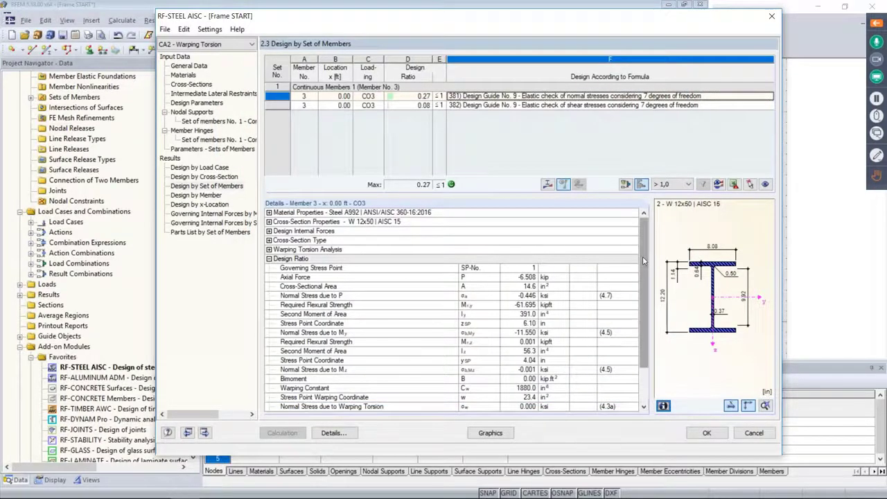
Step: Review the remaining normal stress check details and switch to the presentation slide on RF-STEEL Warping Torsion Design
{"action": "scroll", "coordinate": [534, 260], "scroll_direction": "down", "scroll_amount": 1}
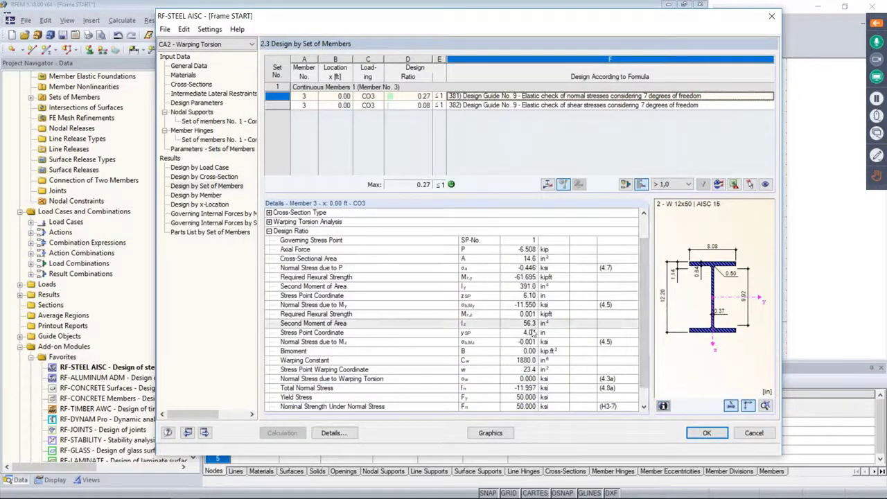
{"action": "key", "text": "super+Tab"}
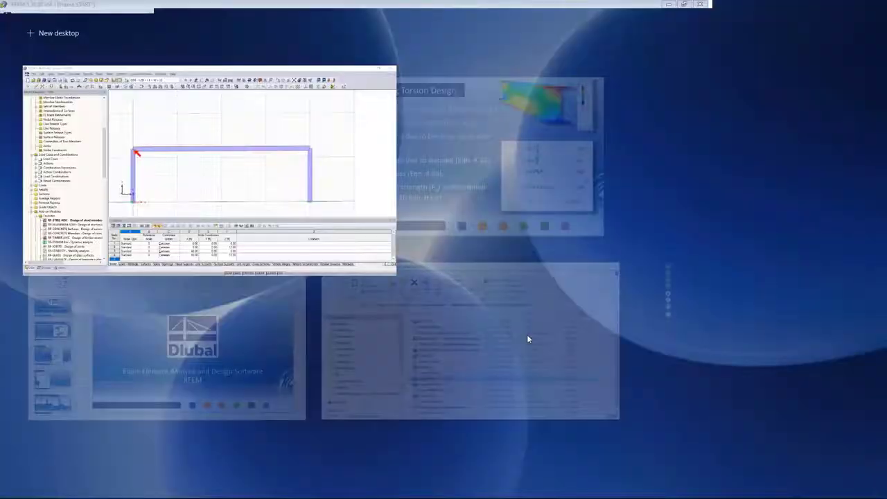
{"action": "left_click", "coordinate": [433, 186]}
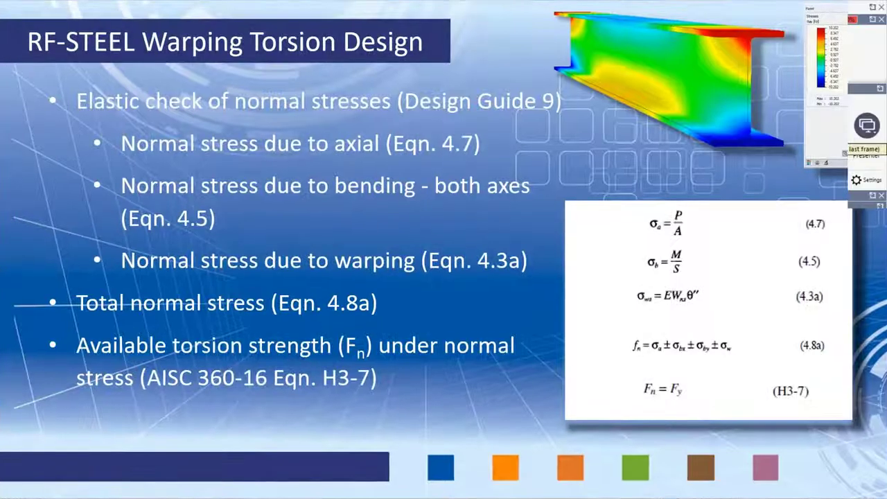